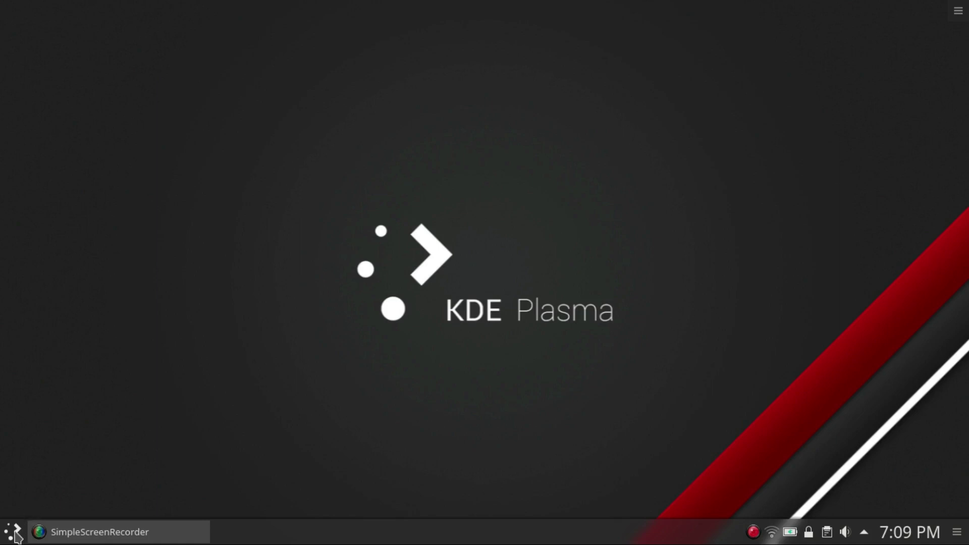
Open System Settings from the application dashboard's favorites.
click(15, 534)
click(16, 534)
click(14, 533)
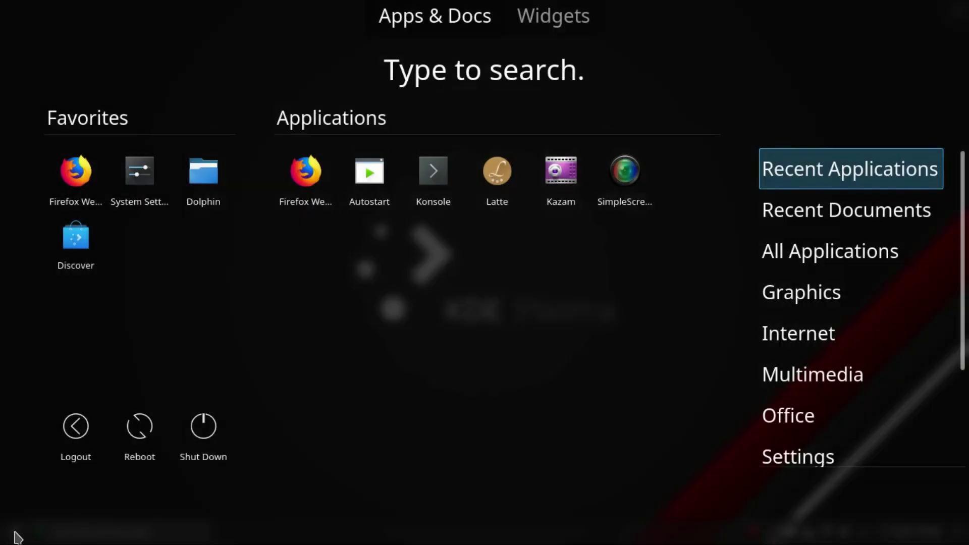
click(14, 533)
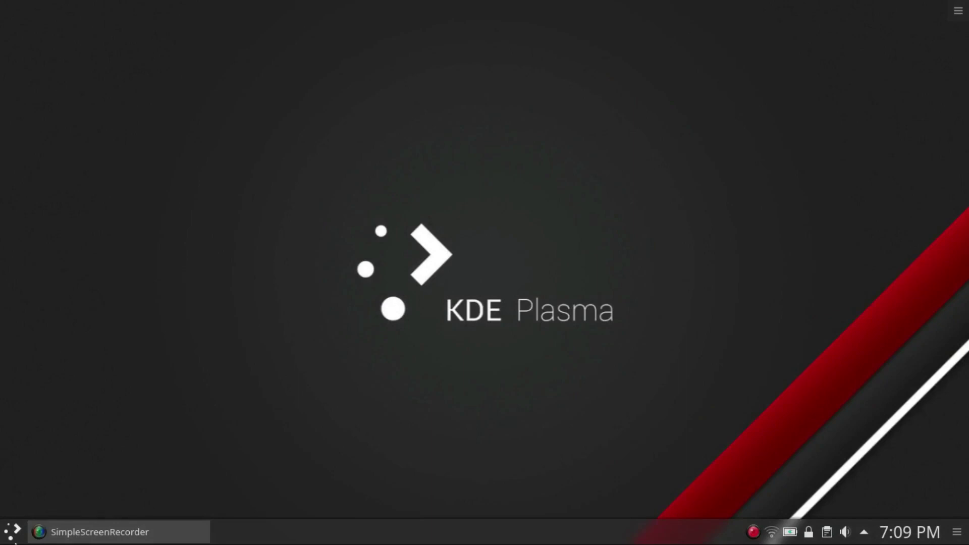
click(14, 534)
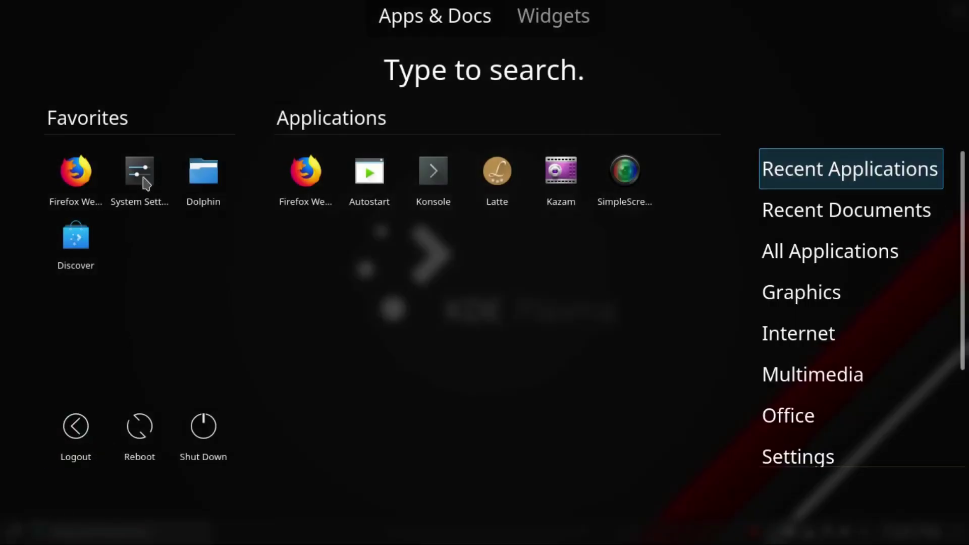
click(144, 181)
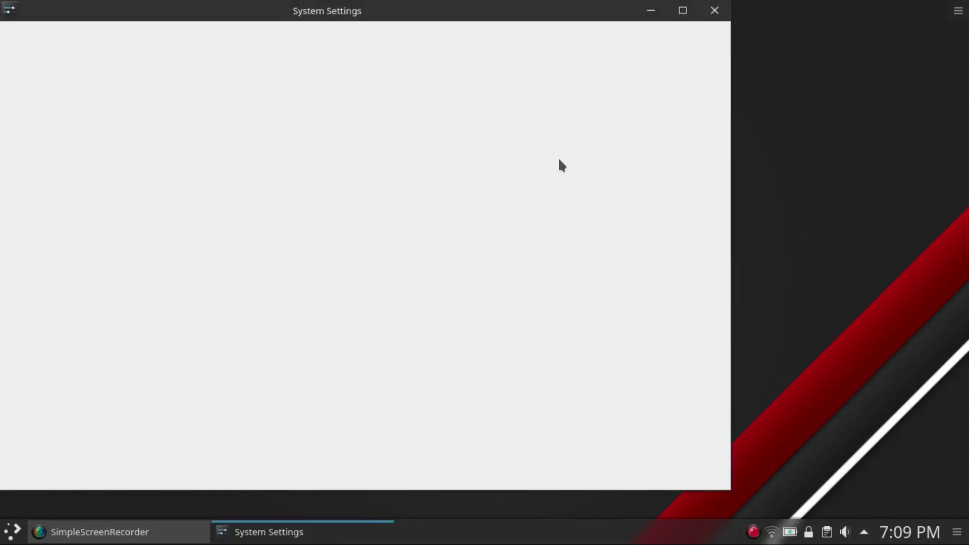
Open the Dolphin file manager, move its window up, and inspect the context menus of the Pictures and Documents folders.
click(11, 532)
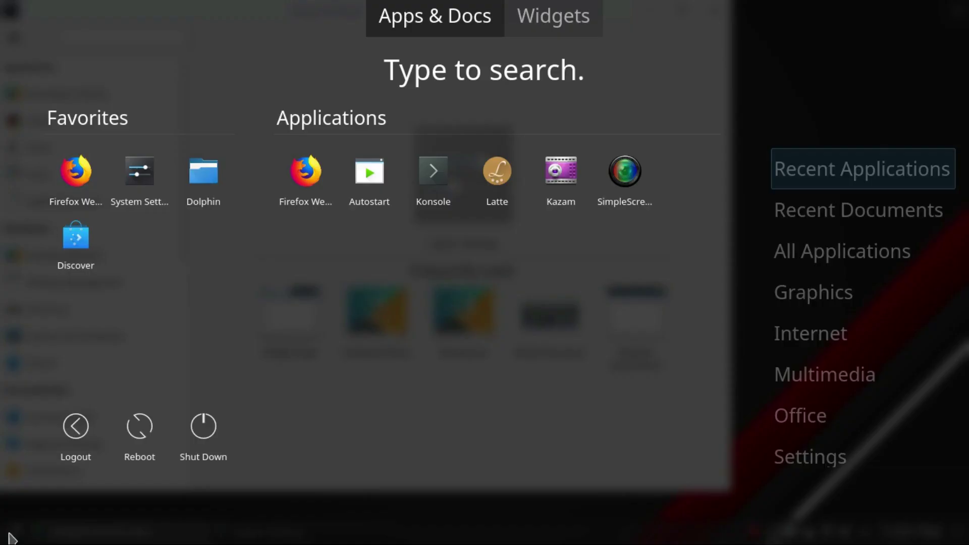
click(203, 179)
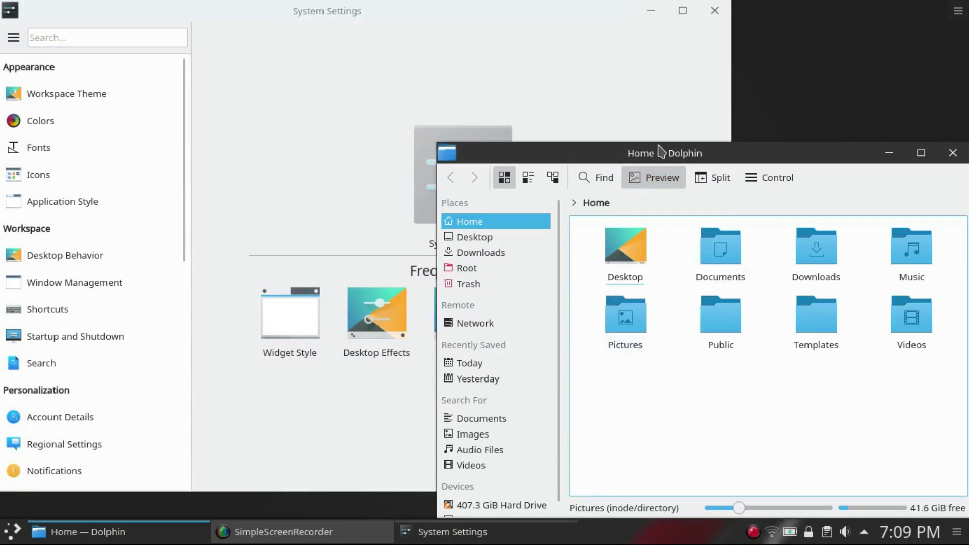
drag(608, 161, 470, 56)
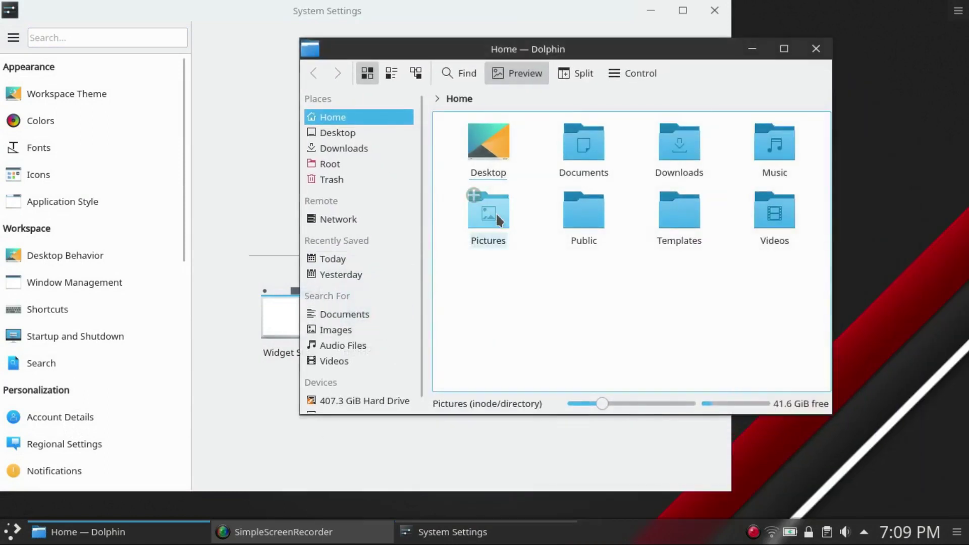
right_click(489, 206)
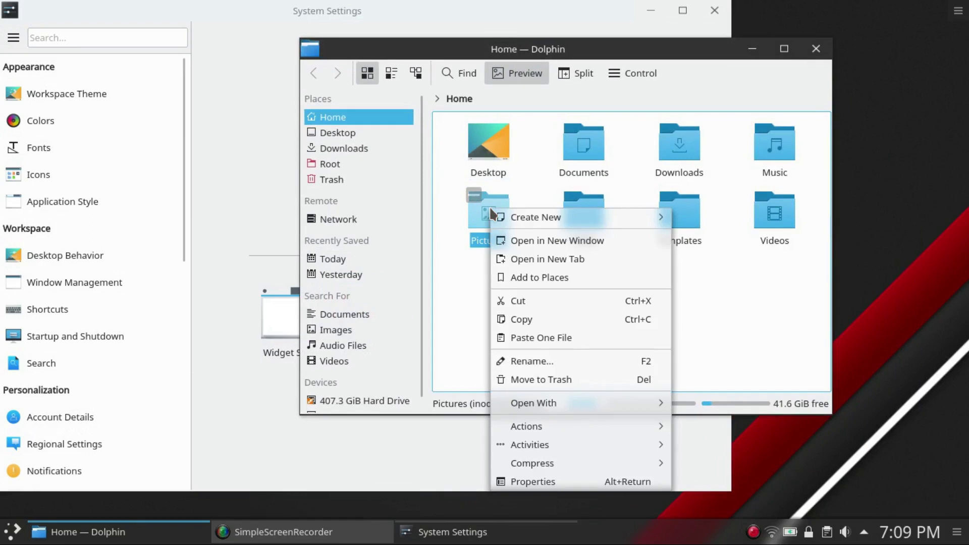
click(456, 278)
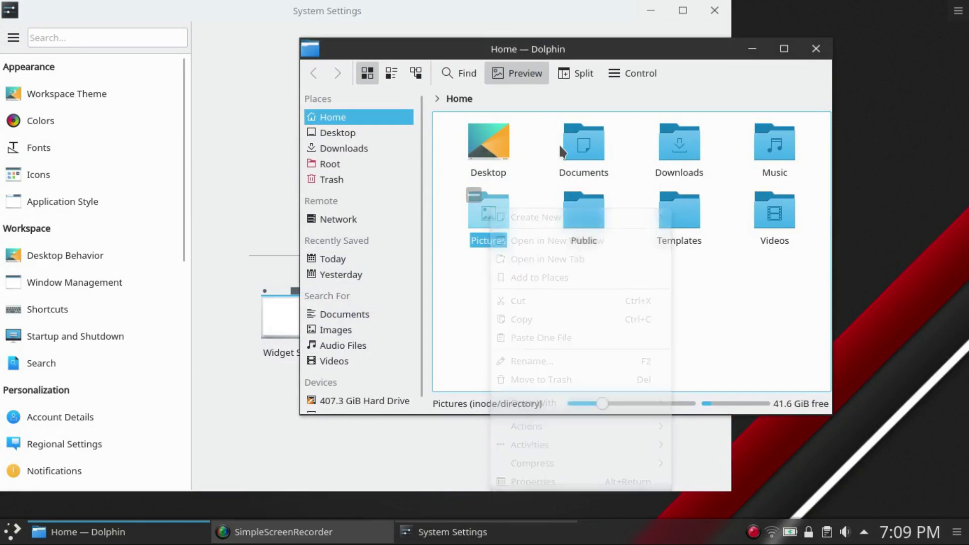
right_click(587, 141)
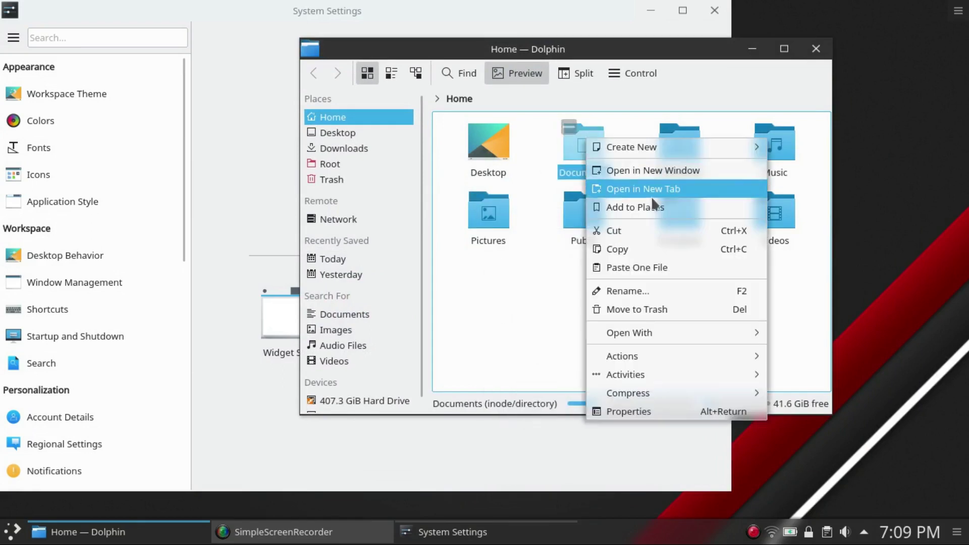
click(525, 302)
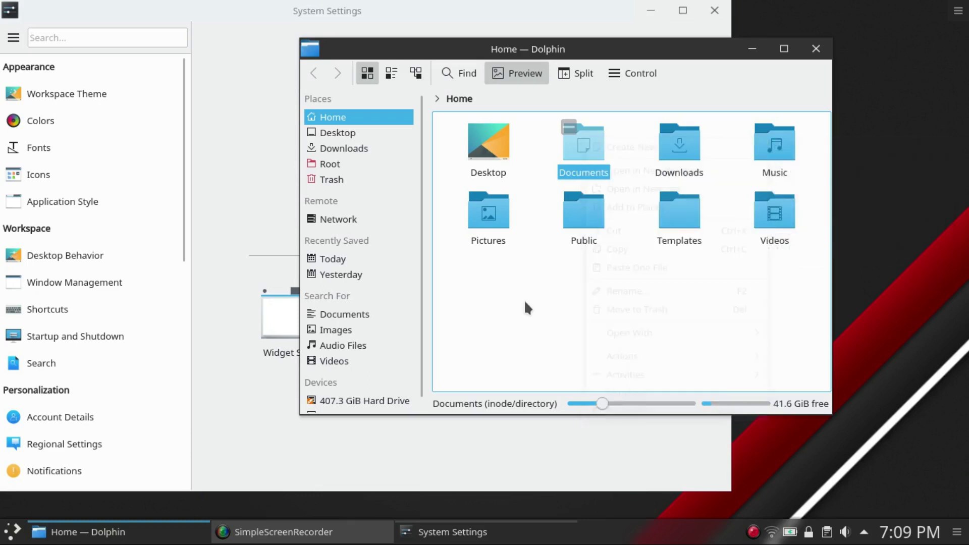
Inspect the application dashboard and its launcher's context menu with the Panel Options submenu, and close Dolphin.
click(11, 538)
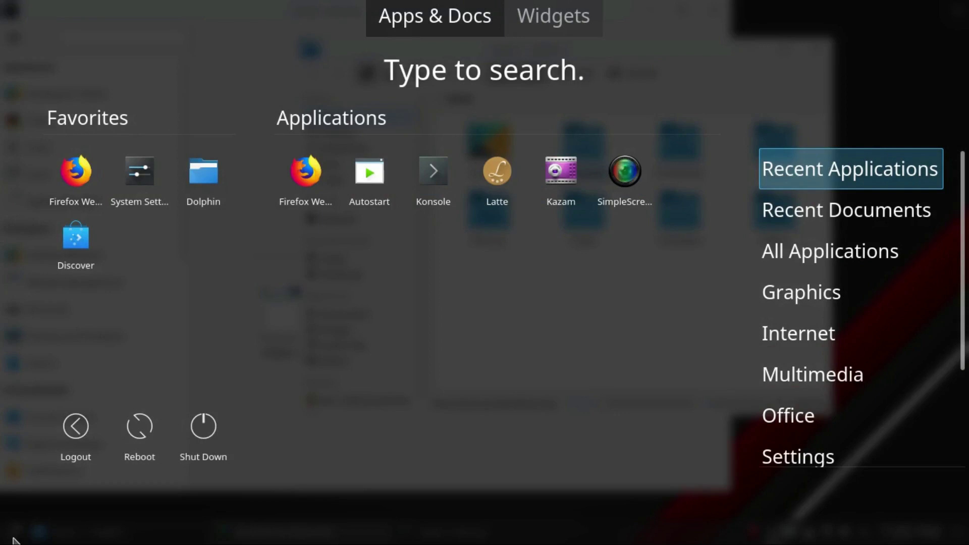
click(14, 539)
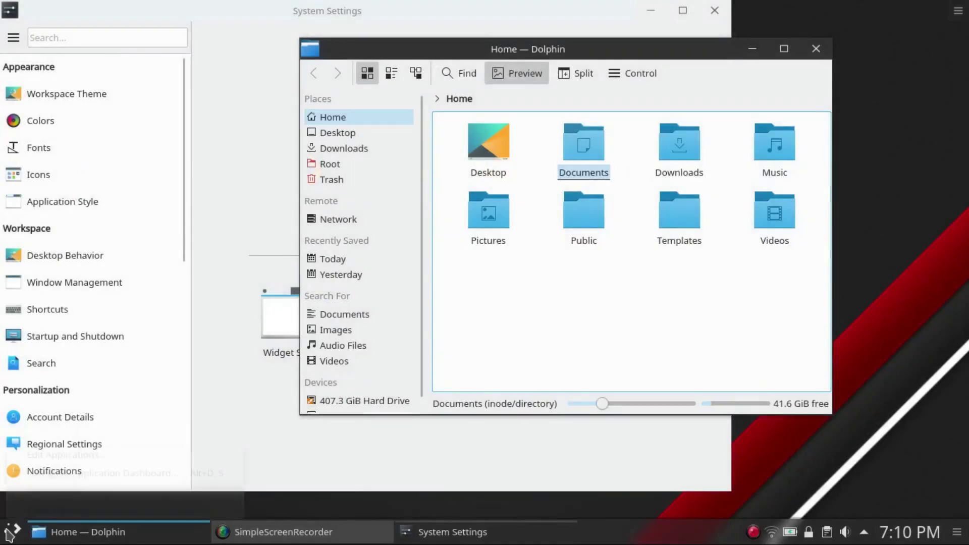
right_click(8, 535)
mouse_move(96, 511)
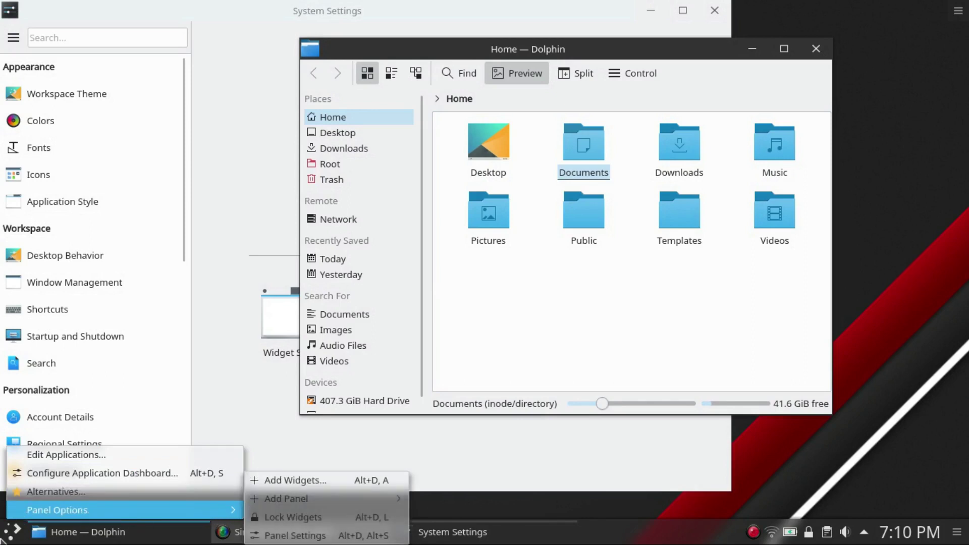
click(297, 471)
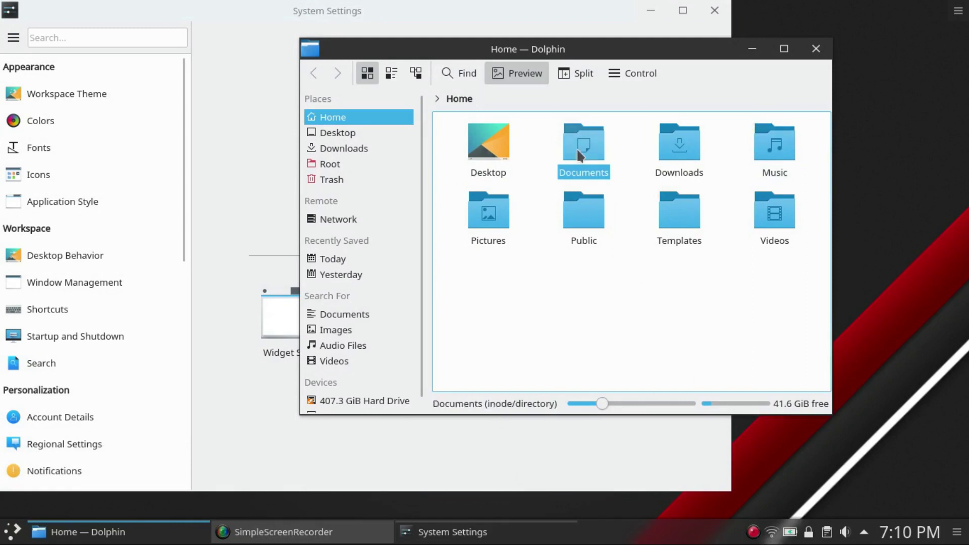
click(817, 49)
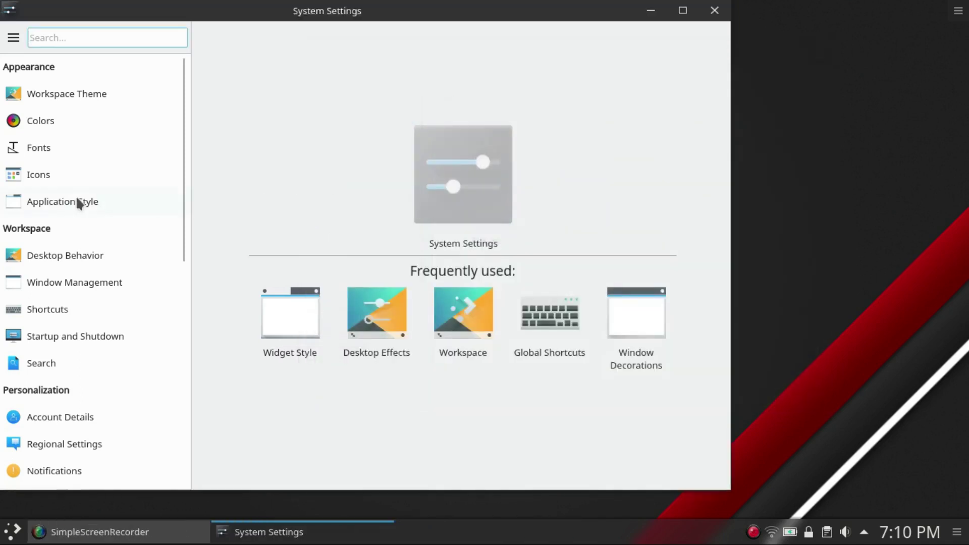
Set the Breeze widget style's menu transparency to the third mark from the Transparent end and apply it.
click(50, 202)
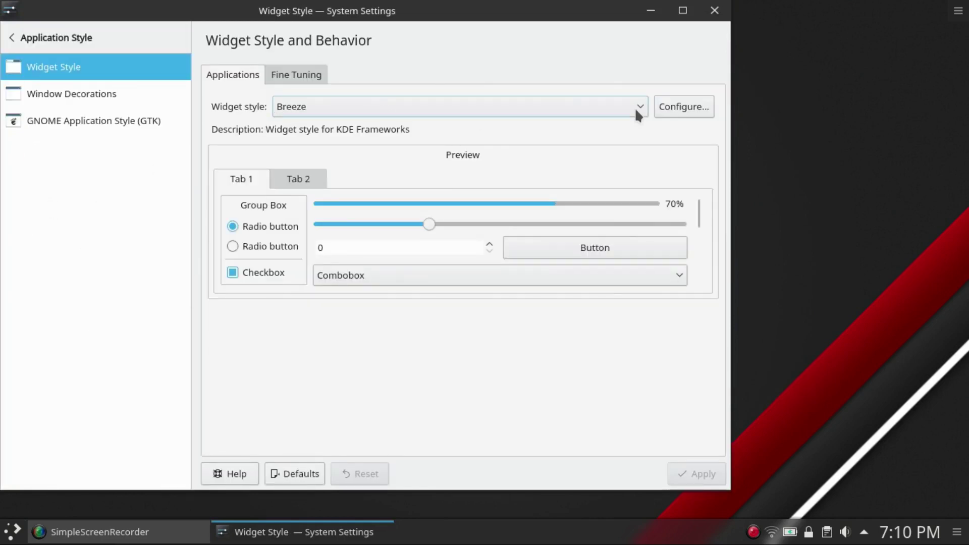
click(684, 101)
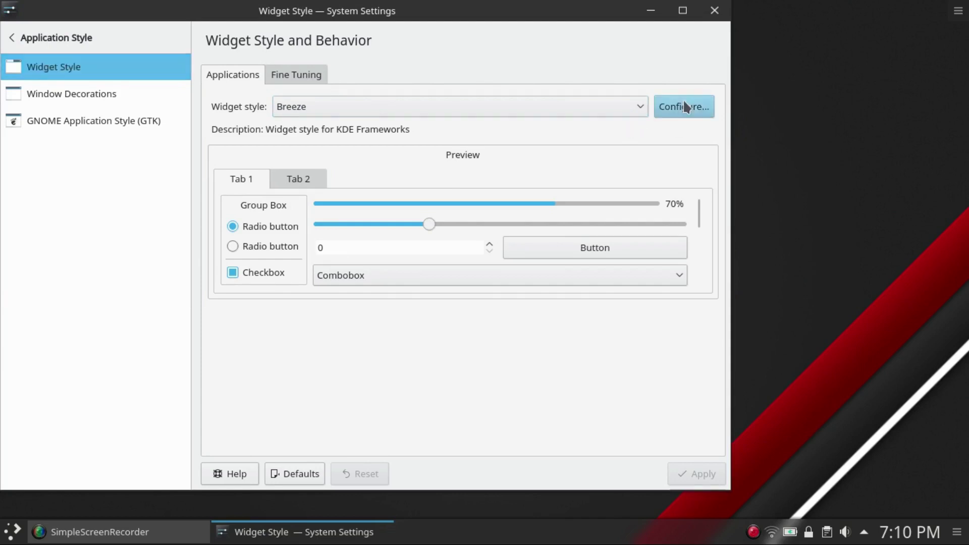
click(441, 120)
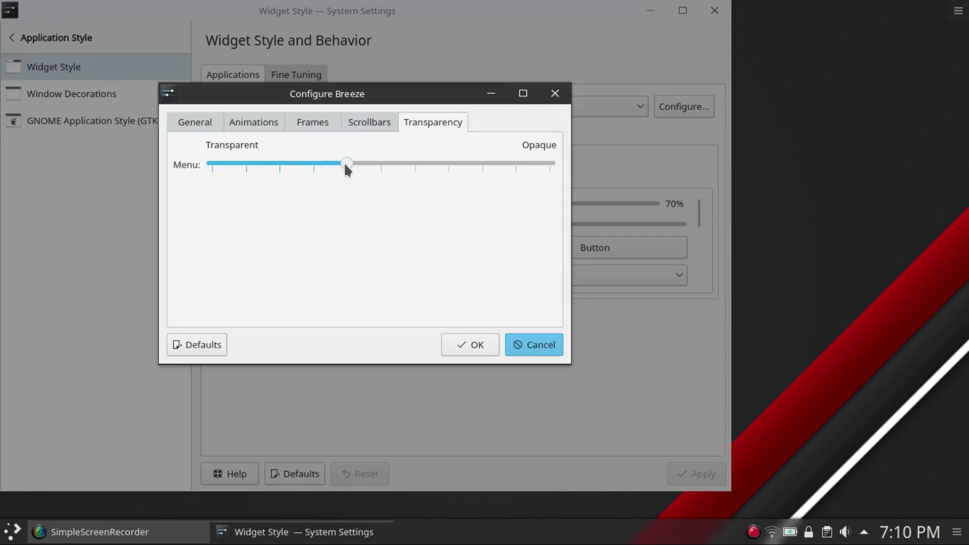
drag(345, 164, 278, 162)
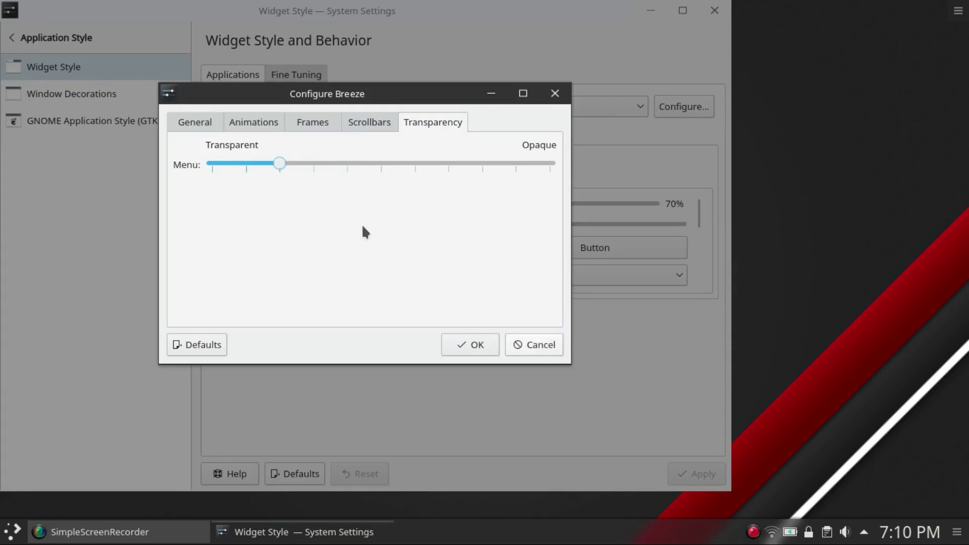
click(468, 347)
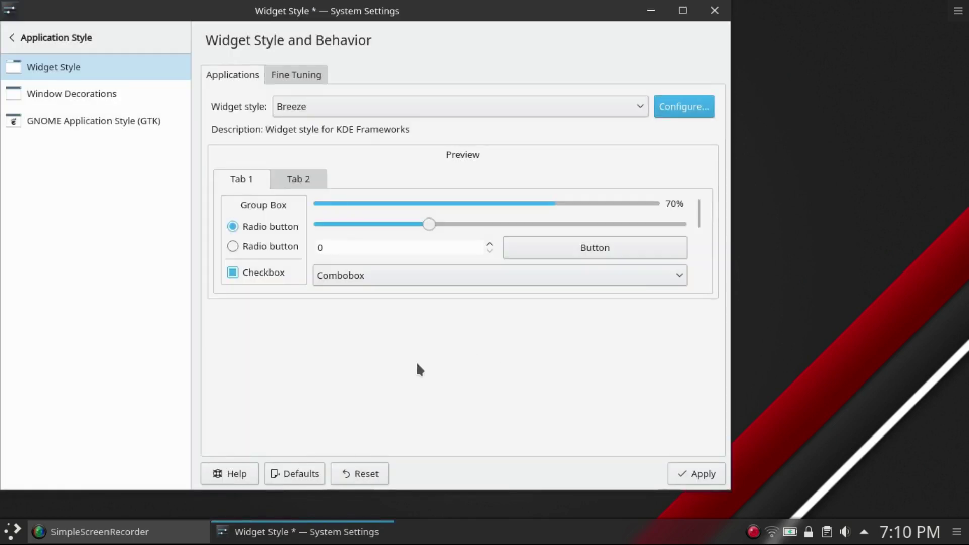
click(697, 473)
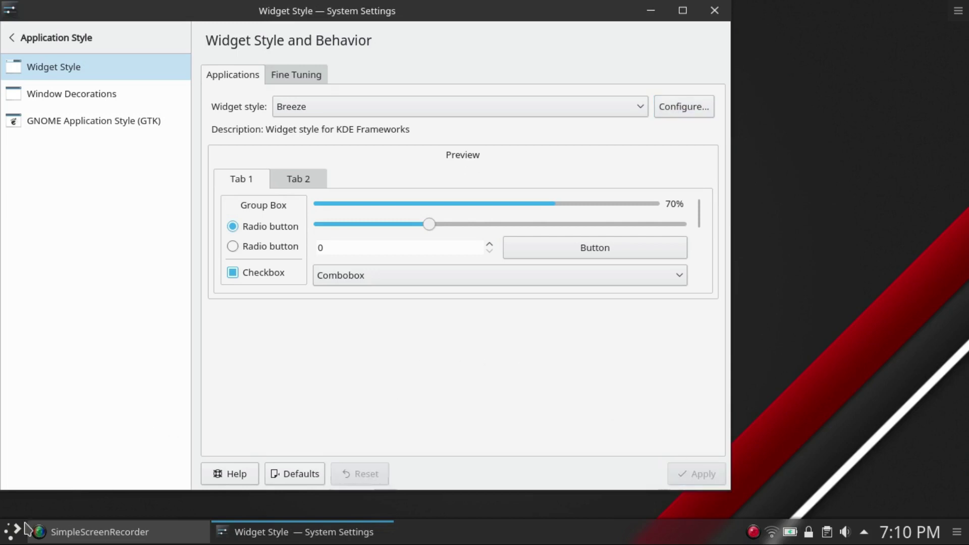
Check the new menu transparency on the application launcher's context menu.
right_click(10, 533)
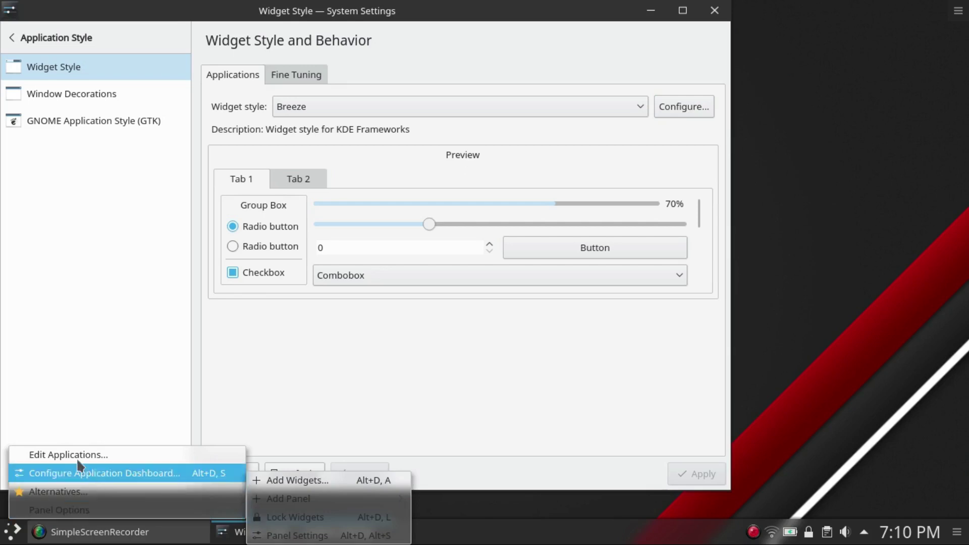
click(10, 535)
click(10, 535)
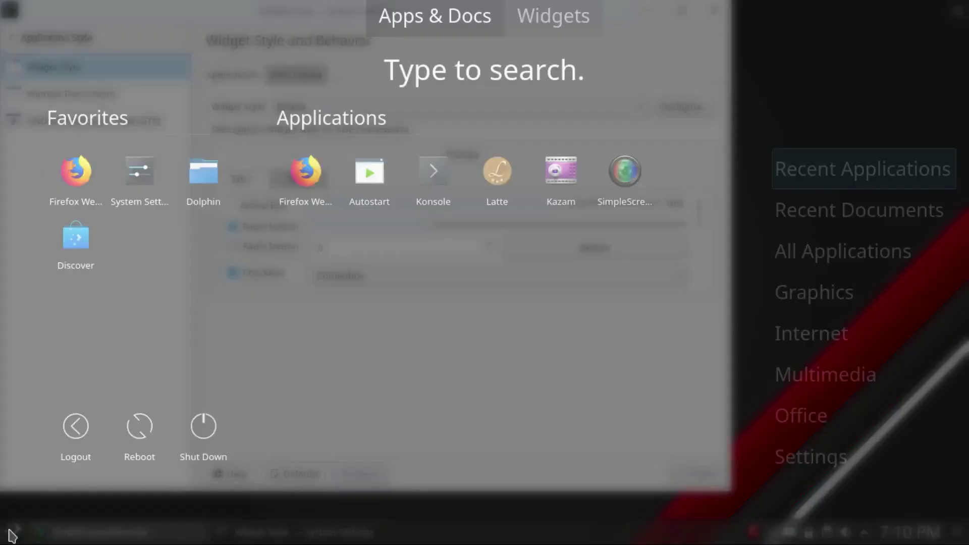
click(11, 534)
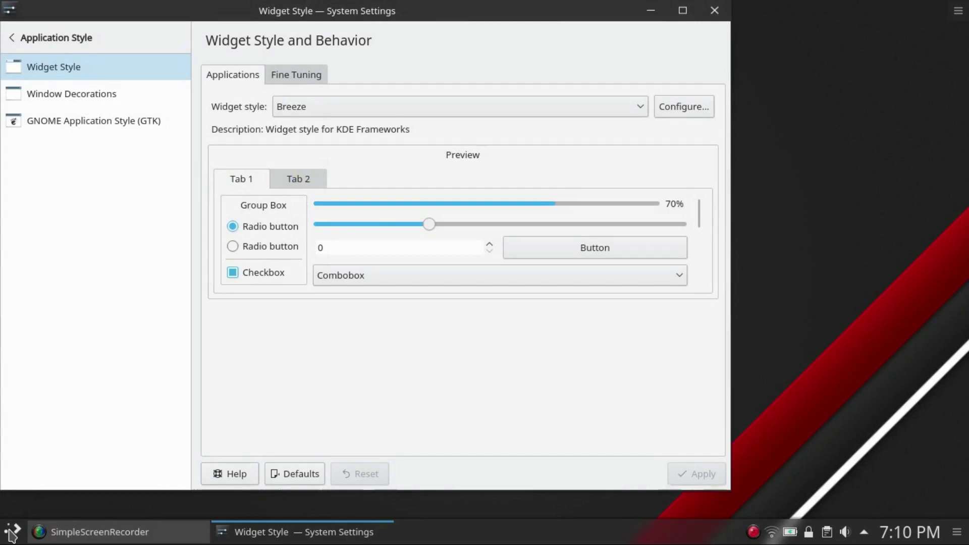
right_click(14, 532)
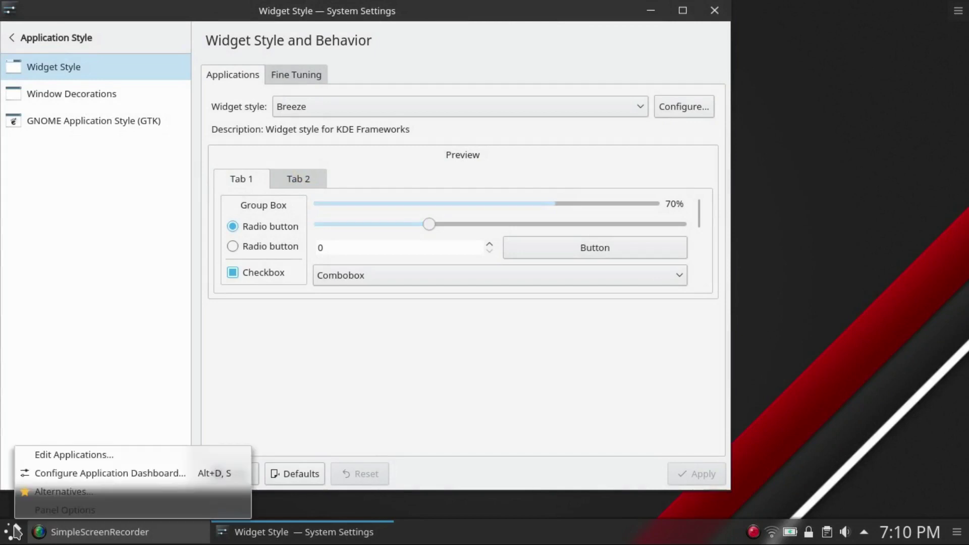
click(177, 438)
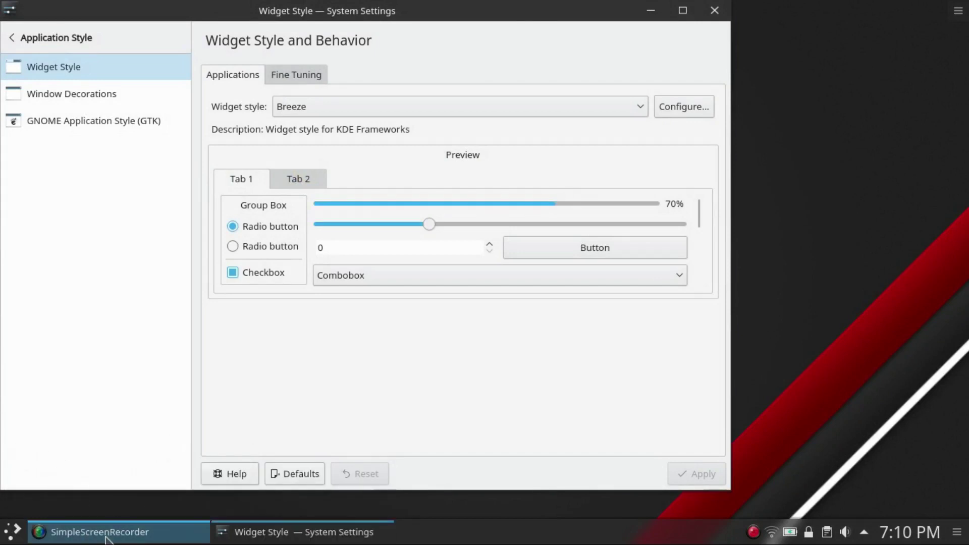
Open Dolphin, check the transparency of the Pictures folder's context menu and Create New submenu, and close Dolphin.
click(11, 534)
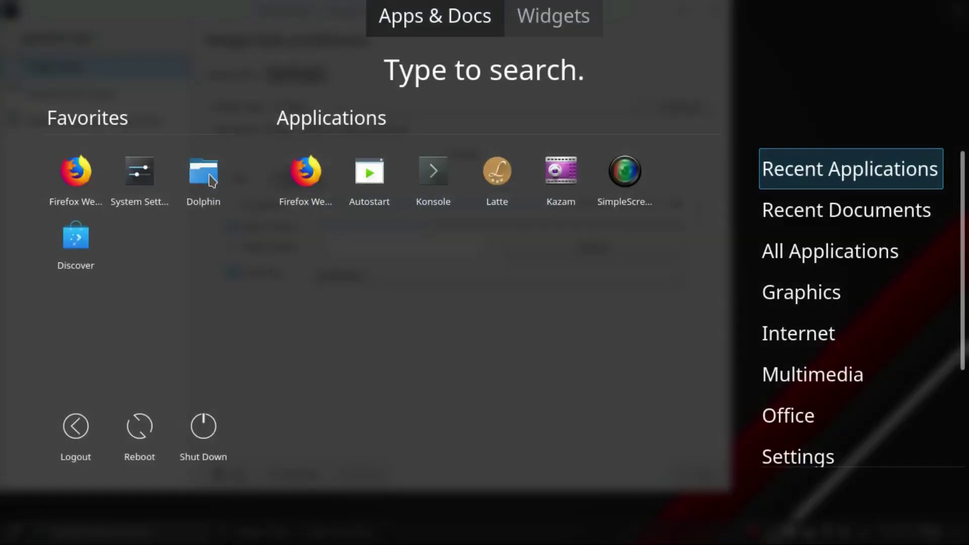
click(211, 180)
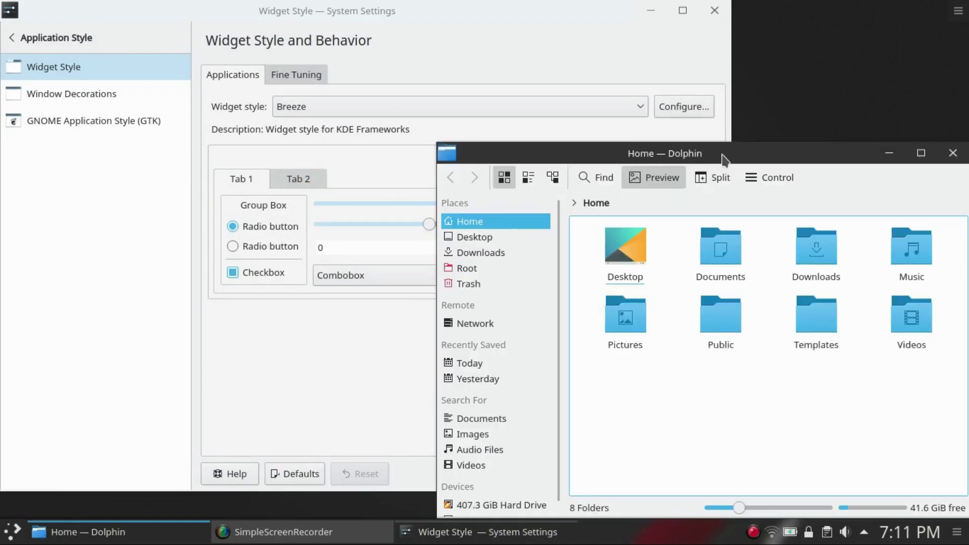
drag(725, 160, 585, 75)
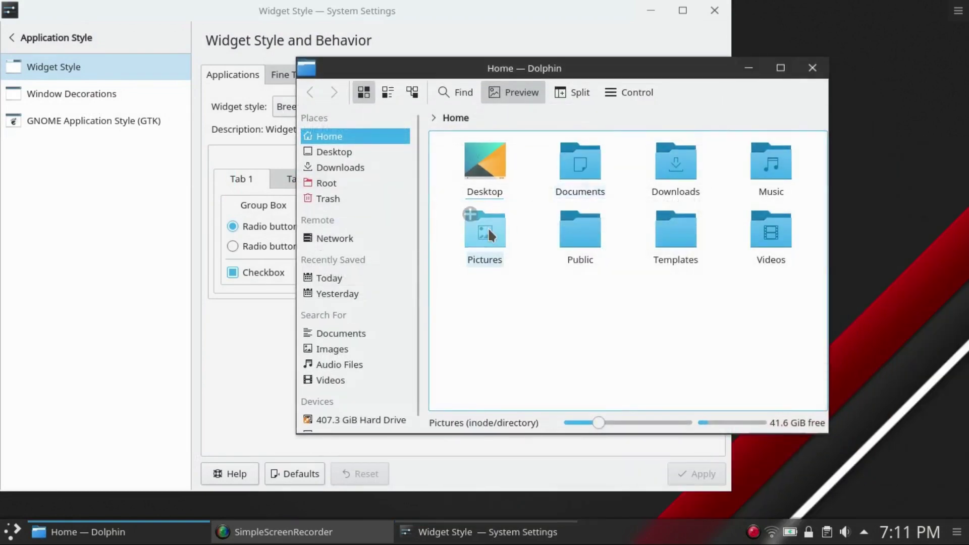
right_click(488, 228)
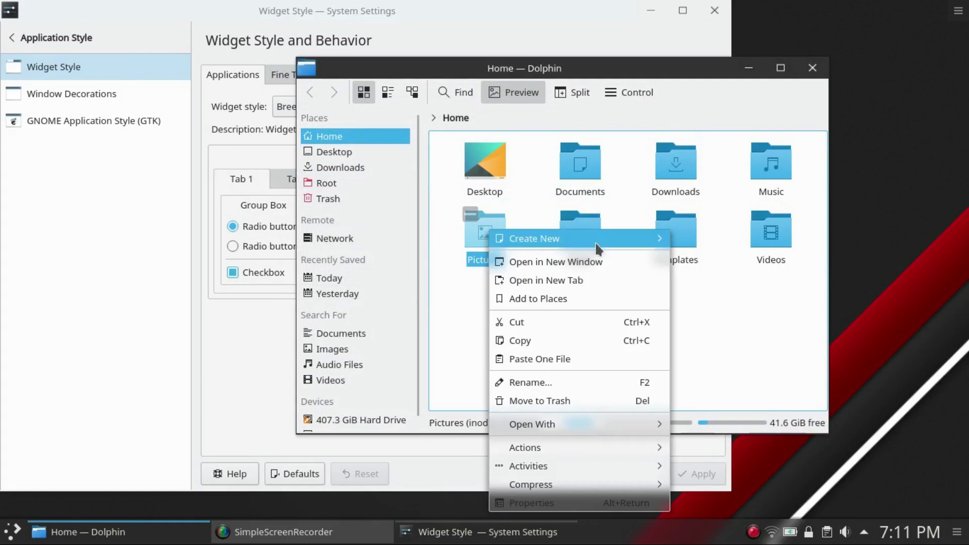
mouse_move(571, 236)
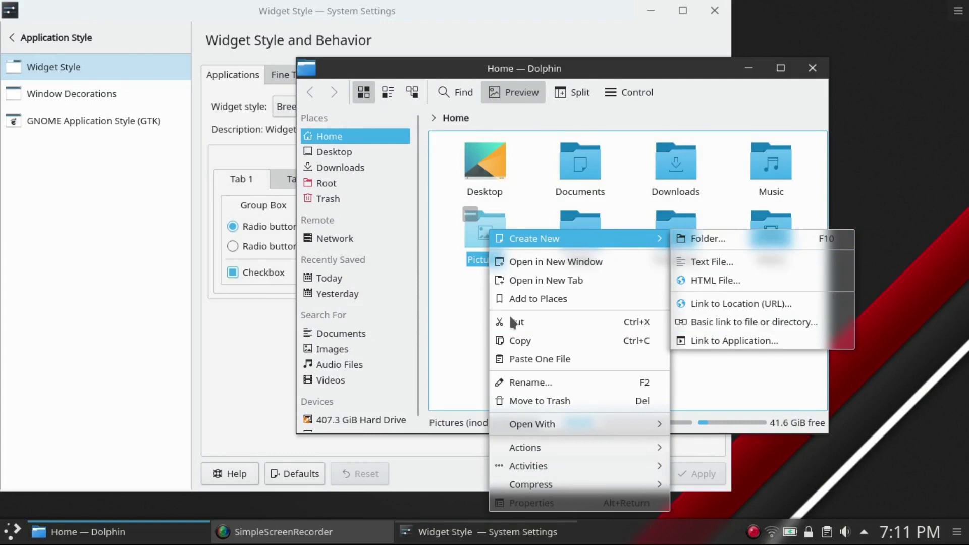
click(452, 301)
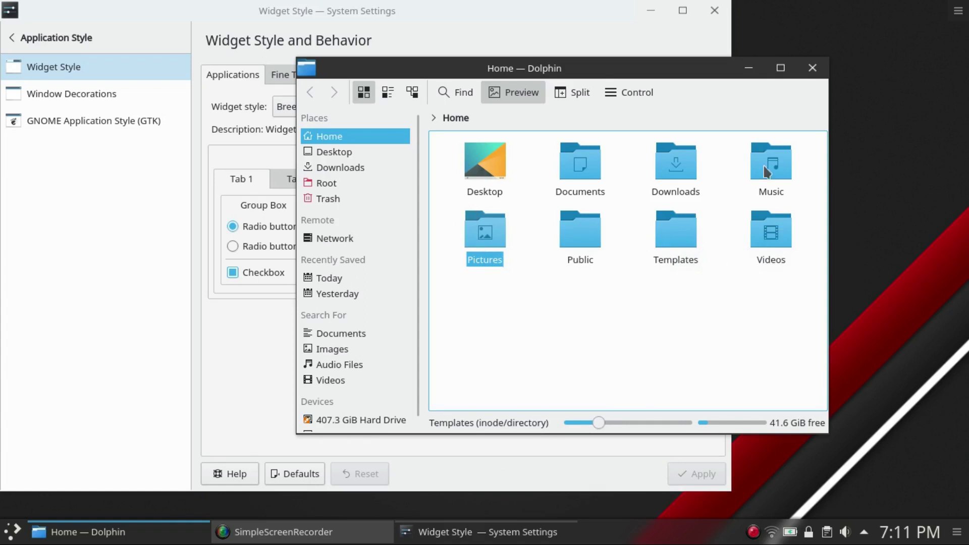
key(ctrl+q)
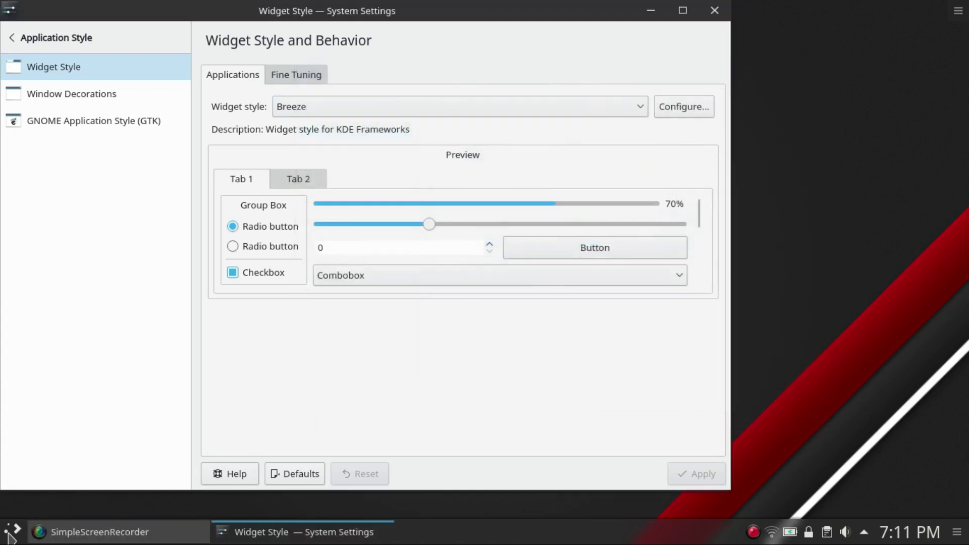
Open the Blur effect's settings in the Desktop Effects section of Desktop Behavior.
click(27, 40)
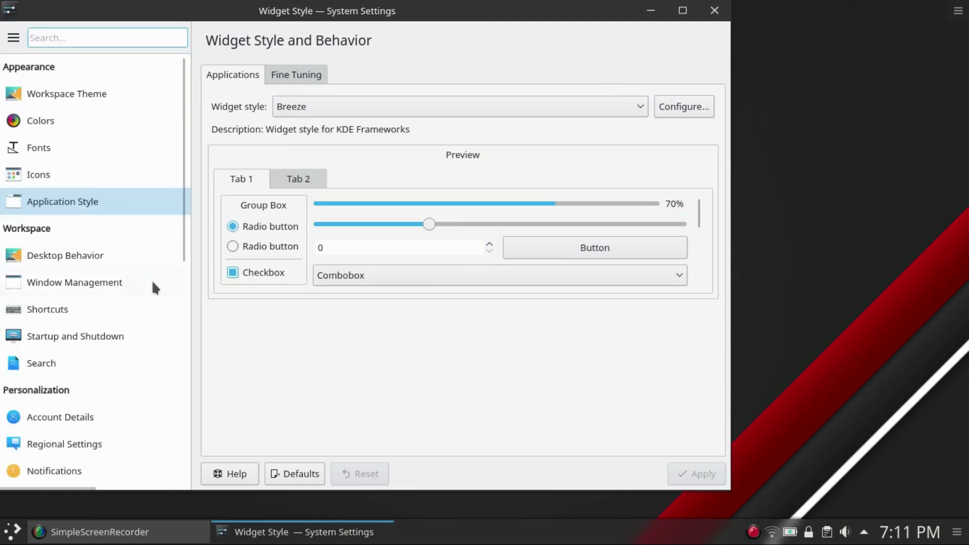
click(63, 255)
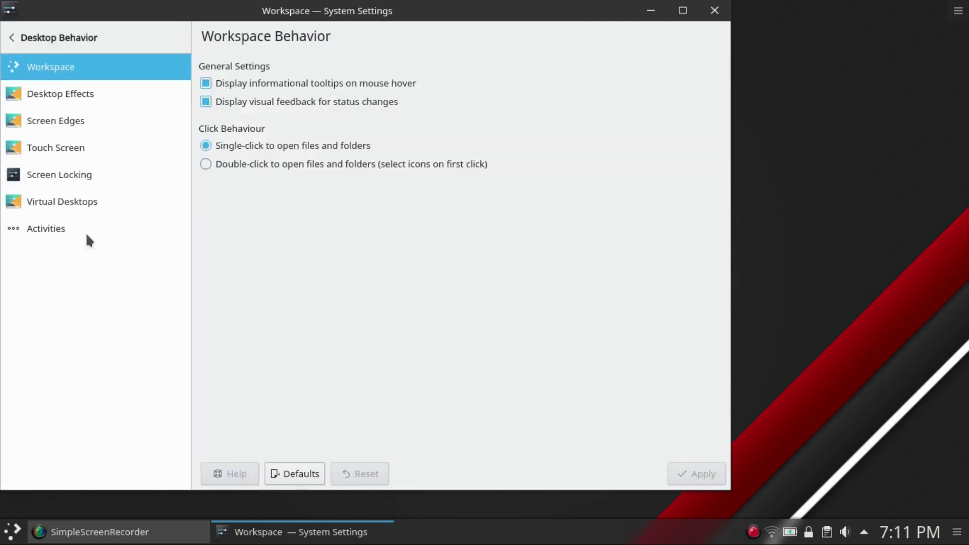
click(57, 90)
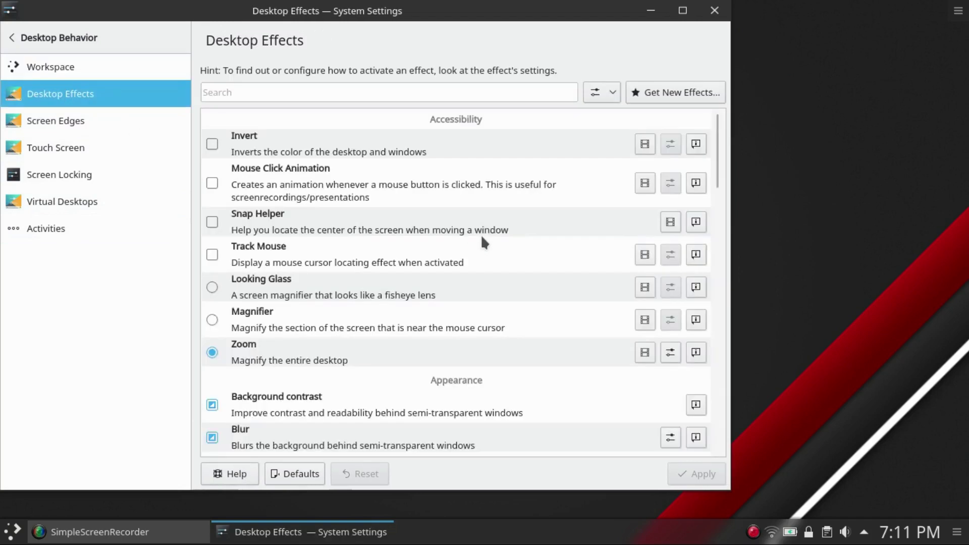
scroll(481, 234, down, 3)
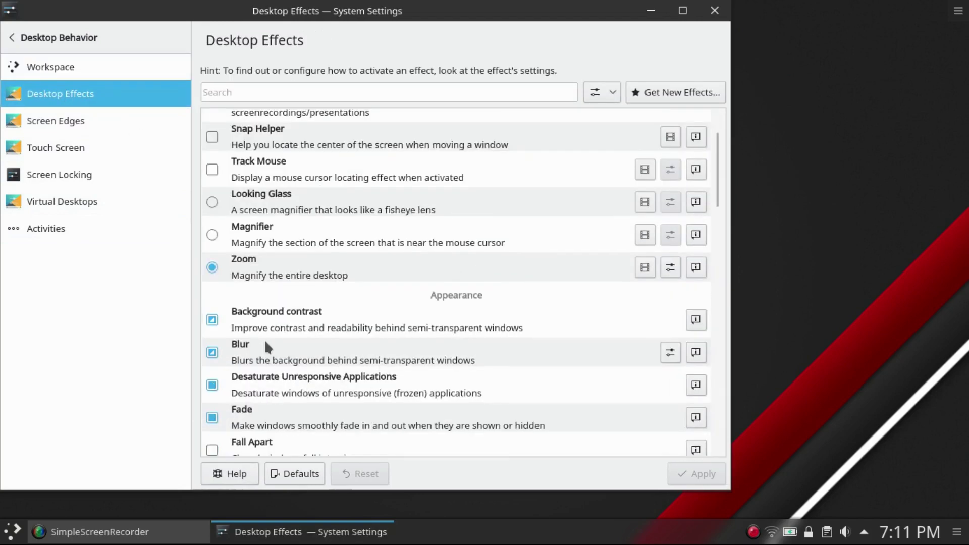
click(668, 354)
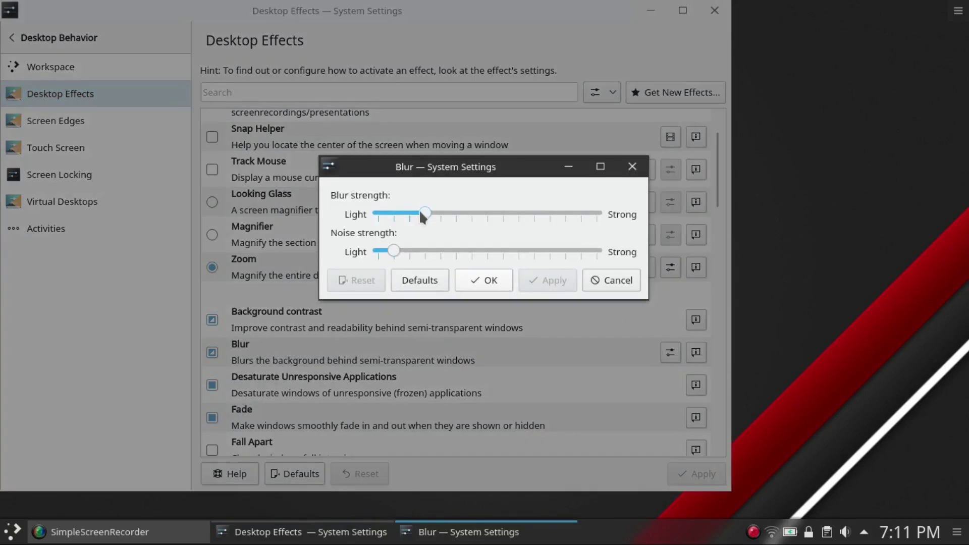
Try stronger blur and noise, restore both strengths to their defaults, and apply them.
drag(424, 212, 551, 212)
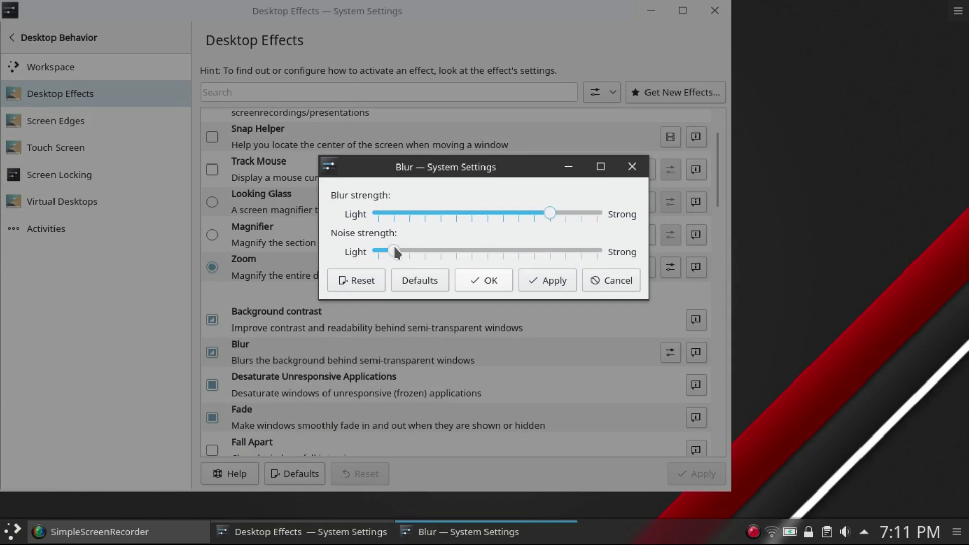
drag(395, 253, 515, 251)
click(416, 276)
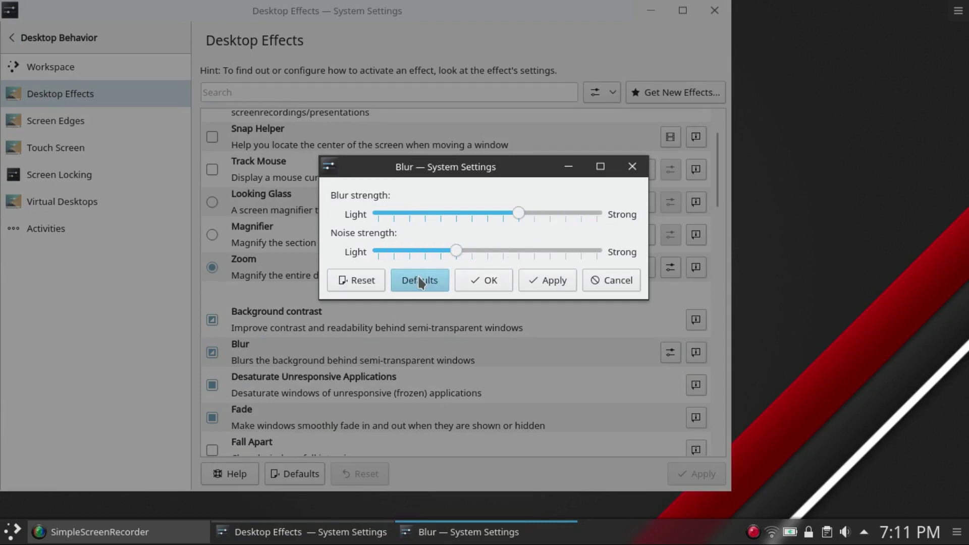
click(537, 279)
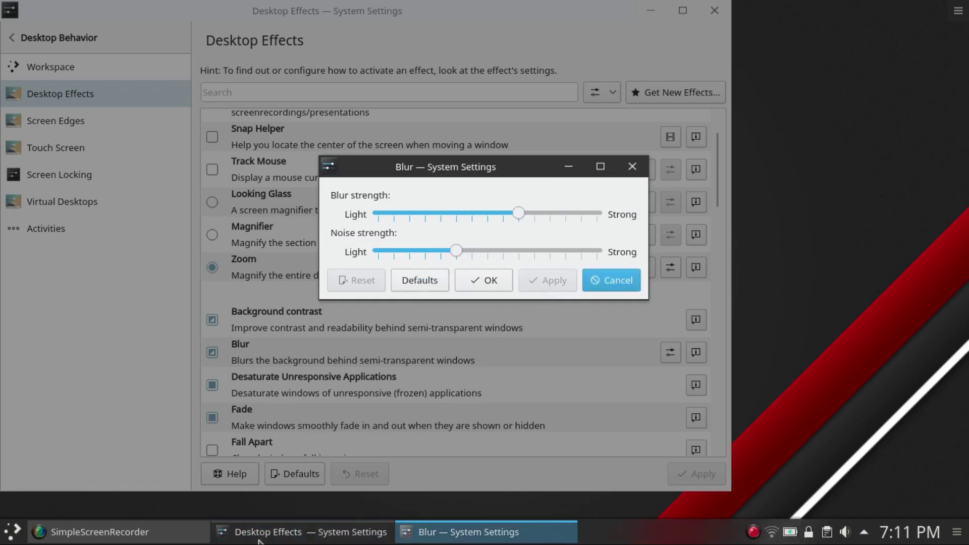
Open Dolphin from the application dashboard and check the blur on the Documents folder's context menu and Create New submenu.
click(20, 530)
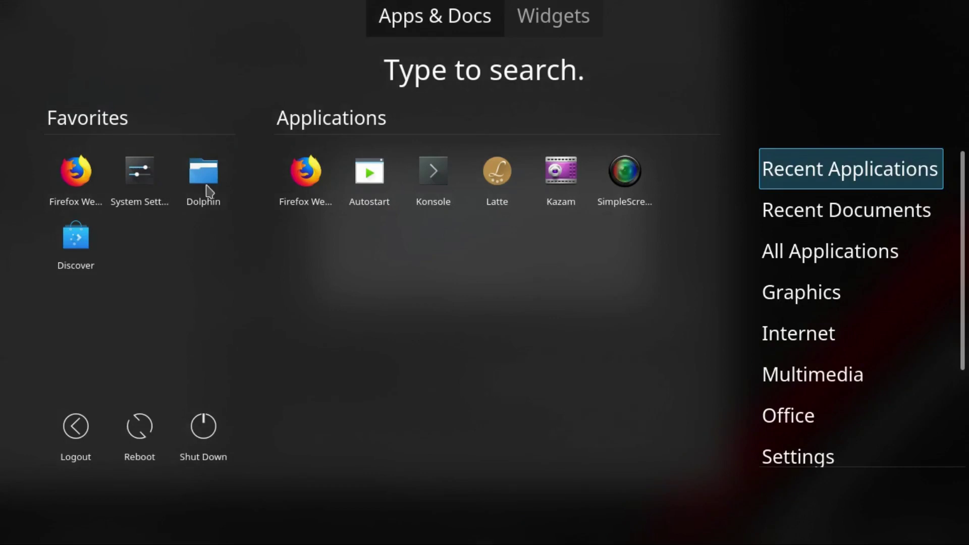
click(203, 179)
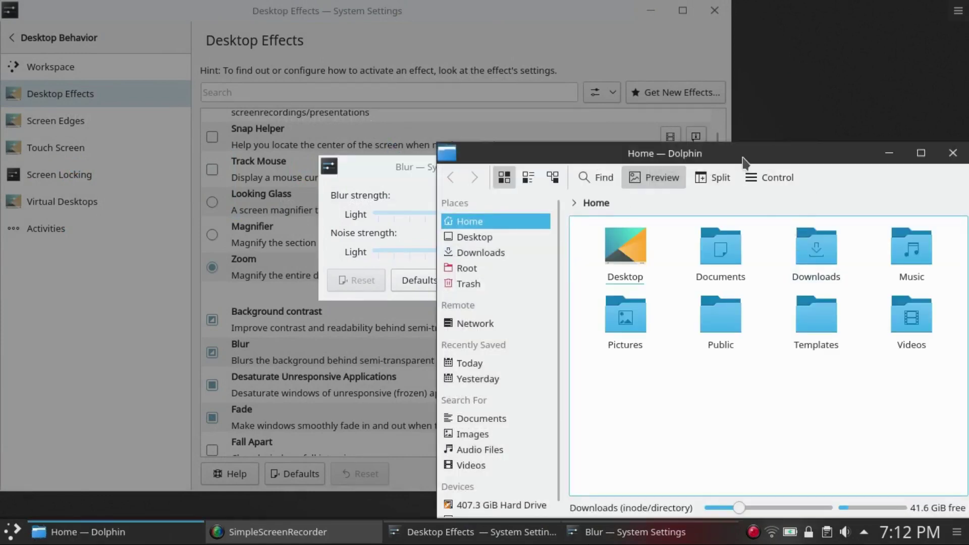
drag(800, 251, 547, 147)
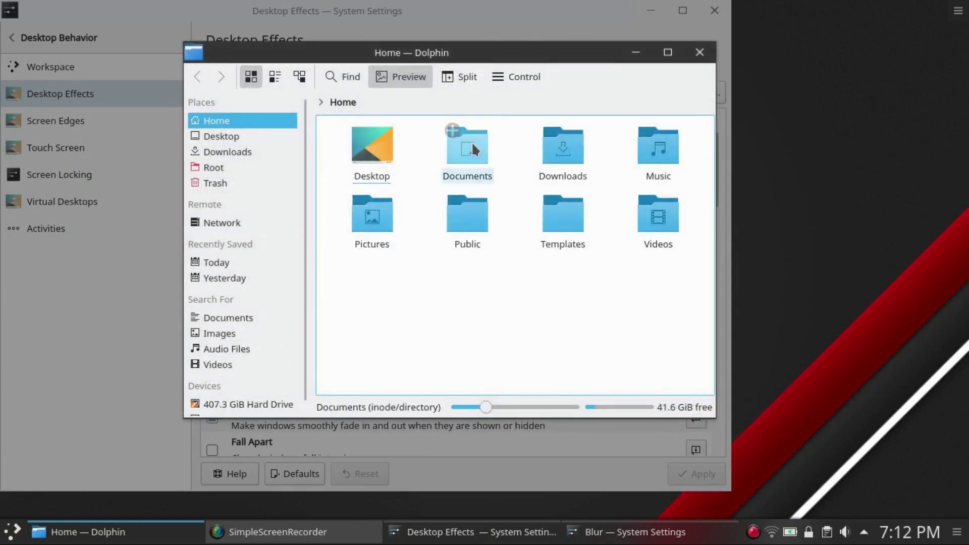
right_click(471, 141)
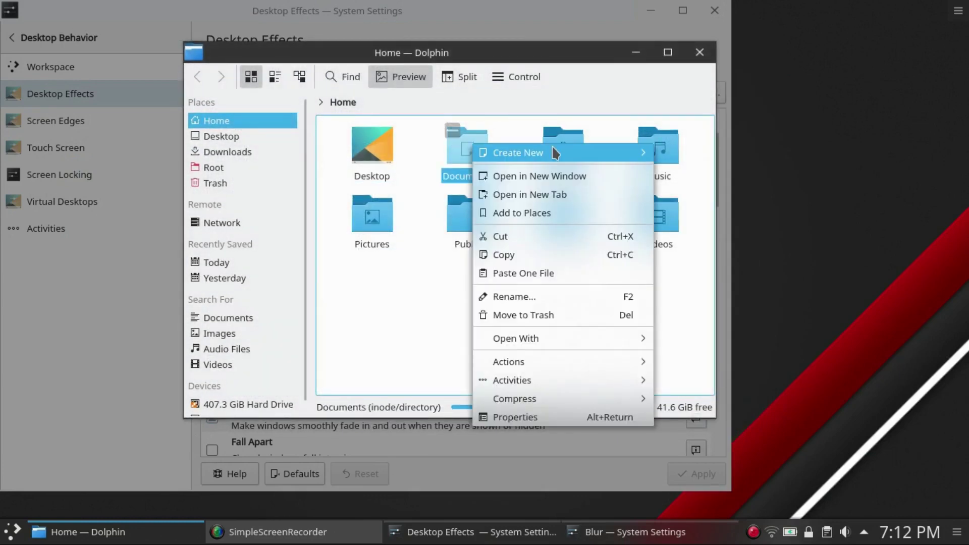
mouse_move(562, 145)
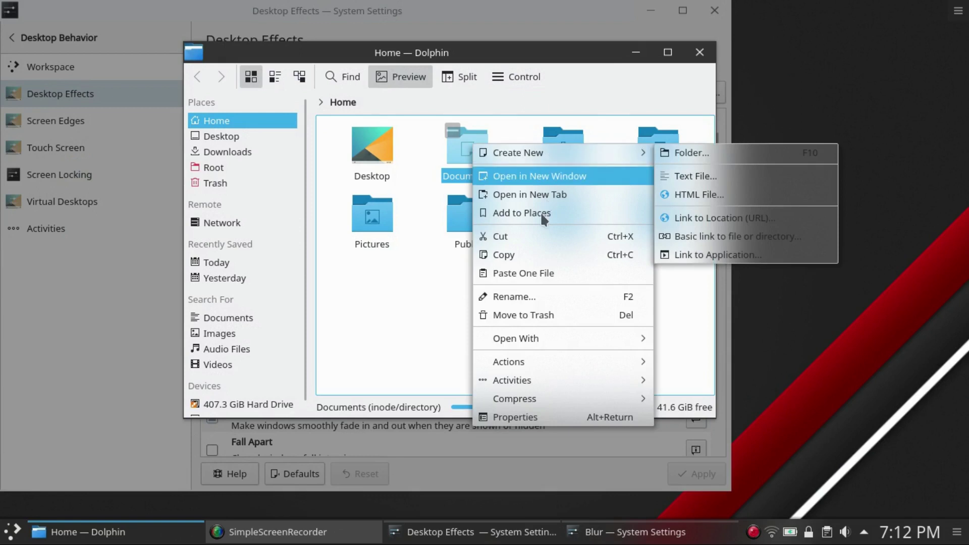
click(407, 283)
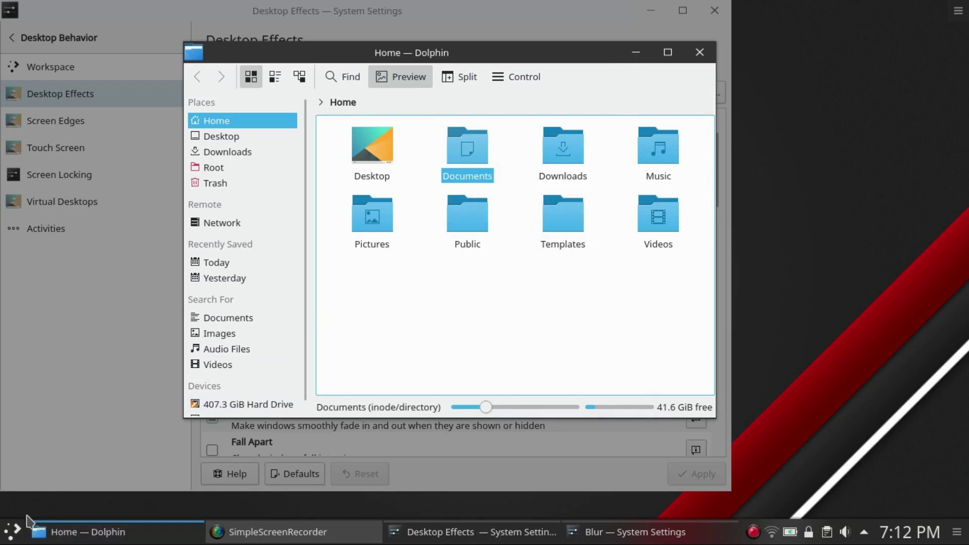
Check the blur on the application launcher's context menu and Panel Options submenu, and minimize Dolphin.
right_click(7, 534)
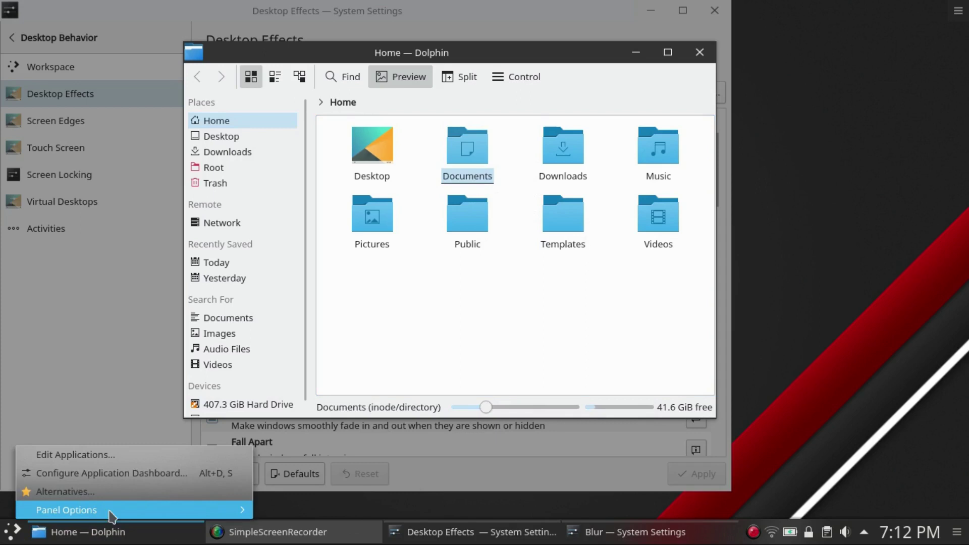
mouse_move(164, 510)
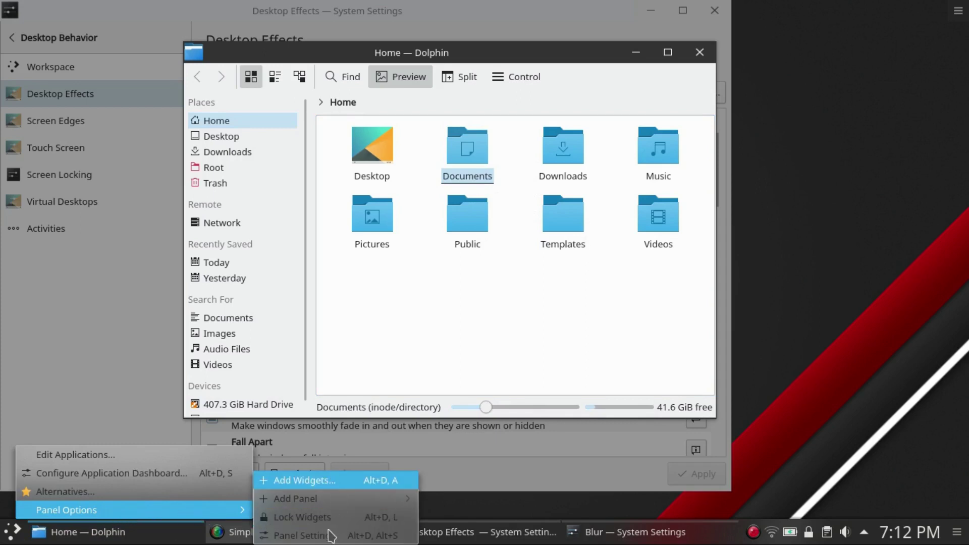
click(44, 534)
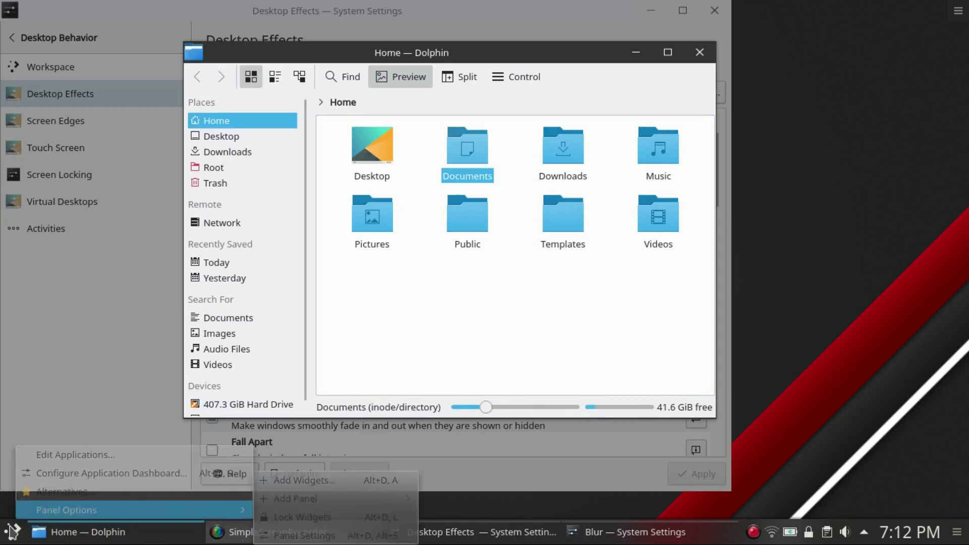
click(638, 52)
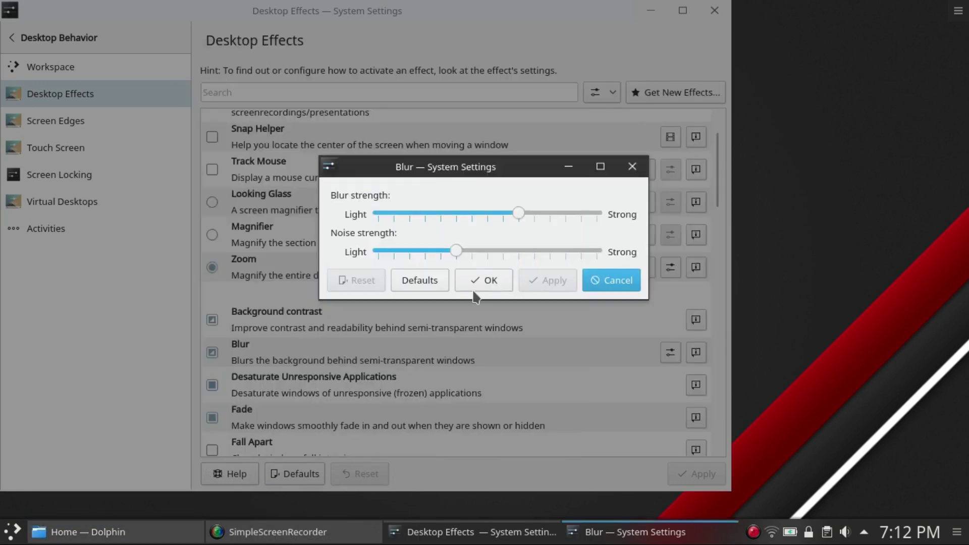
Close and reopen the Blur effect's settings and check the application launcher's context menu.
click(632, 167)
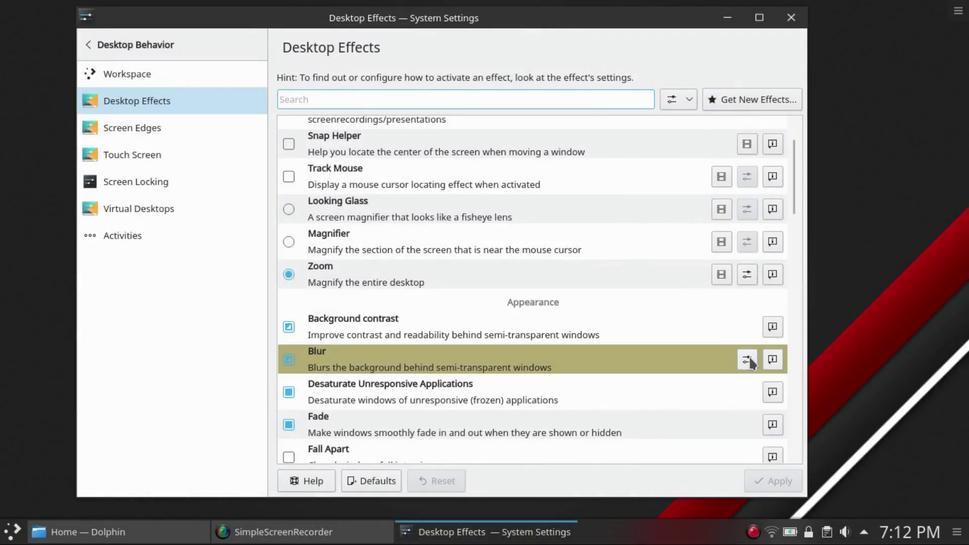
click(748, 360)
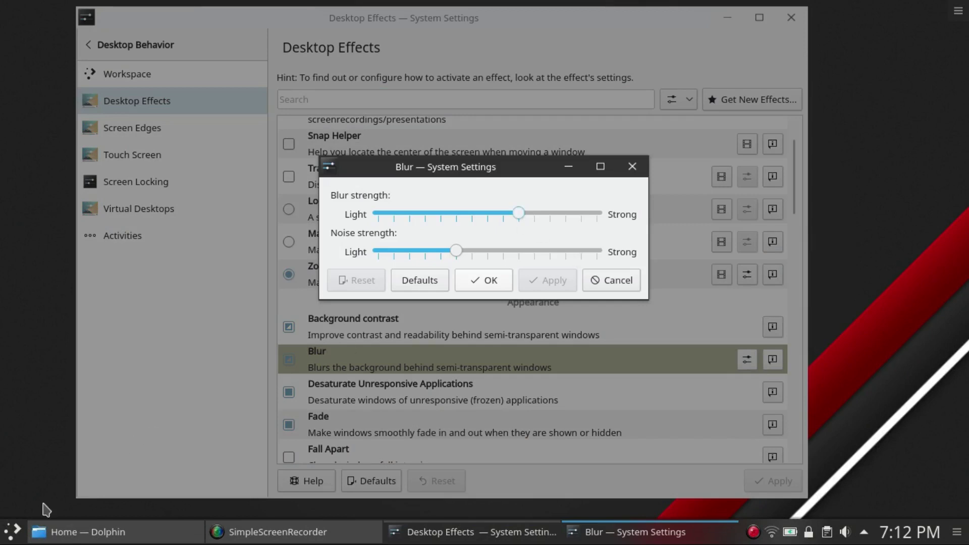
right_click(9, 531)
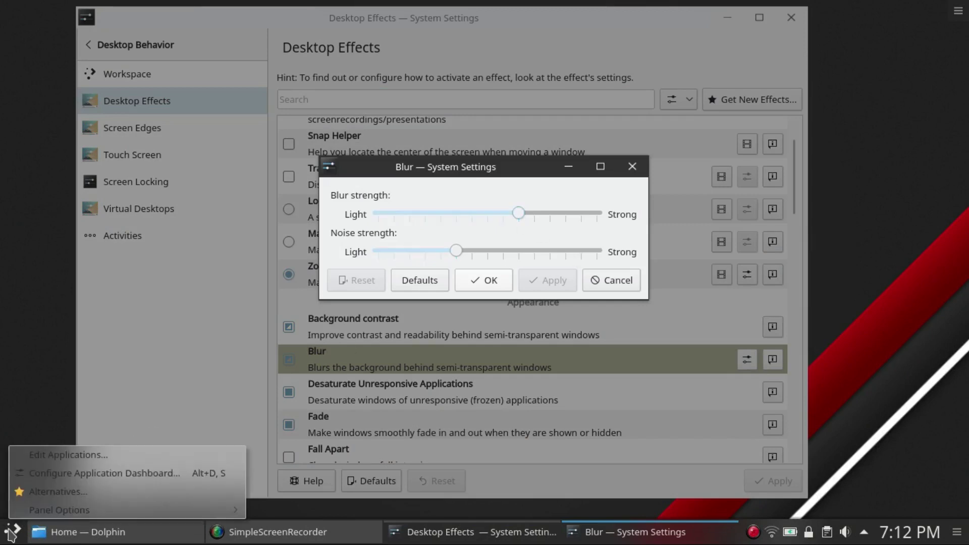
key(Escape)
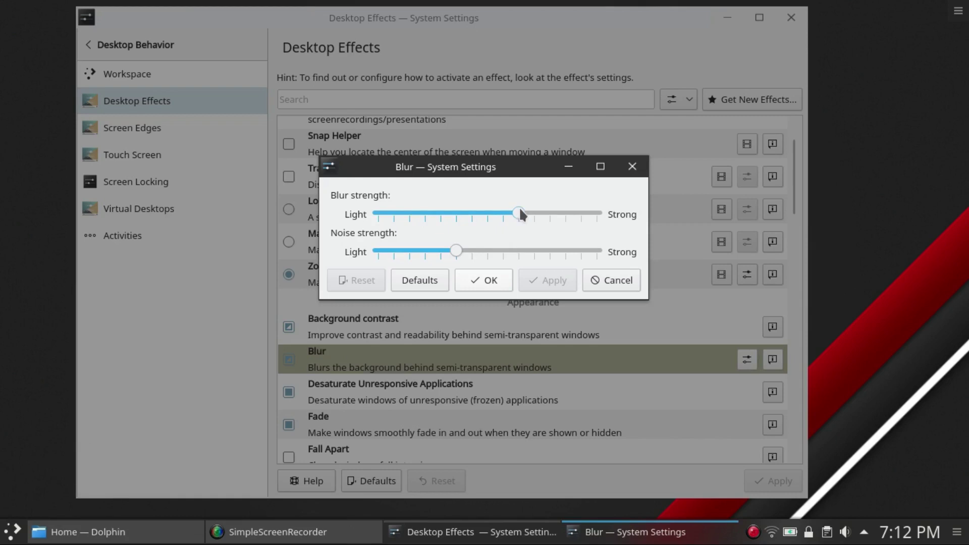
Apply the lightest blur and noise strengths and check the effect on the launcher's context menu and Panel Options submenu.
drag(520, 215, 446, 217)
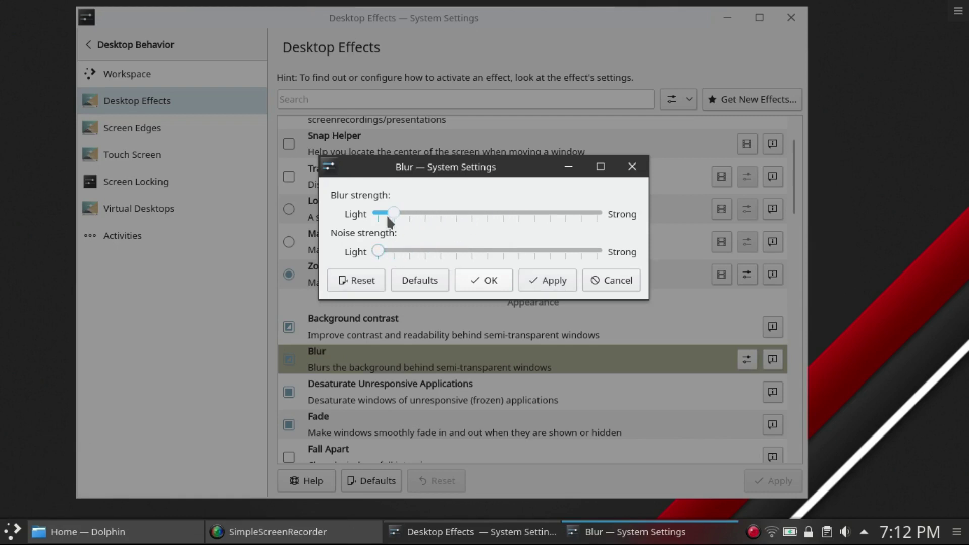
click(558, 280)
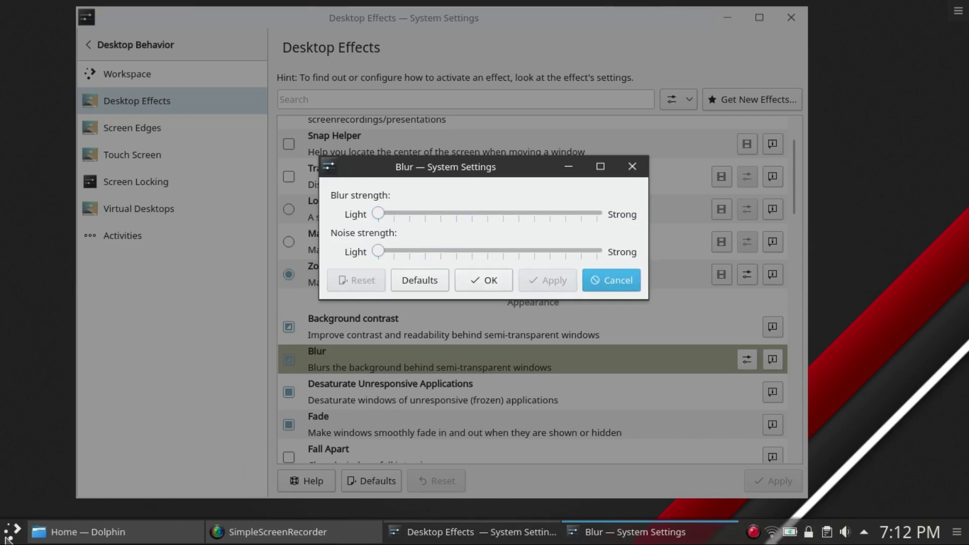
right_click(8, 539)
mouse_move(93, 510)
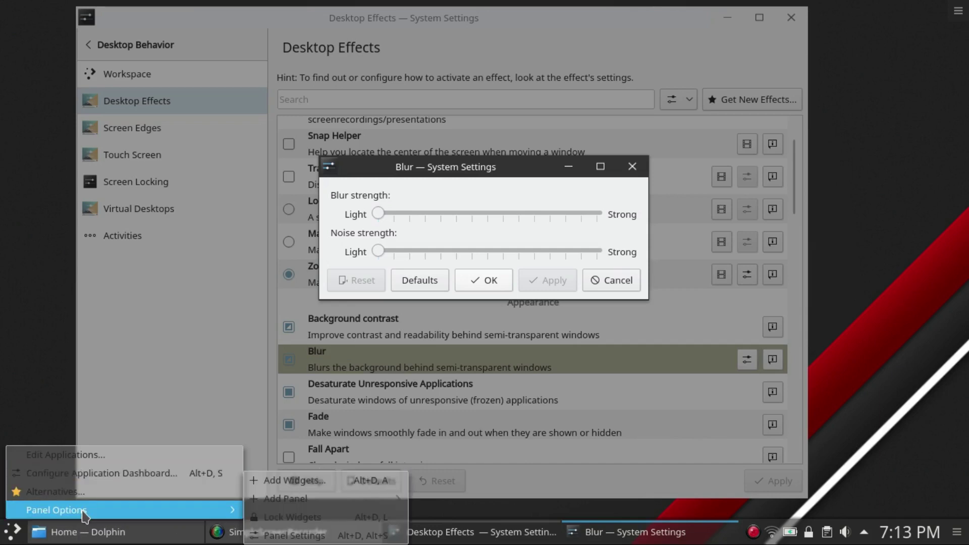
key(Escape)
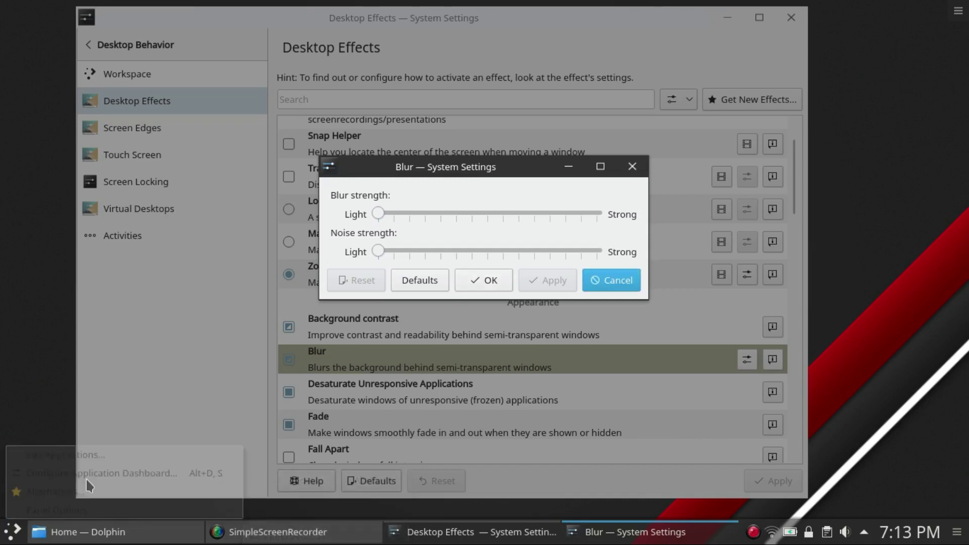
Set both the blur strength and the noise strength to the Strong end and apply them.
drag(379, 213, 594, 217)
drag(374, 250, 596, 252)
click(548, 280)
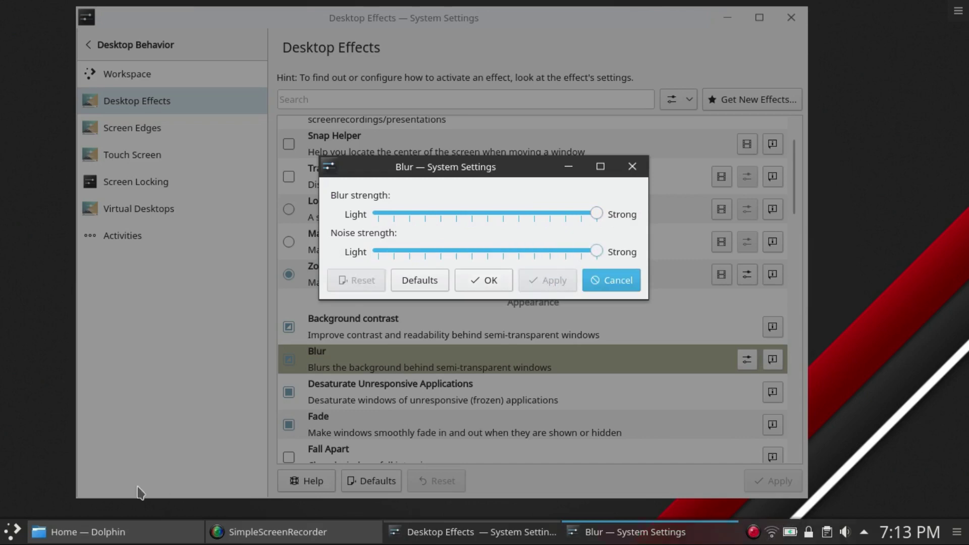
Check the strongest blur and noise on the launcher's context menu, including the Panel Options and Add Panel submenus.
right_click(19, 535)
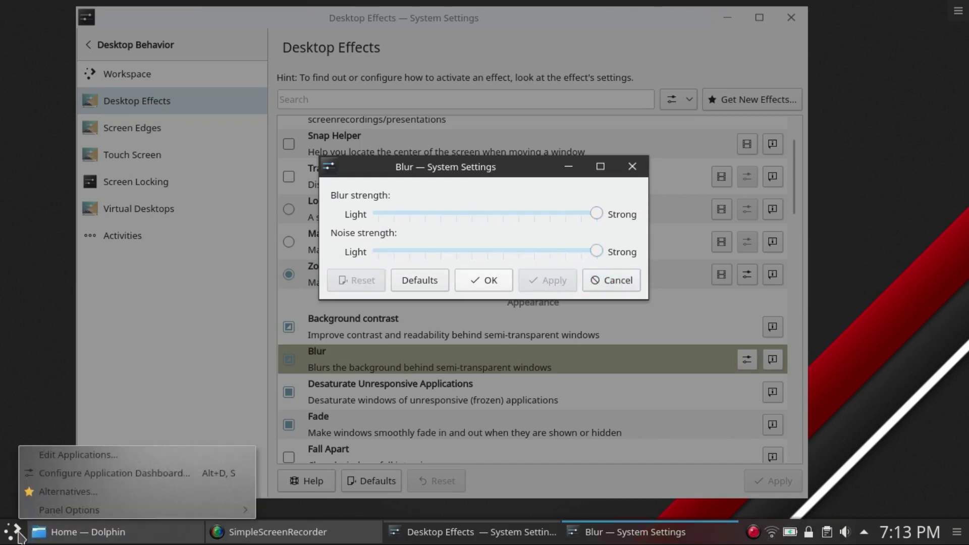
mouse_move(152, 519)
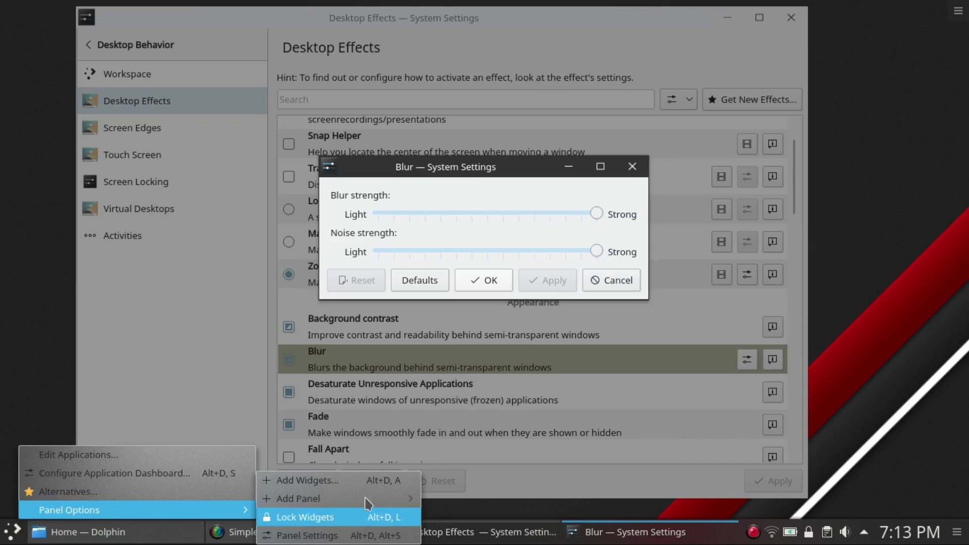
mouse_move(389, 502)
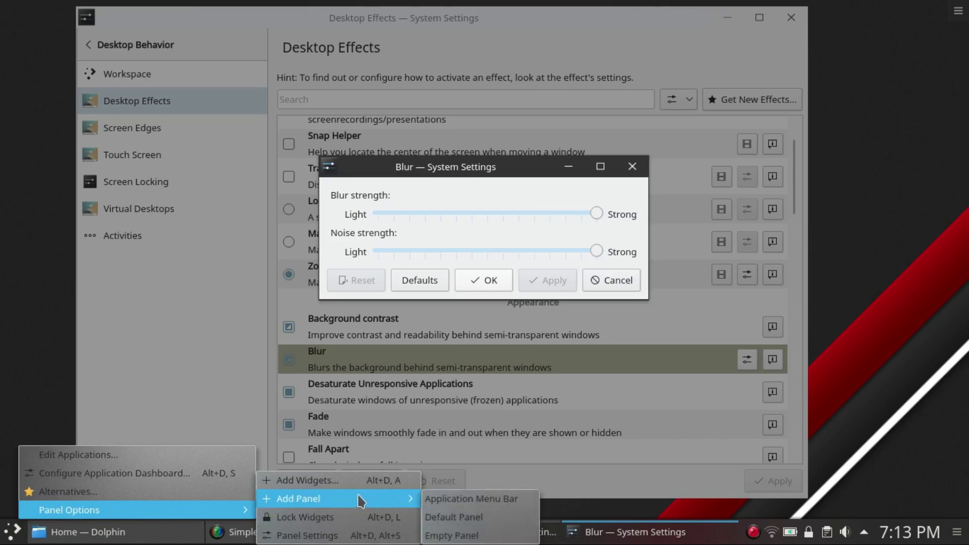
key(Escape)
key(Escape)
key(Escape)
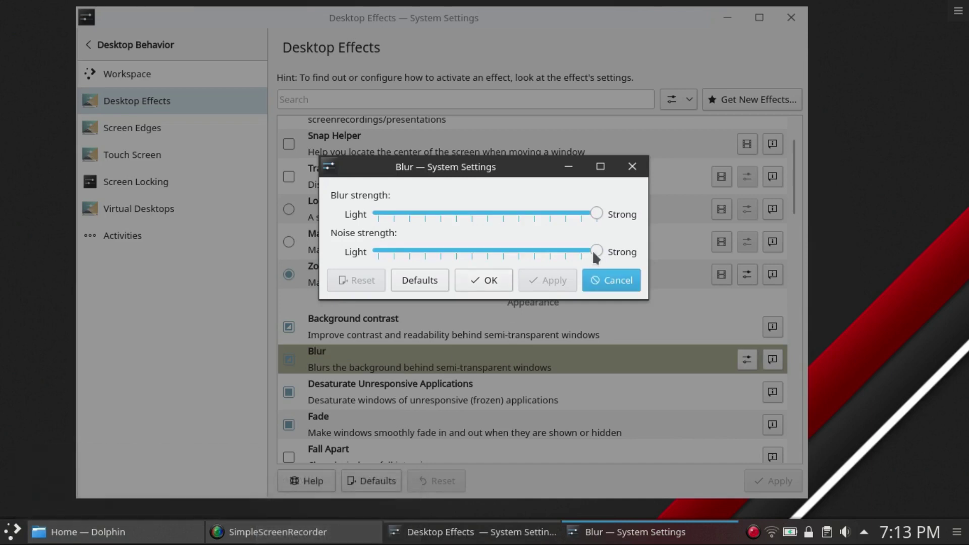
Reset the Blur effect to its default strengths, apply them, and recheck the launcher's Panel Options submenu.
drag(595, 250, 416, 242)
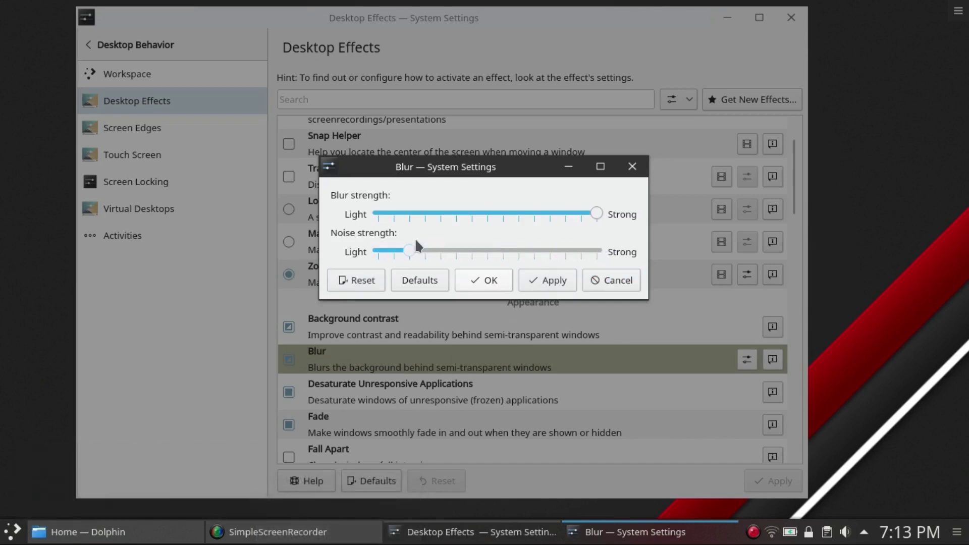
click(424, 282)
click(555, 280)
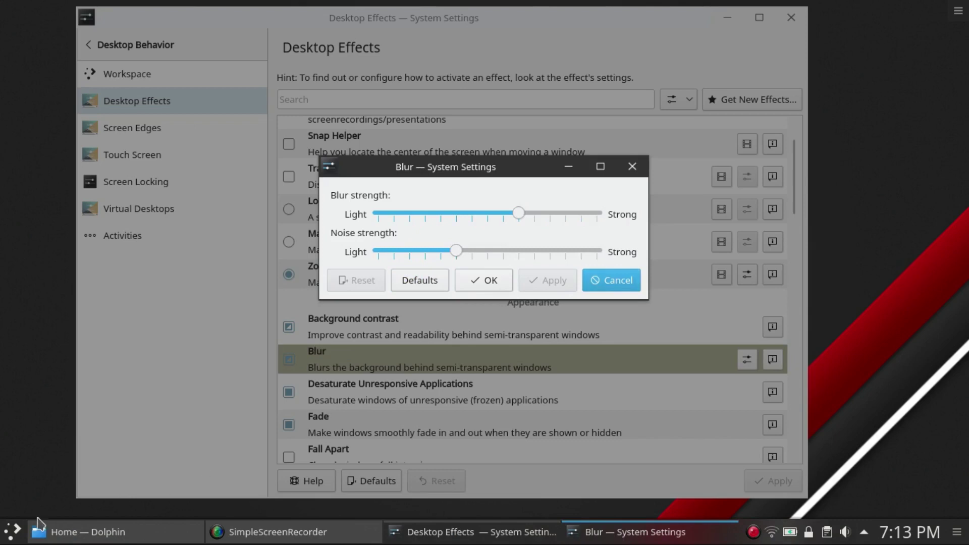
right_click(14, 528)
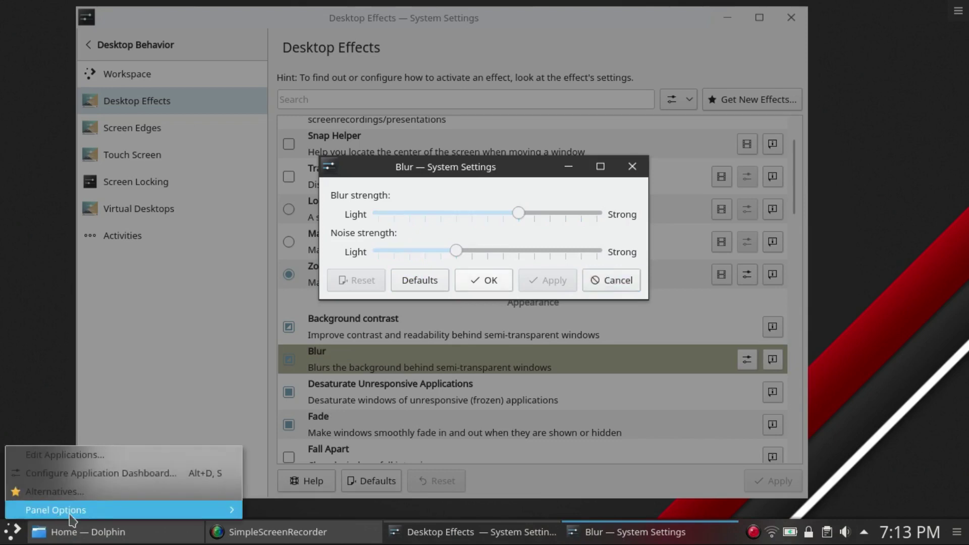
mouse_move(96, 518)
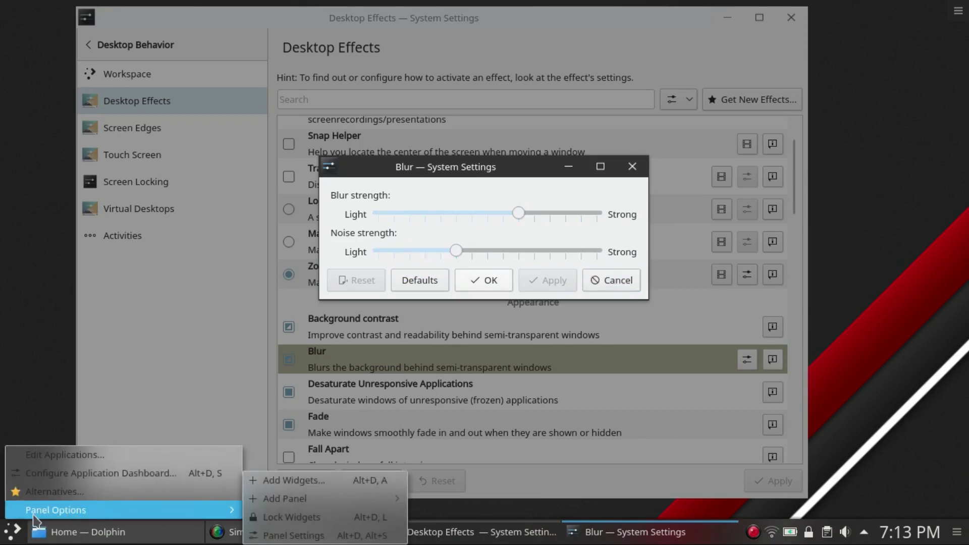
Lower the blur strength to the fifth tick and the noise strength to the third tick, and apply them.
click(484, 239)
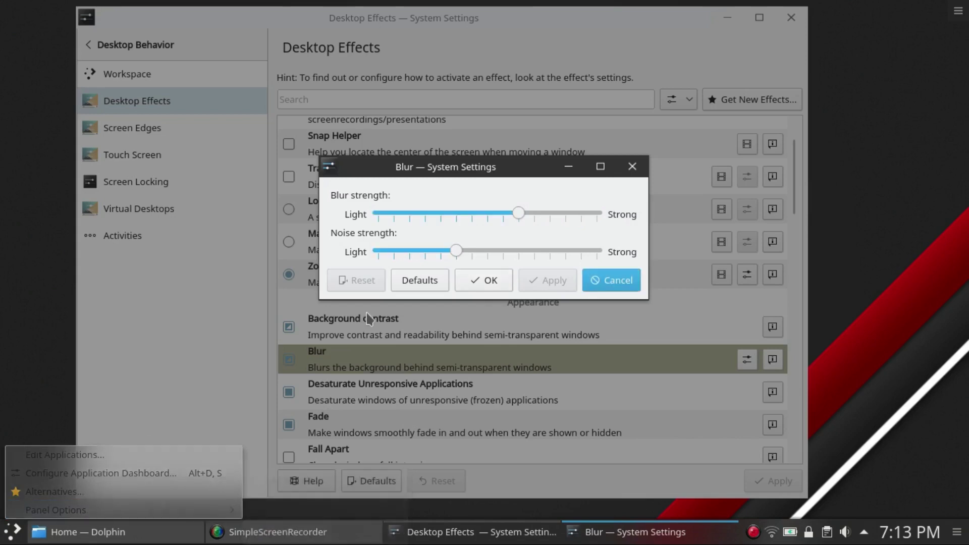
click(473, 211)
click(448, 210)
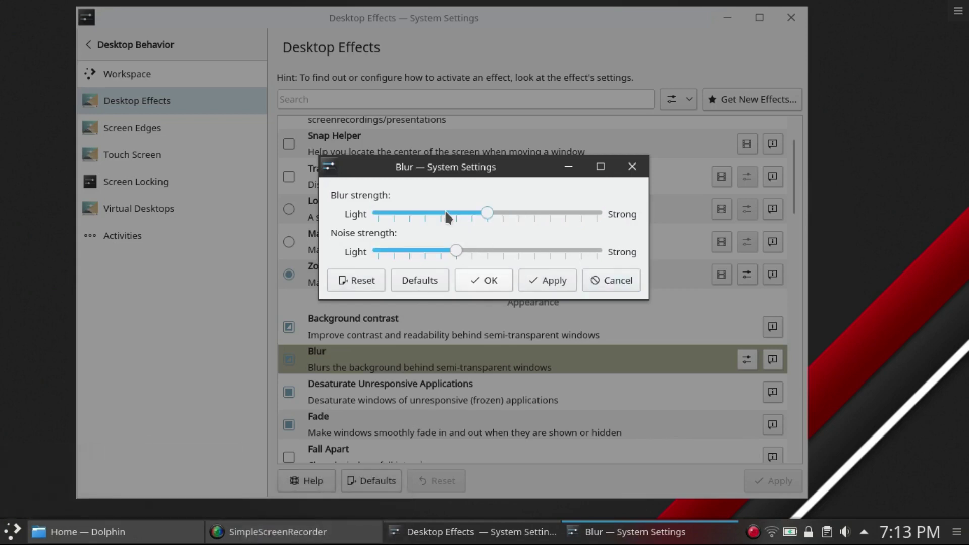
click(446, 212)
drag(439, 249, 411, 247)
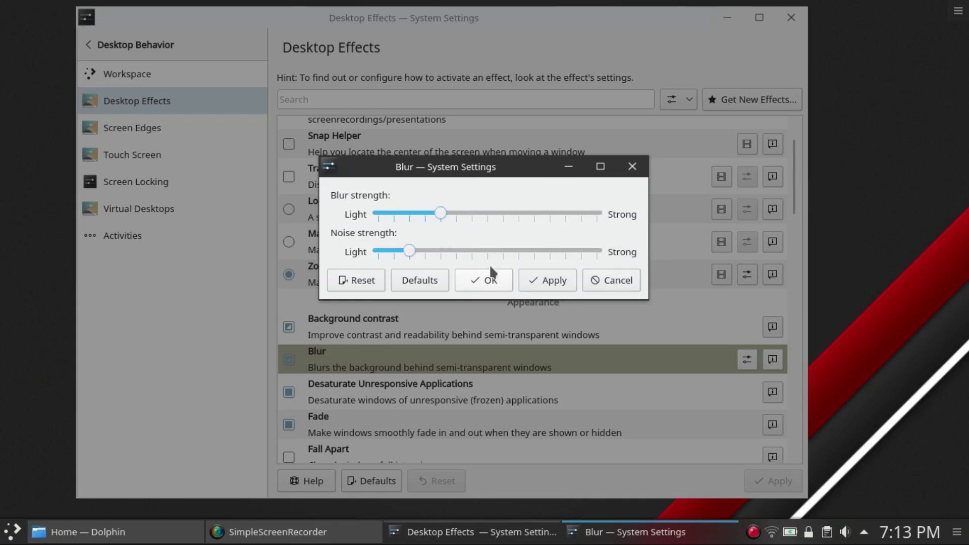
click(533, 281)
Check the reduced blur and noise on the launcher's context menu and Panel Options submenu, and accept the Blur settings.
right_click(17, 537)
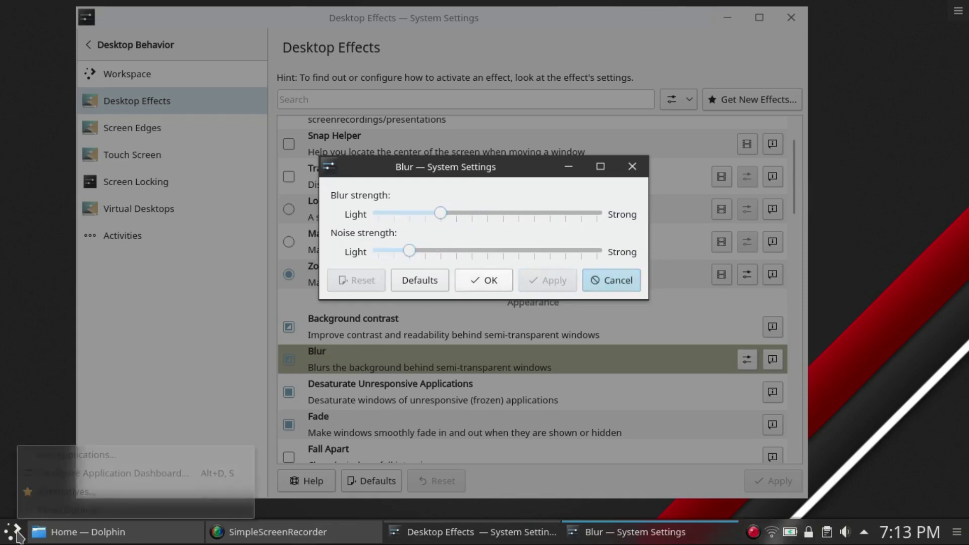
mouse_move(108, 512)
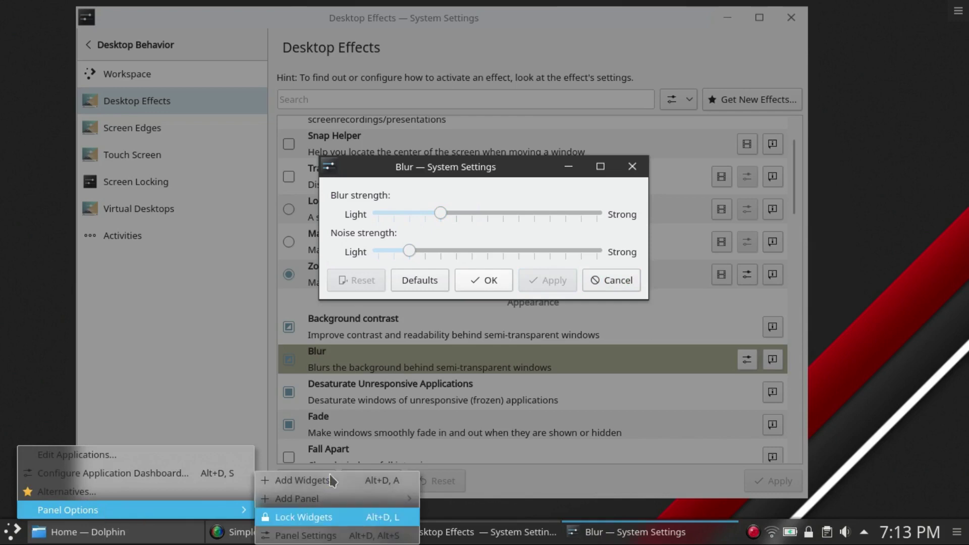
key(Escape)
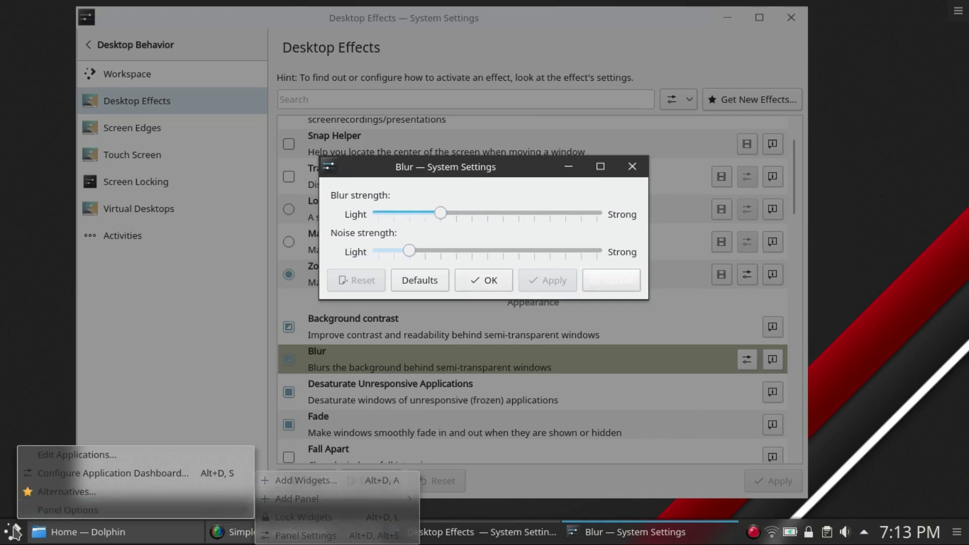
click(490, 278)
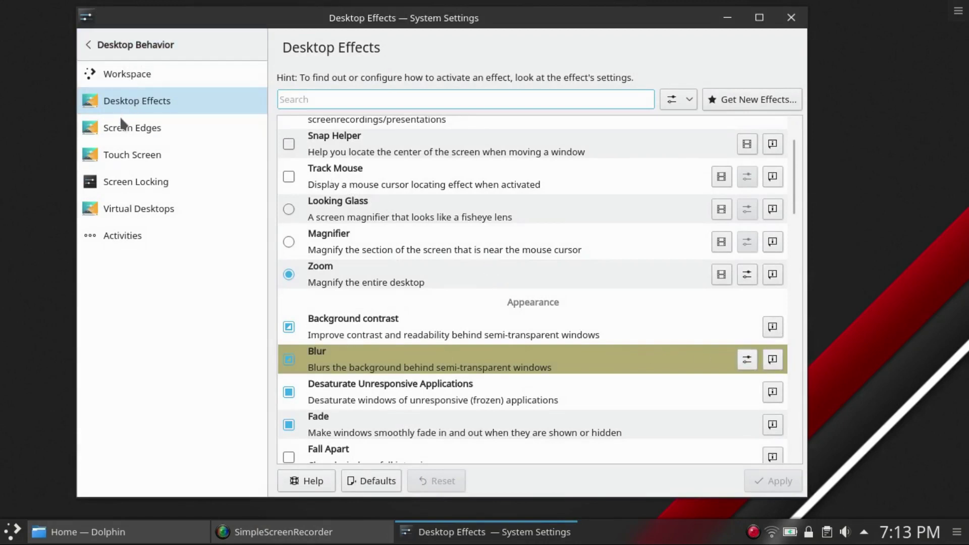
Set the menu transparency of the Breeze widget style in Application Style to fully Opaque.
click(100, 43)
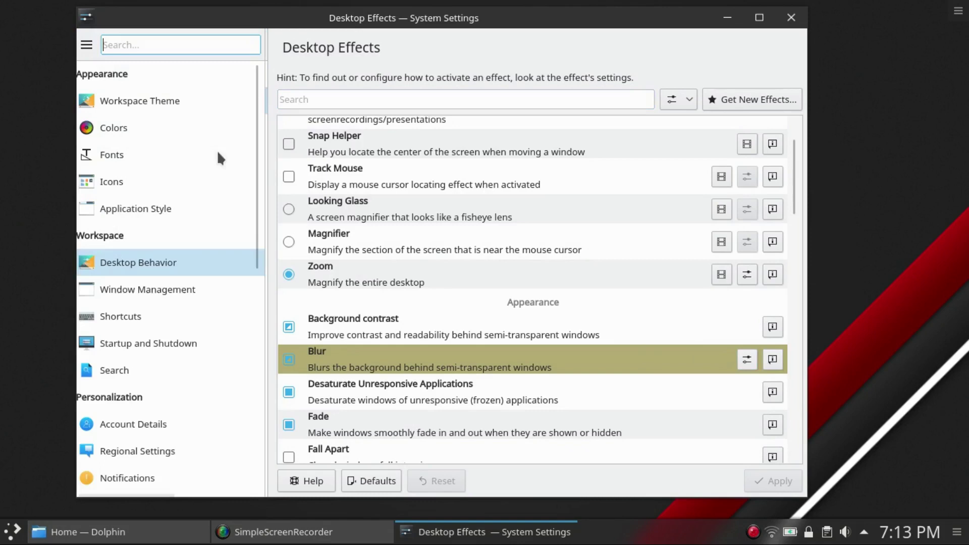
click(112, 208)
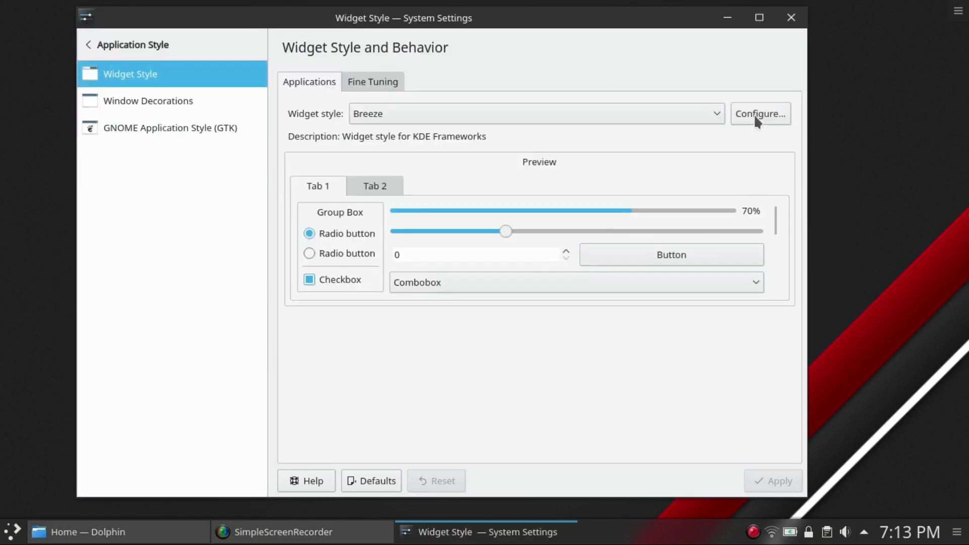
click(756, 115)
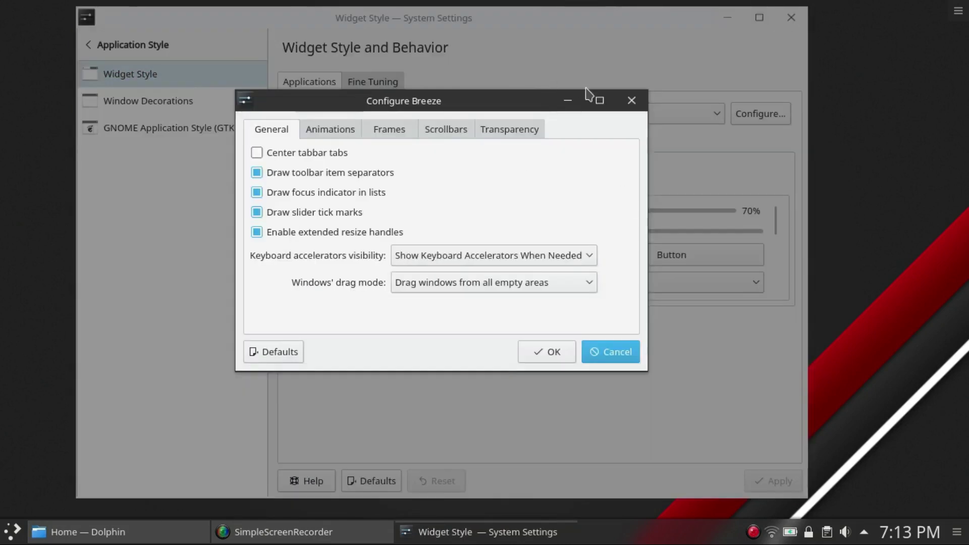
click(513, 132)
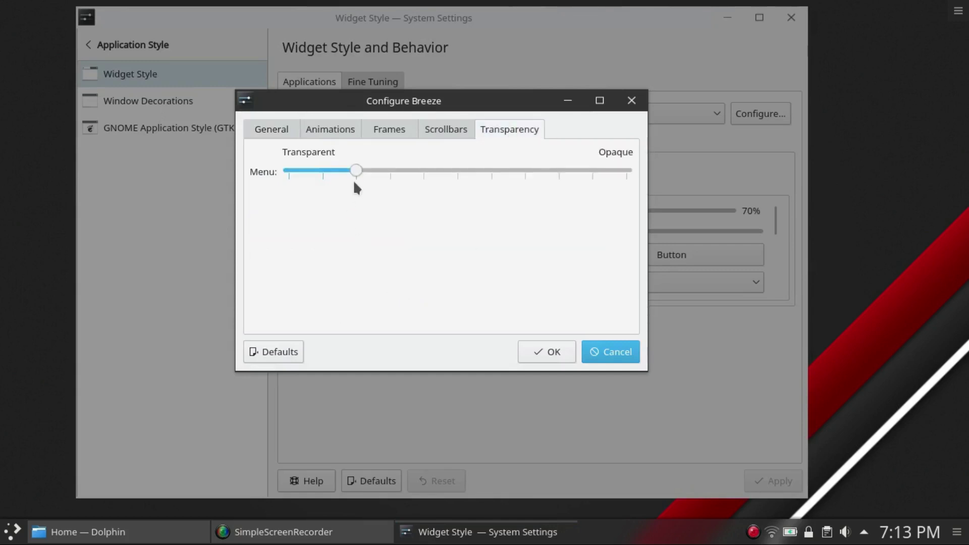
drag(354, 184, 625, 180)
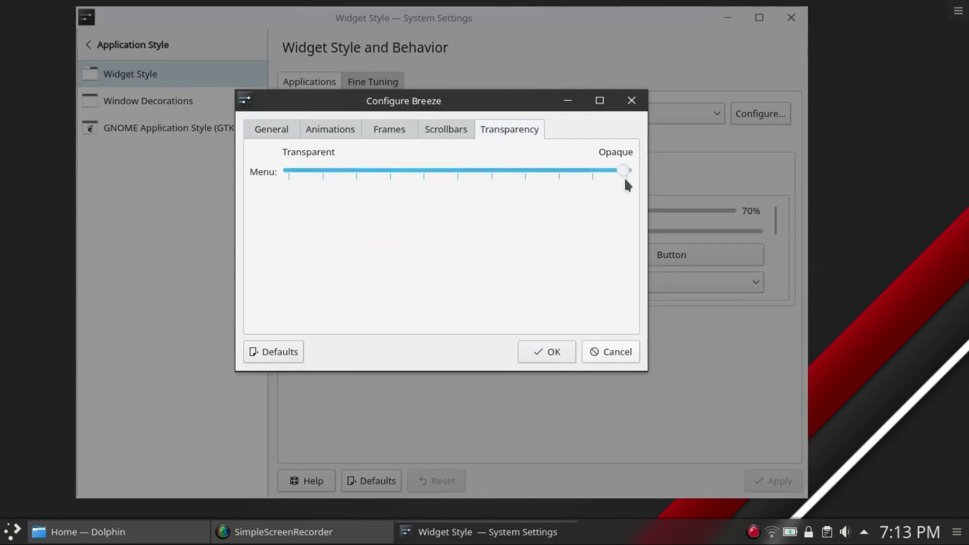
click(549, 352)
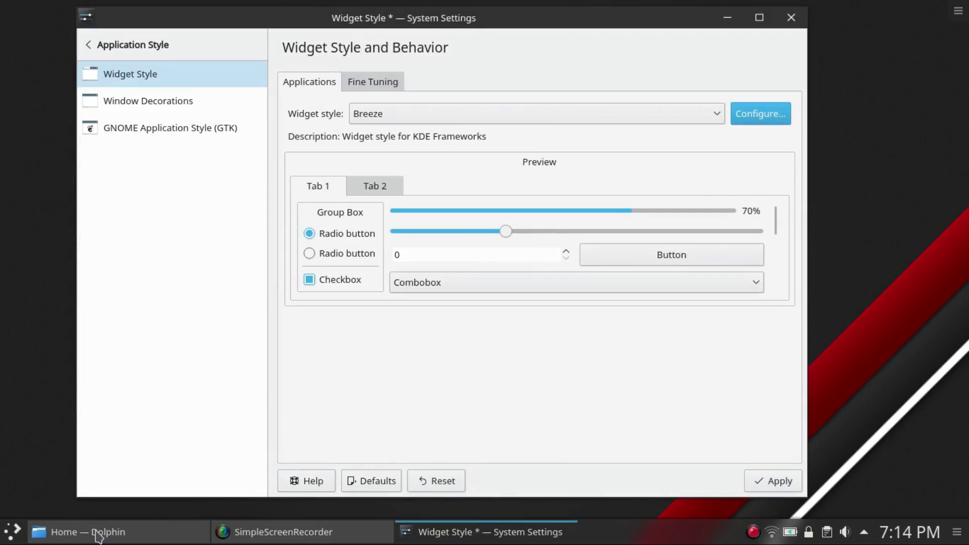
Check the opaque menu style on the Documents folder's context menu in Dolphin, and minimize the file manager.
click(101, 530)
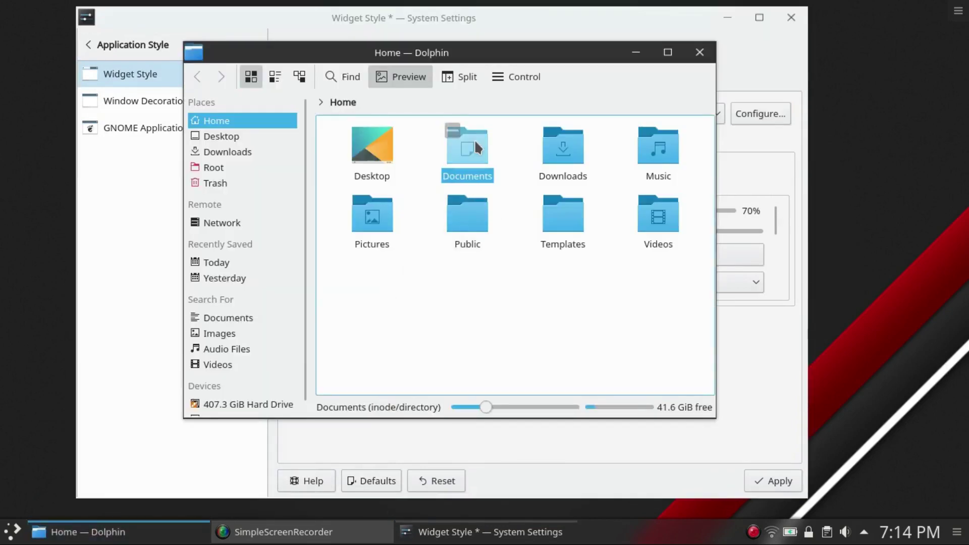
right_click(475, 140)
mouse_move(586, 156)
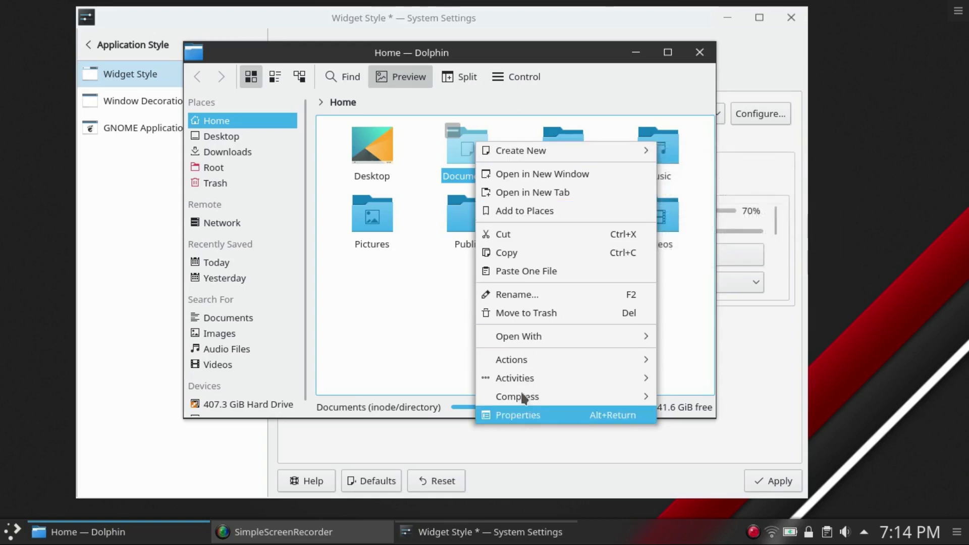
mouse_move(520, 154)
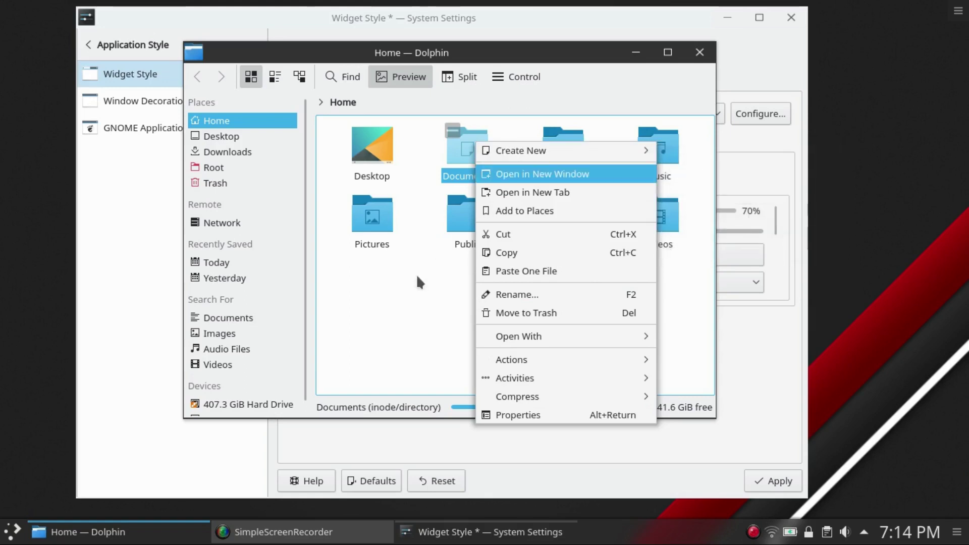
click(403, 285)
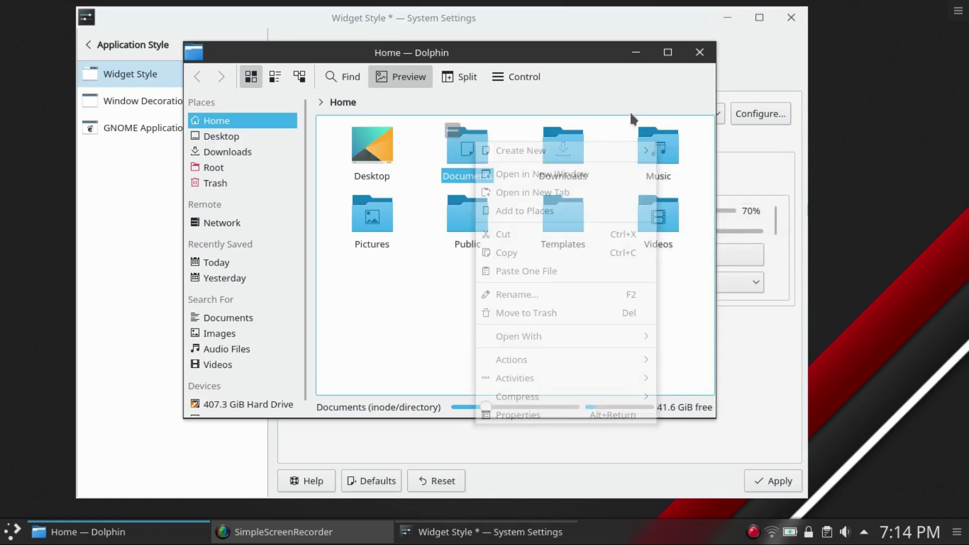
click(633, 54)
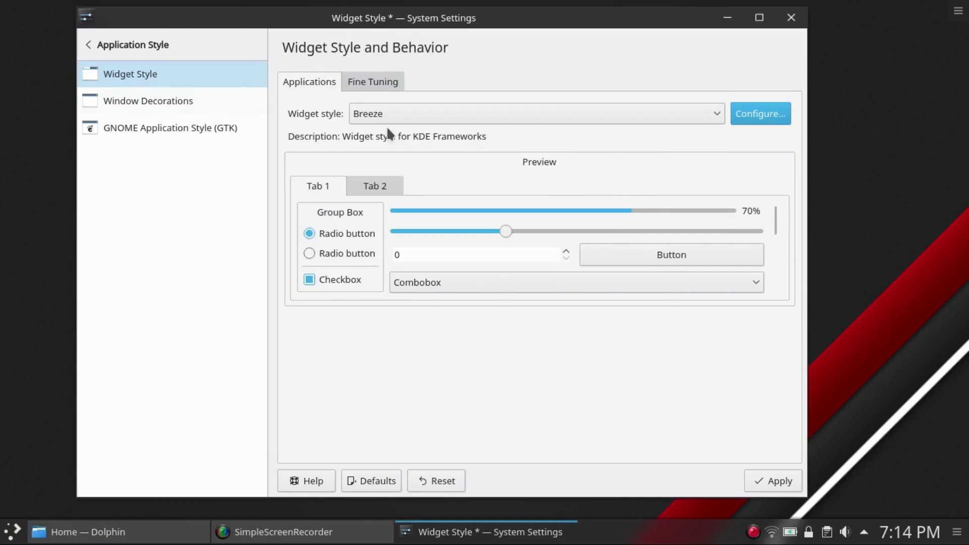
Set the Breeze menu transparency to the third tick from the Transparent end and apply the widget style.
click(750, 112)
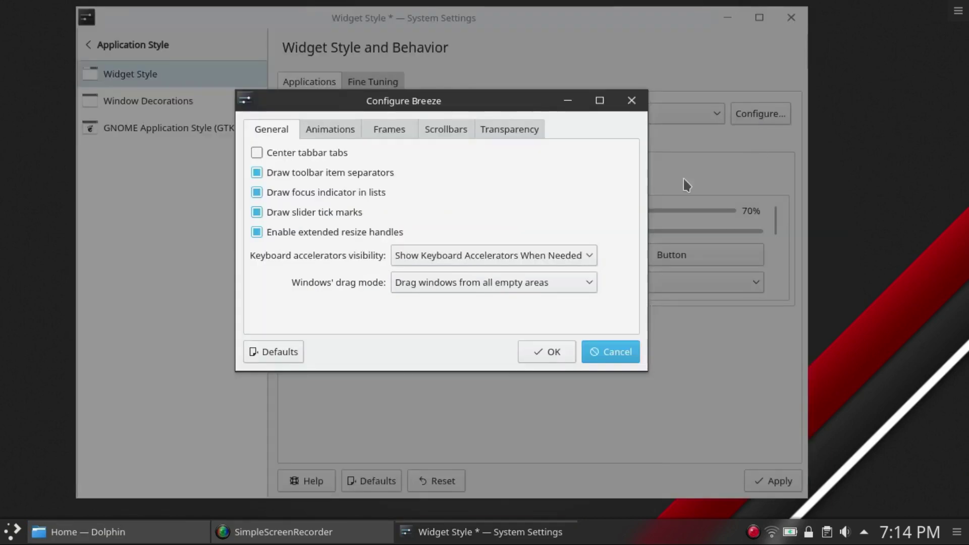
click(521, 130)
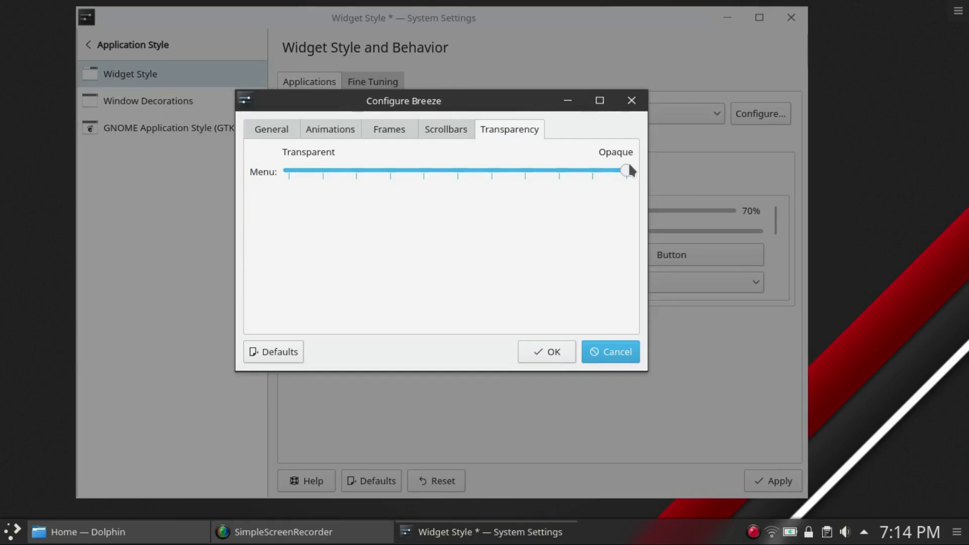
drag(627, 171, 388, 168)
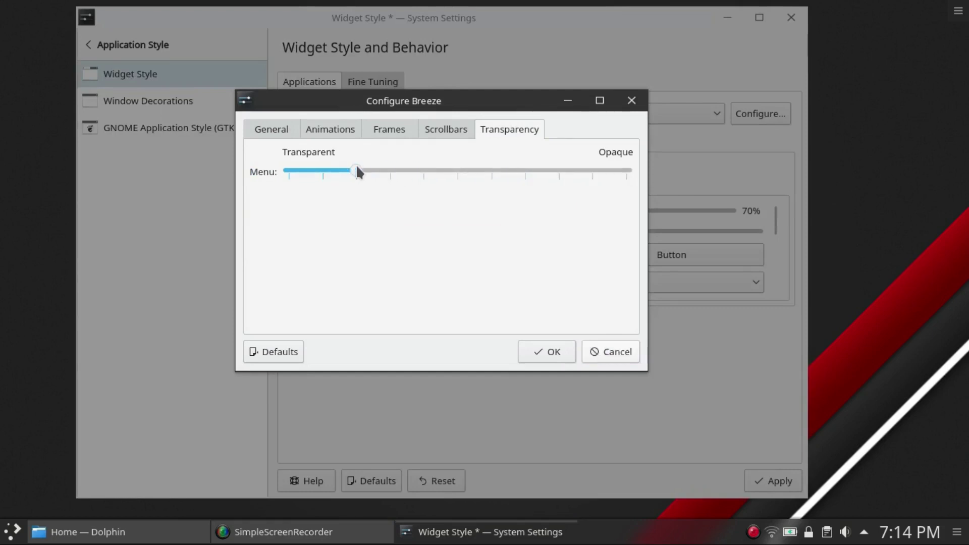
click(541, 350)
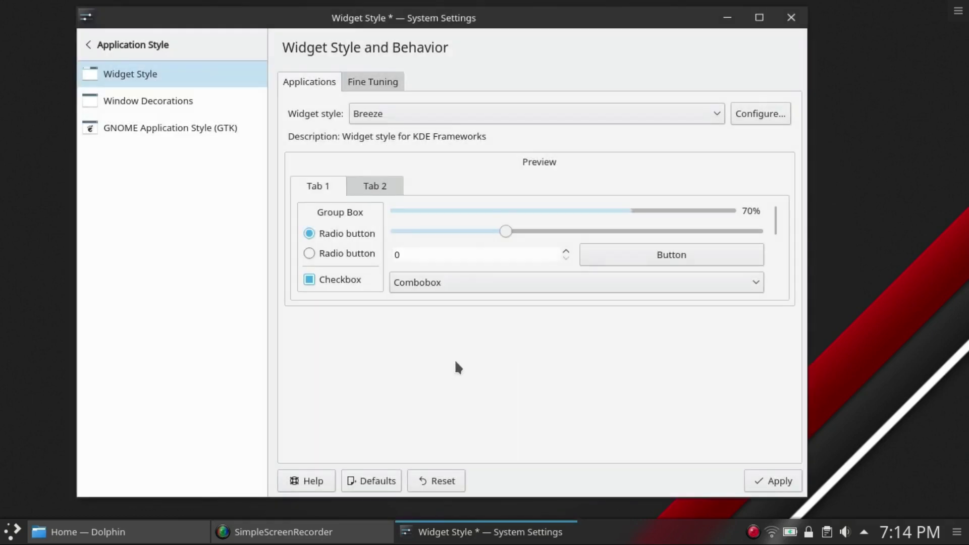
click(770, 479)
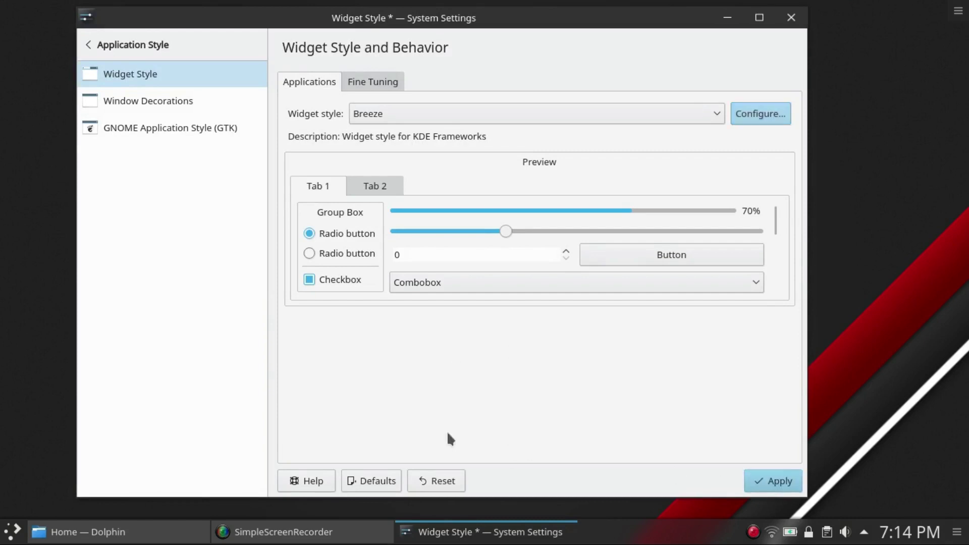
Check the transparent menu style on the Documents folder's context menu in Dolphin, and close the file manager.
click(115, 540)
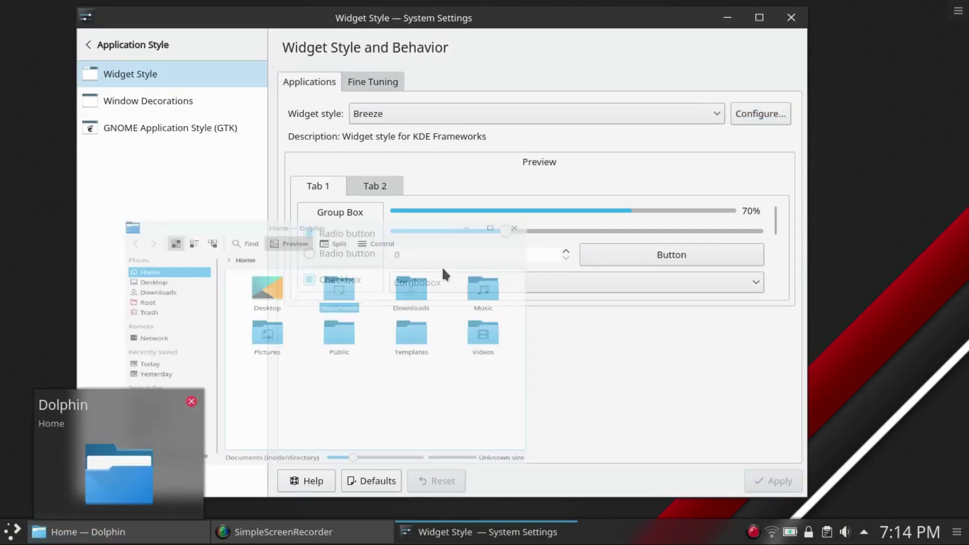
right_click(463, 144)
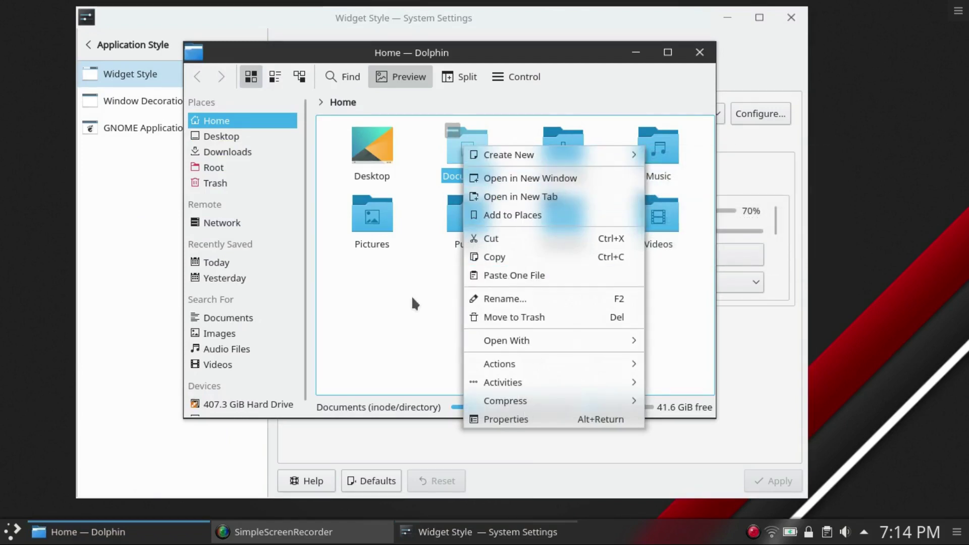
click(469, 145)
right_click(470, 144)
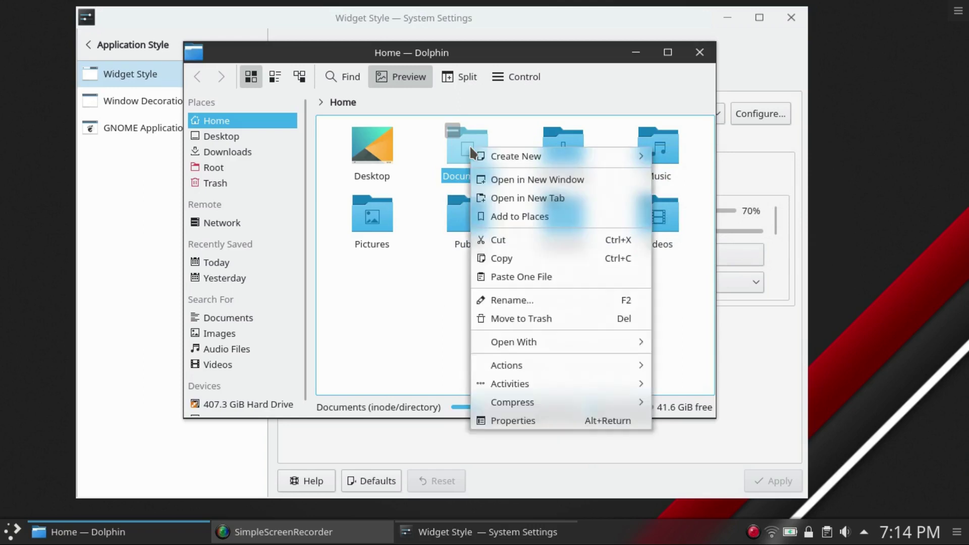
click(470, 144)
click(467, 141)
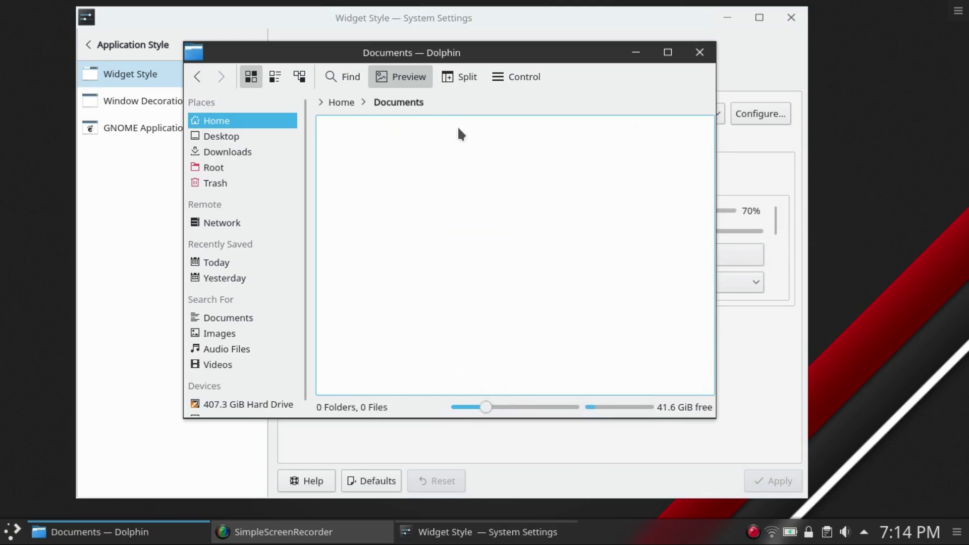
click(341, 103)
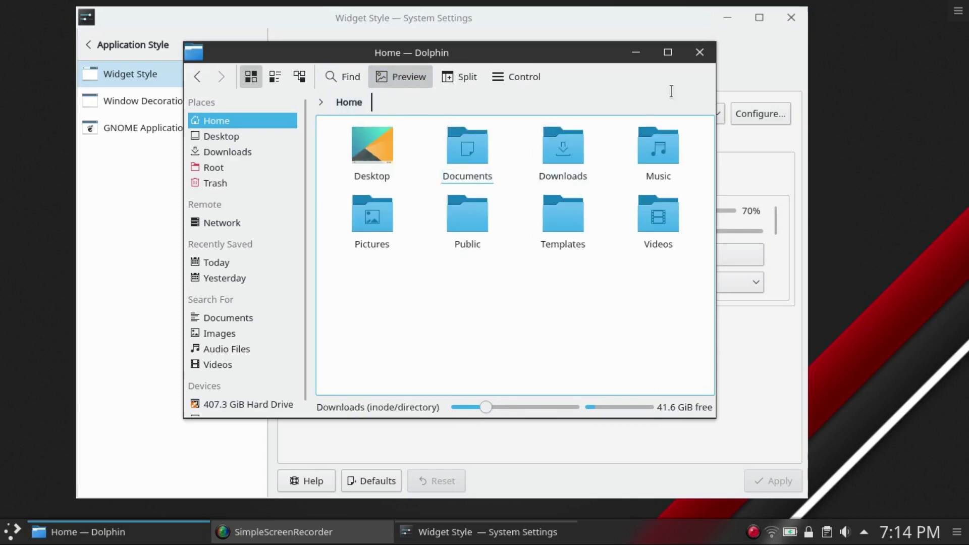
click(704, 56)
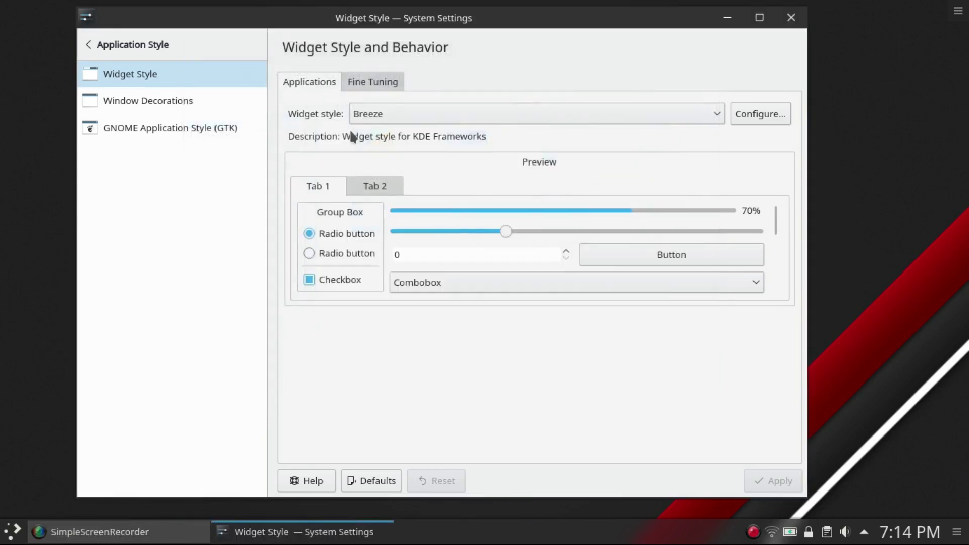
Open the Desktop Theme settings under Workspace Theme and search the downloadable themes for "transparent".
click(94, 50)
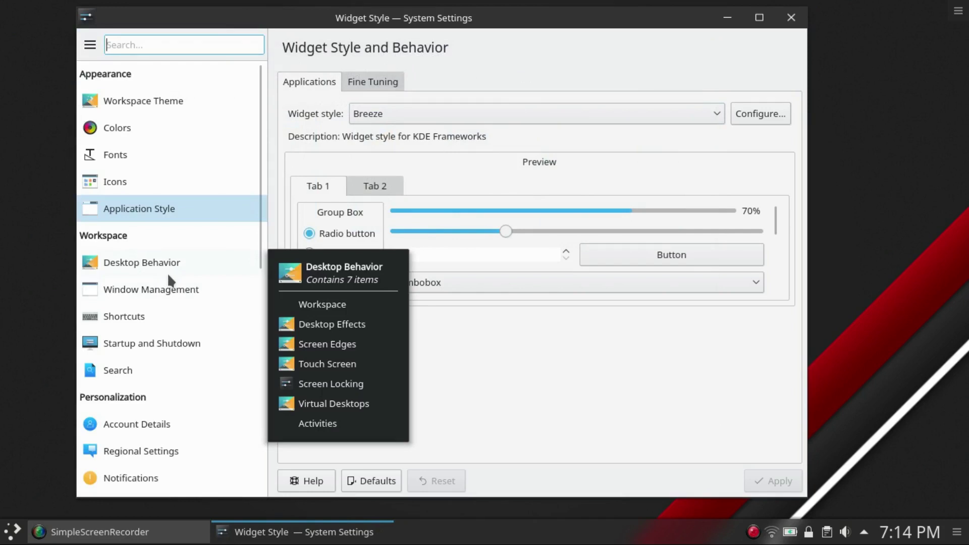
click(136, 100)
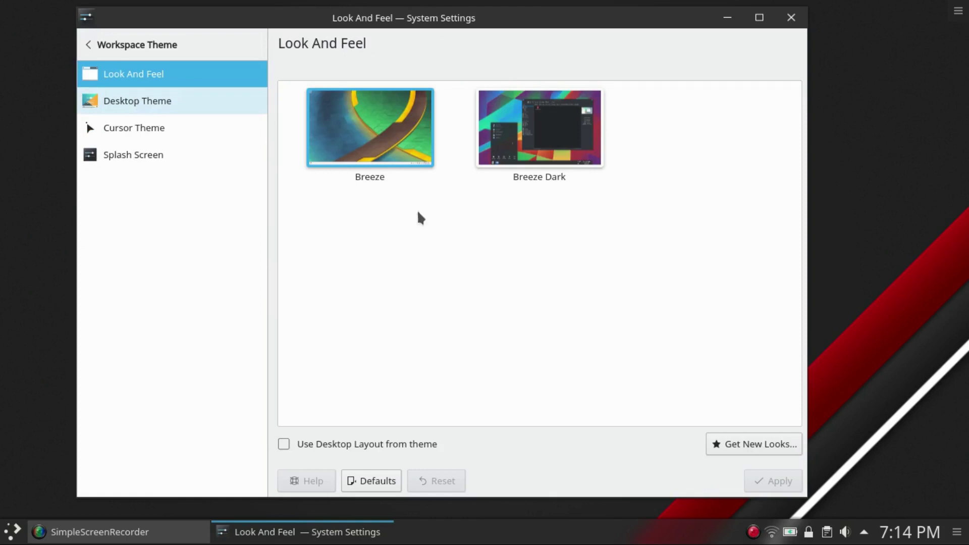
click(131, 99)
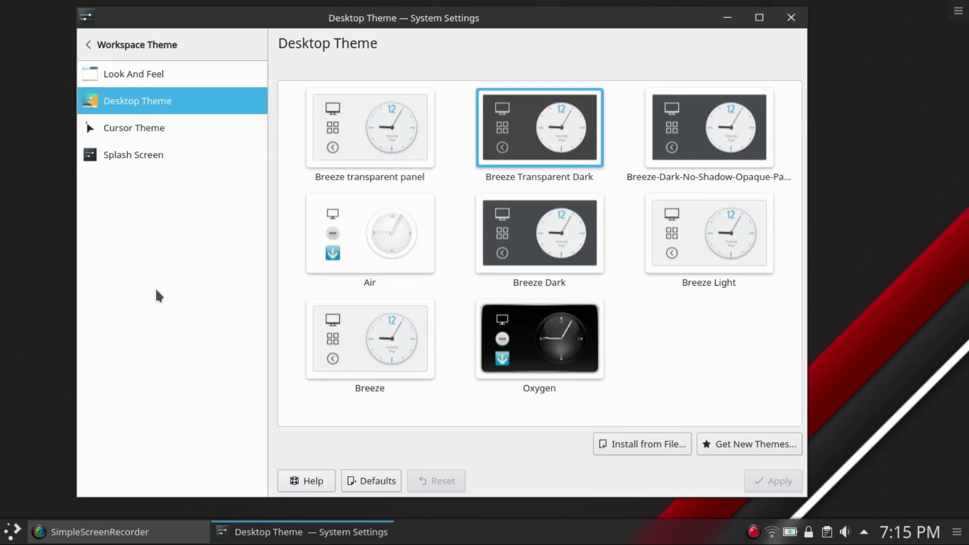
click(765, 438)
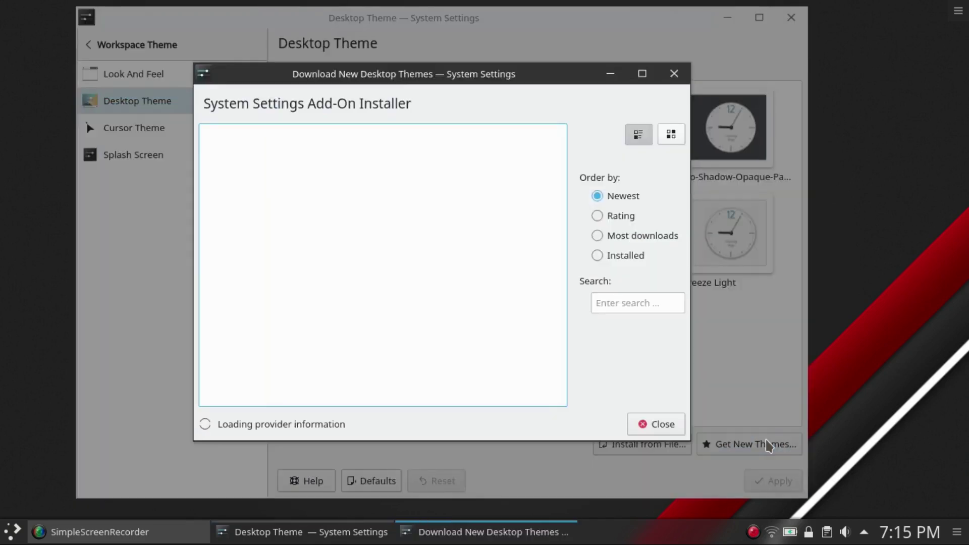
click(631, 302)
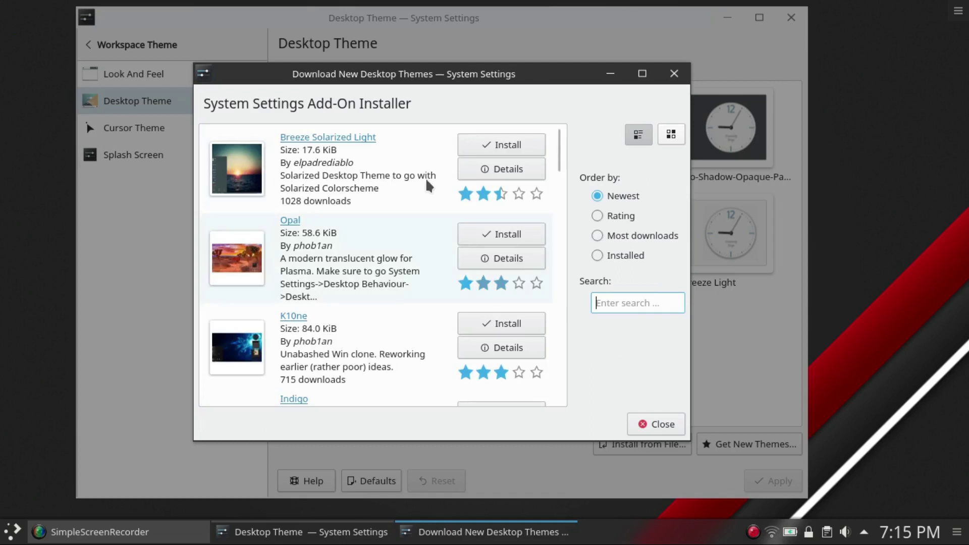
text(transparent)
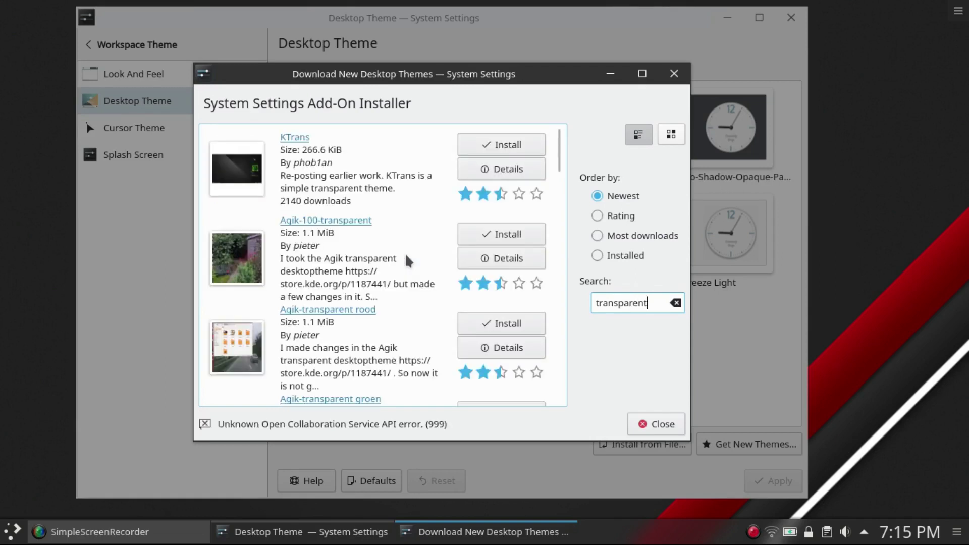
Browse the downloadable desktop themes found for "transparent" down to KArc-Transparent, and close the theme installer.
click(610, 74)
click(476, 536)
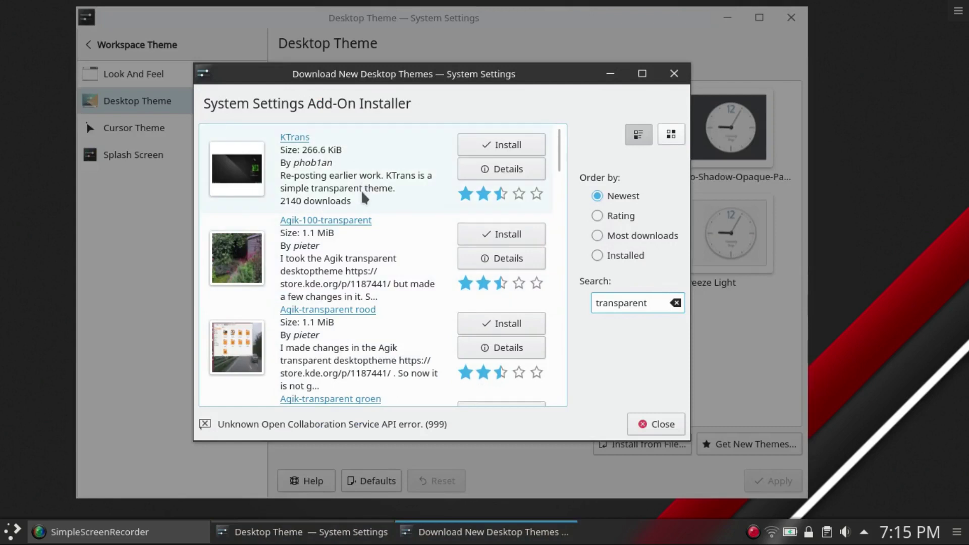
scroll(405, 207, down, 10)
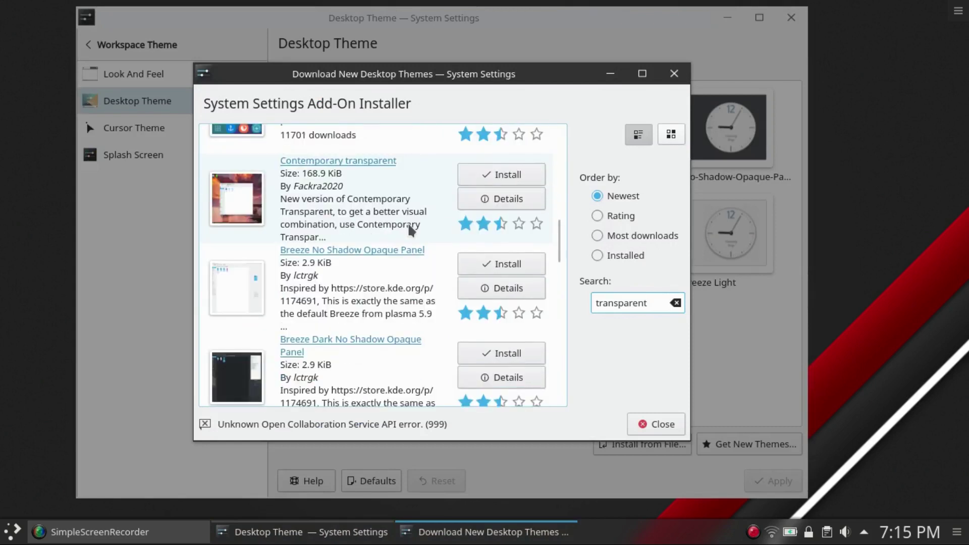
scroll(412, 230, down, 10)
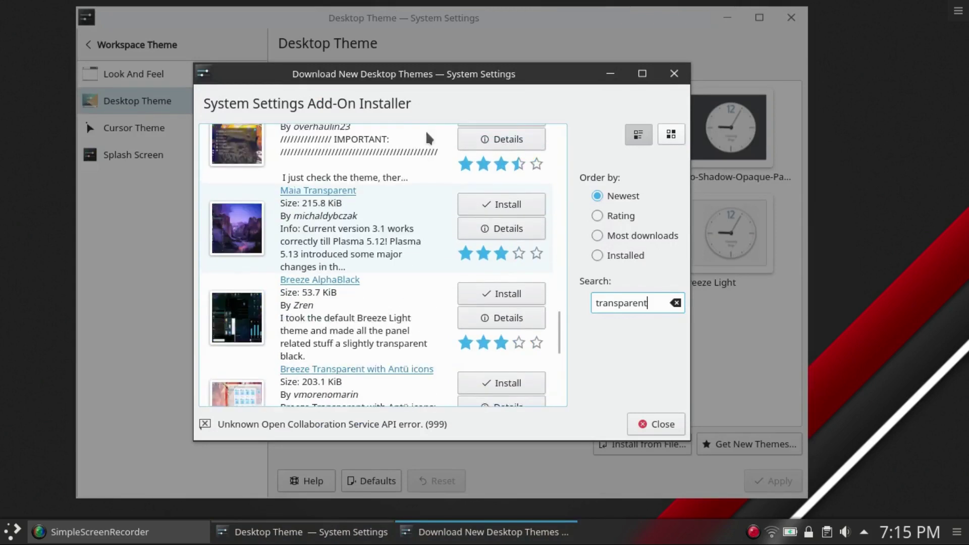
scroll(426, 129, down, 4)
drag(423, 74, 379, 76)
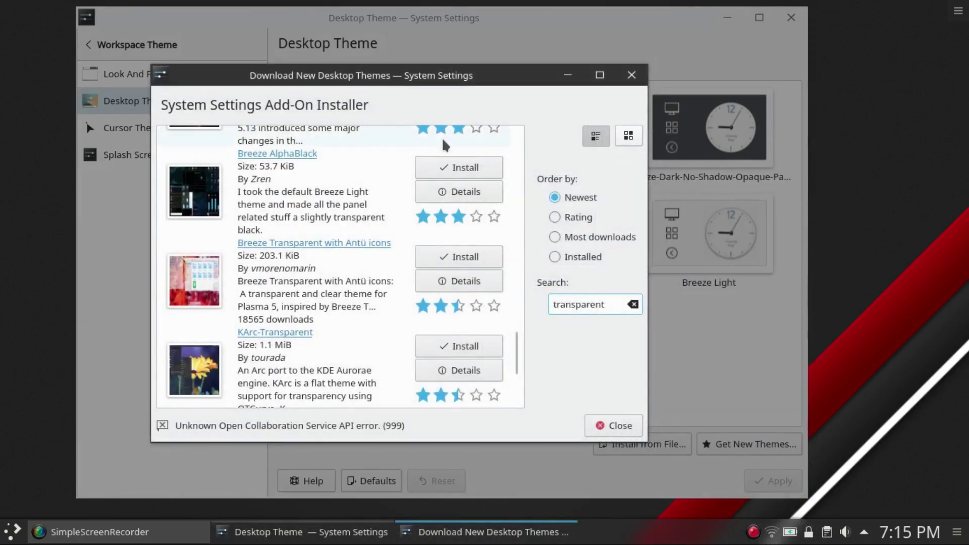
click(568, 75)
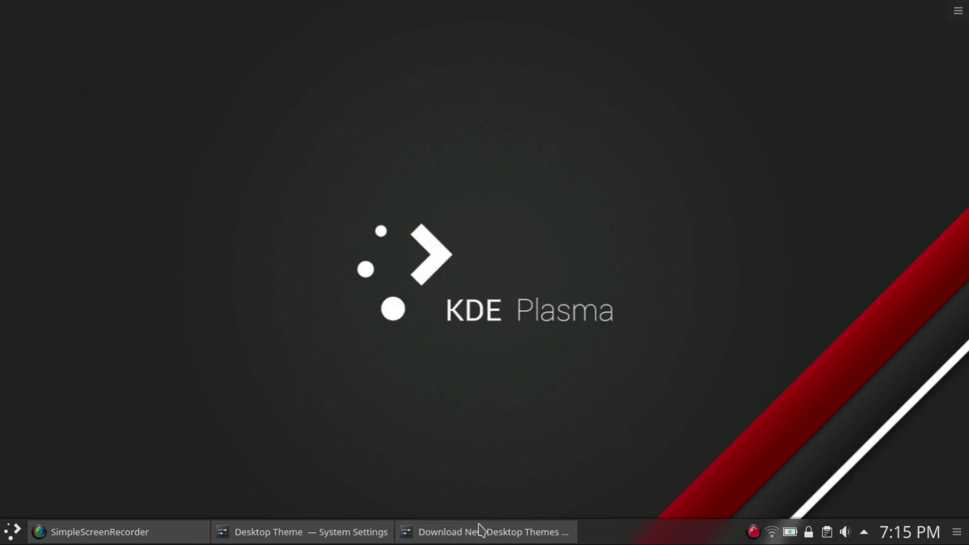
click(481, 531)
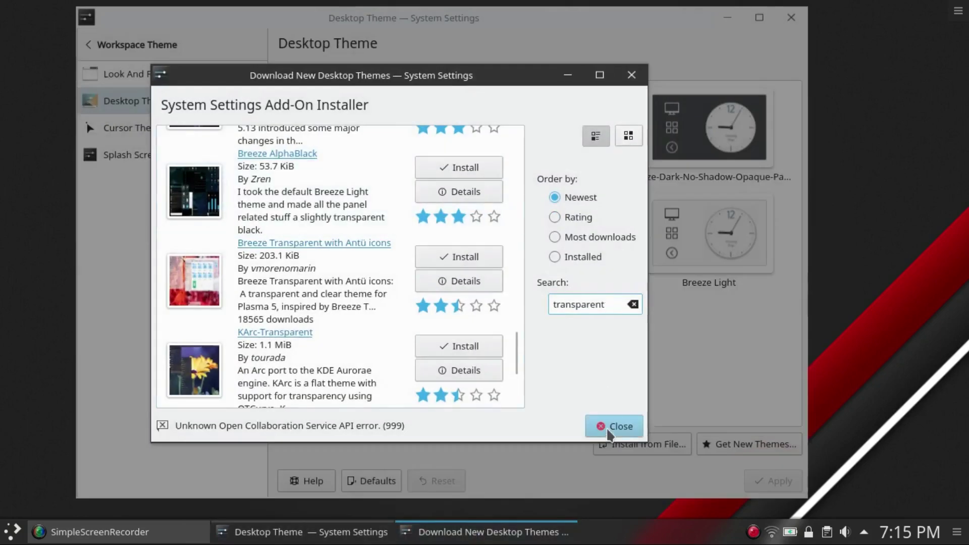
click(610, 427)
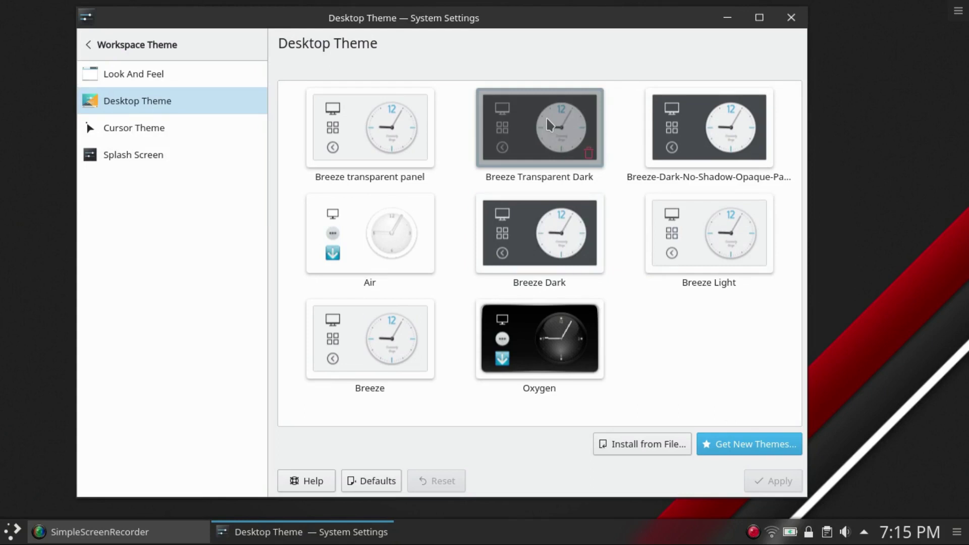
Choose Breeze Transparent Dark as the desktop theme.
click(540, 145)
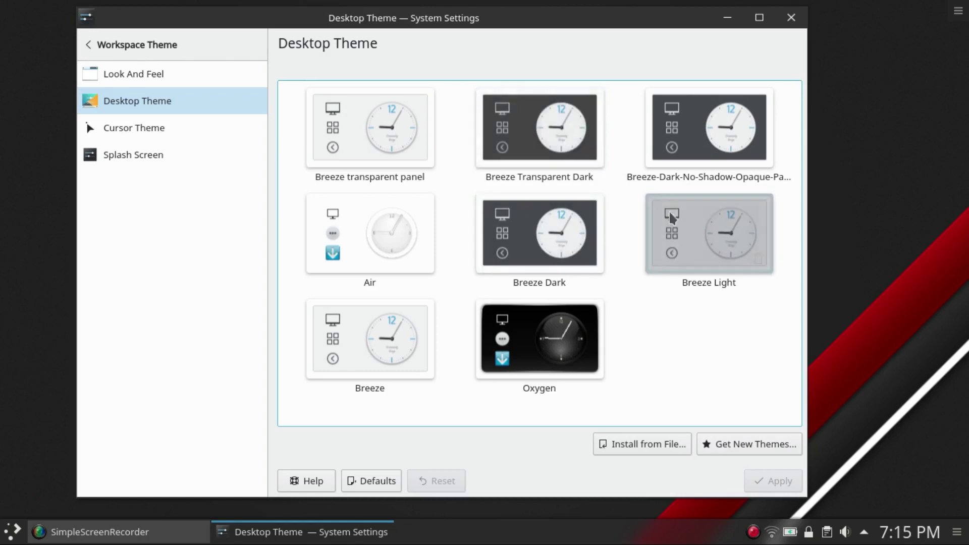
click(654, 150)
click(538, 143)
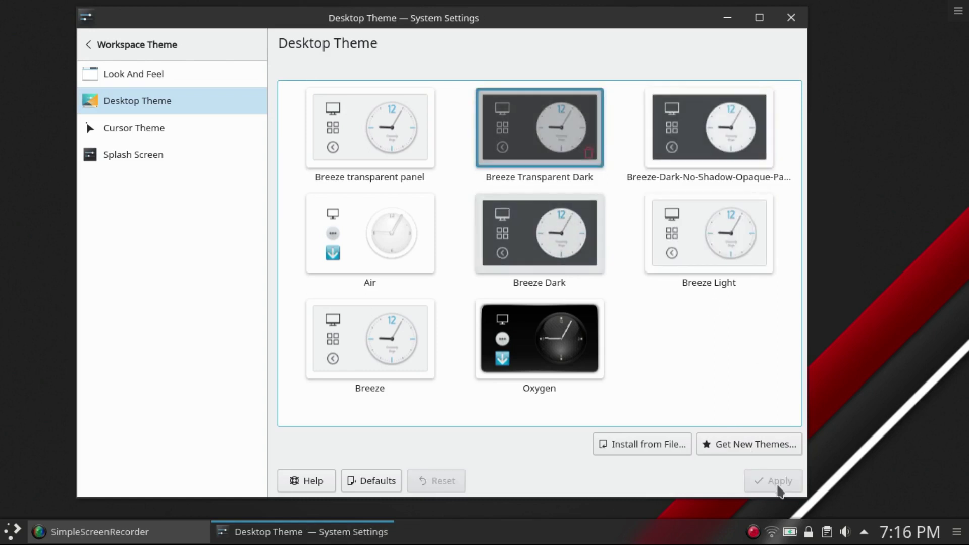
click(692, 145)
click(506, 123)
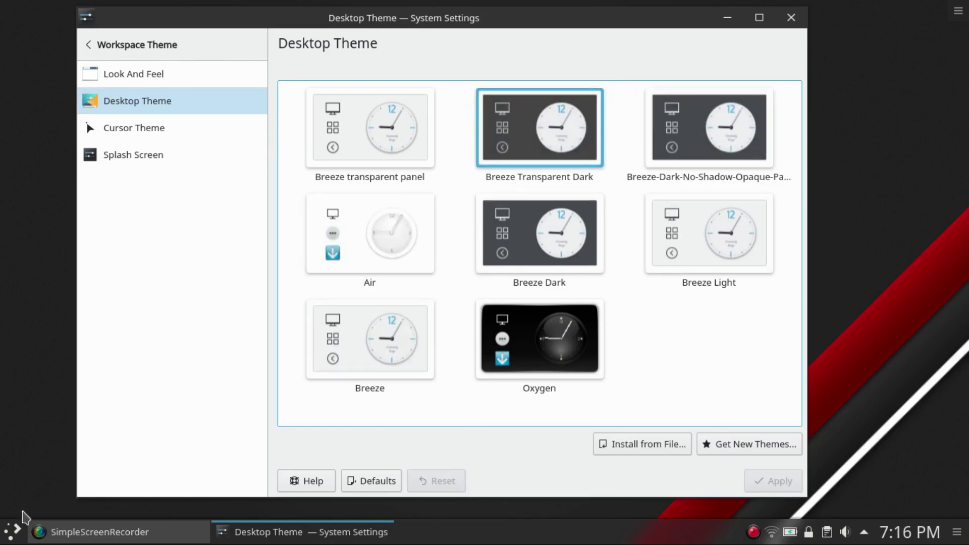
Check the transparent theme on the full-screen application launcher over the settings window, close the launcher and minimize System Settings.
click(17, 538)
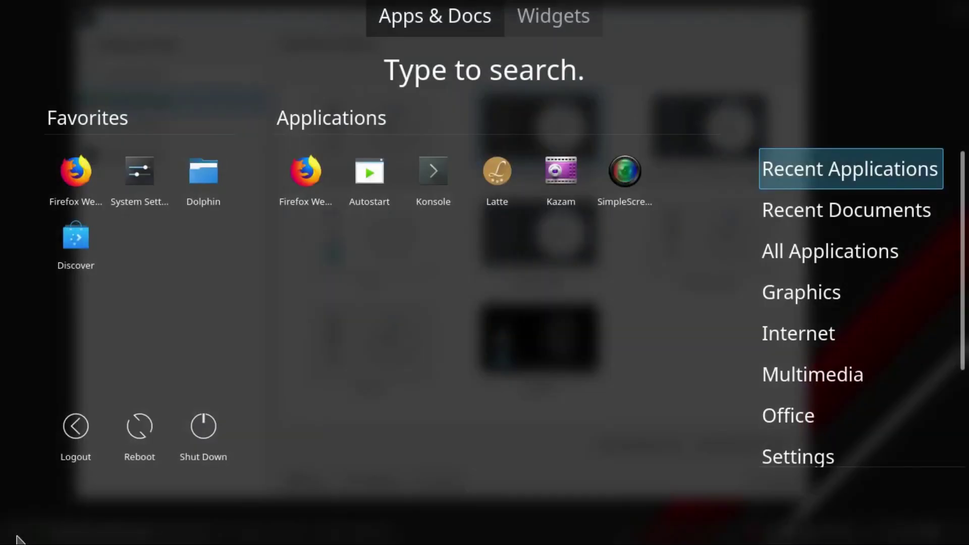
click(17, 539)
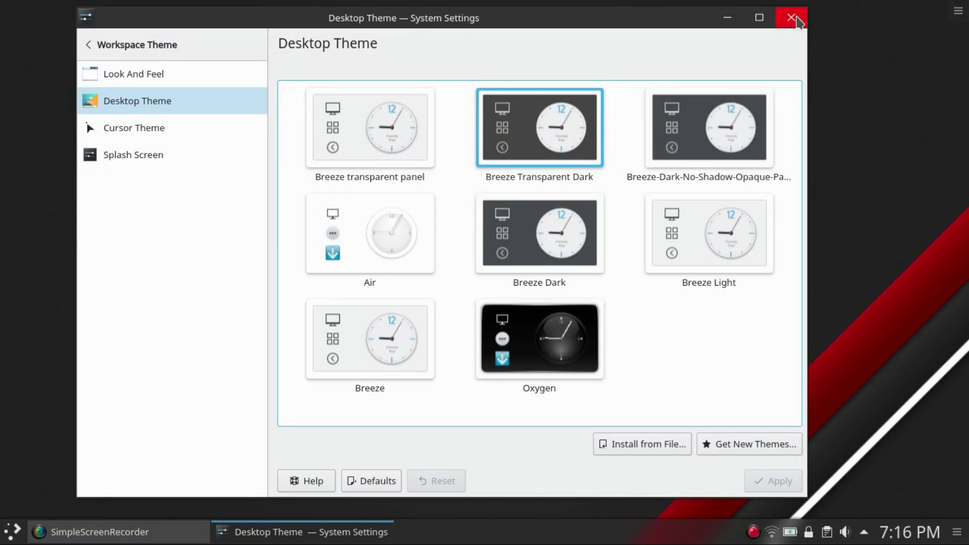
click(728, 17)
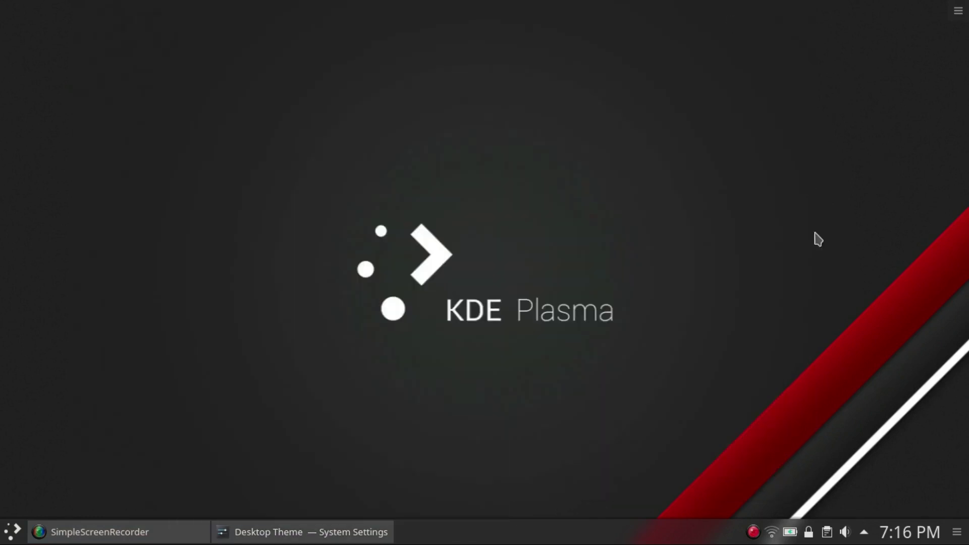
Check the transparency of the desktop's context menu and of the application launcher over the empty desktop.
right_click(439, 277)
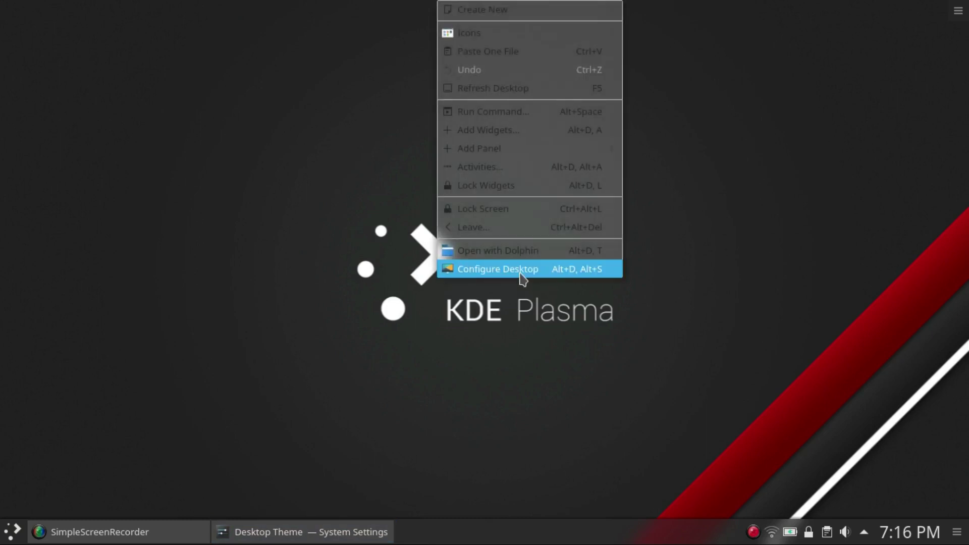
click(349, 119)
right_click(512, 77)
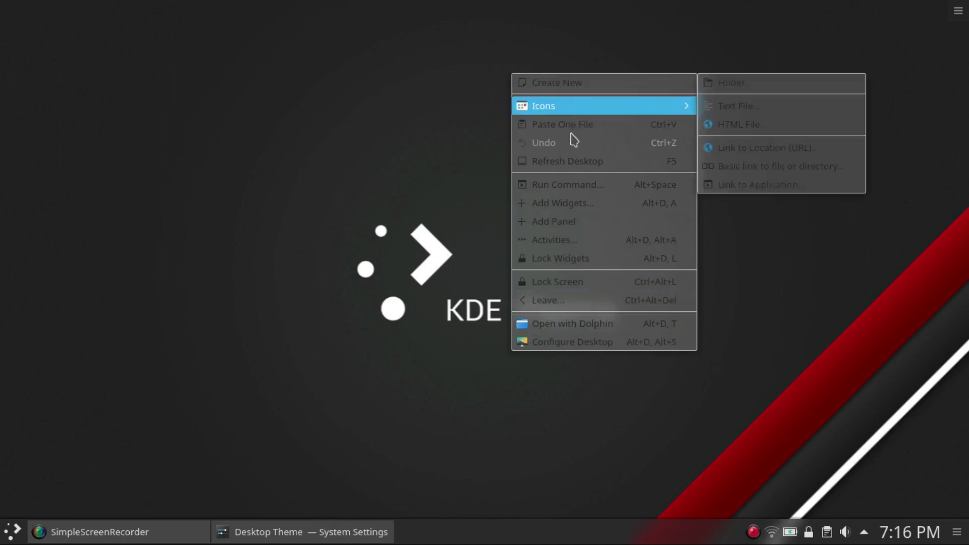
click(464, 128)
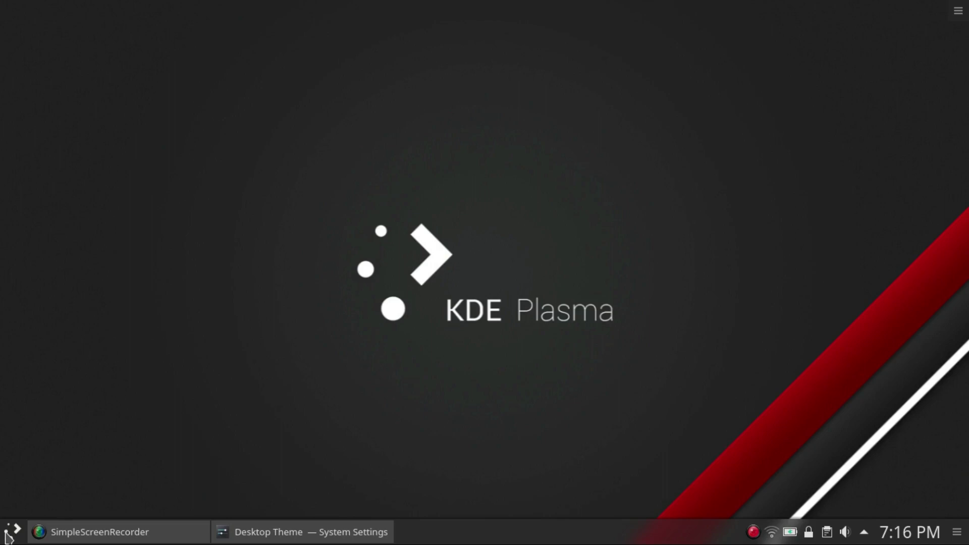
click(8, 537)
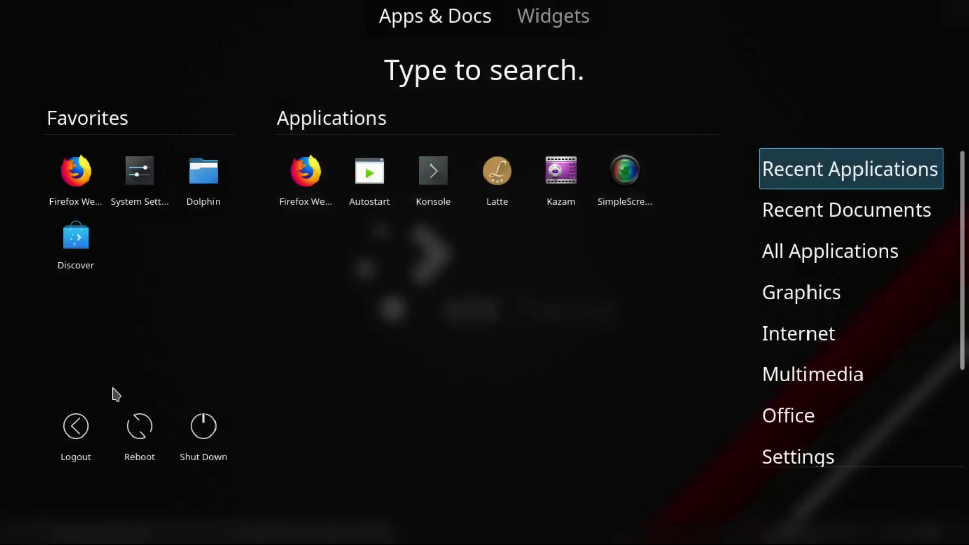
click(158, 222)
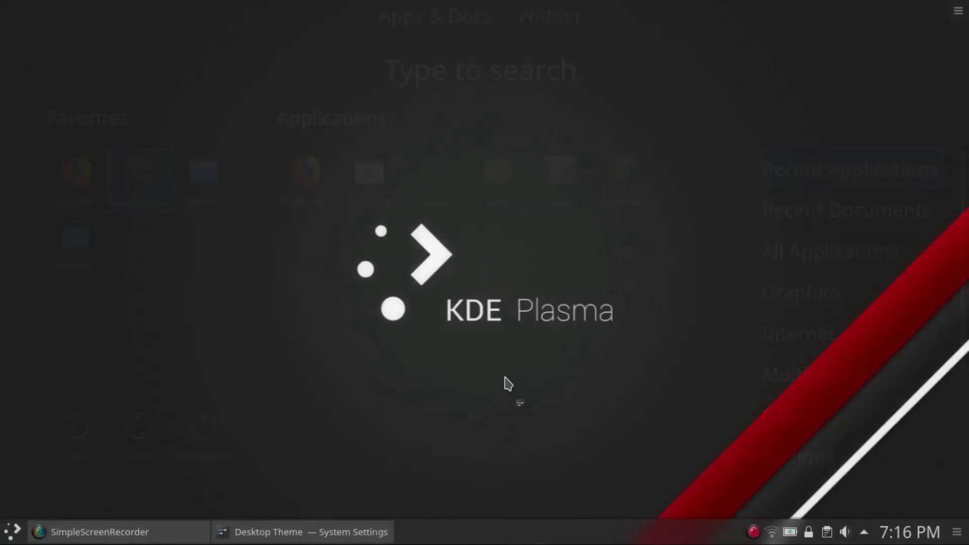
Restore System Settings and open the Desktop Effects settings under Desktop Behavior.
click(320, 531)
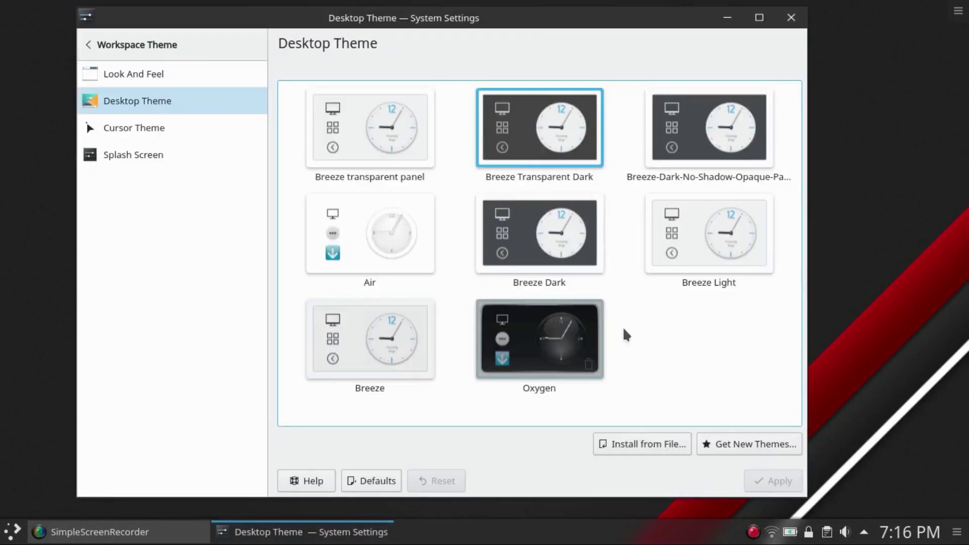
click(104, 48)
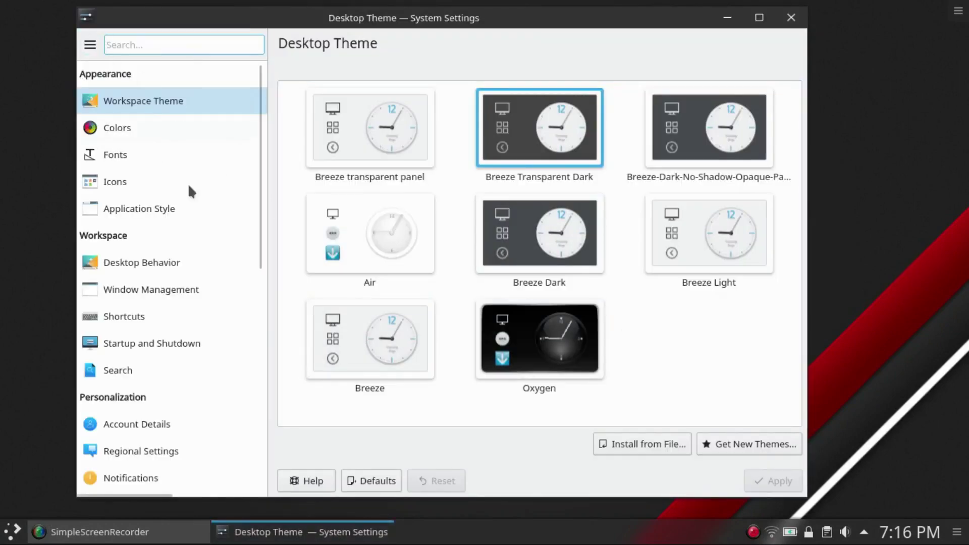
click(135, 264)
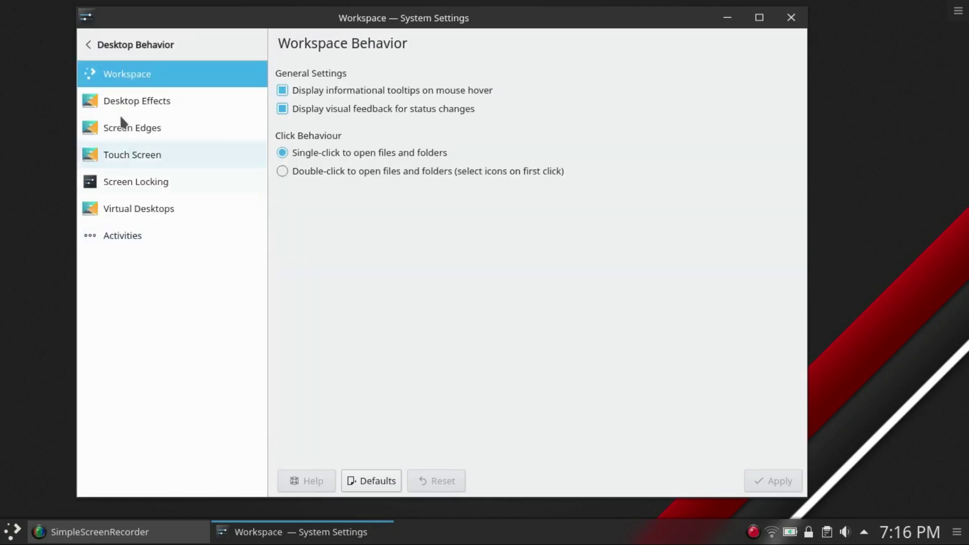
click(117, 100)
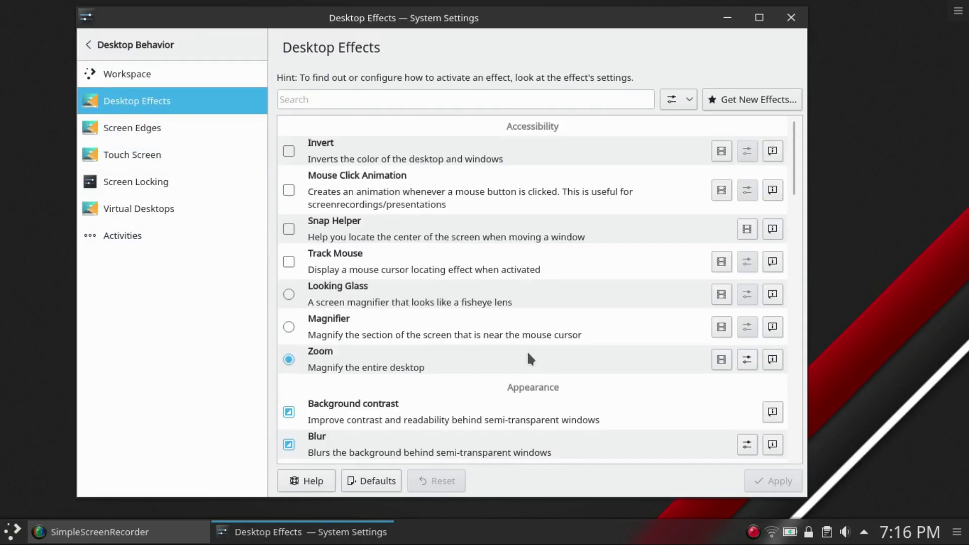
Set the Blur effect's blur strength to the sixth tick and noise strength to the fourth tick from Light, and apply.
click(753, 445)
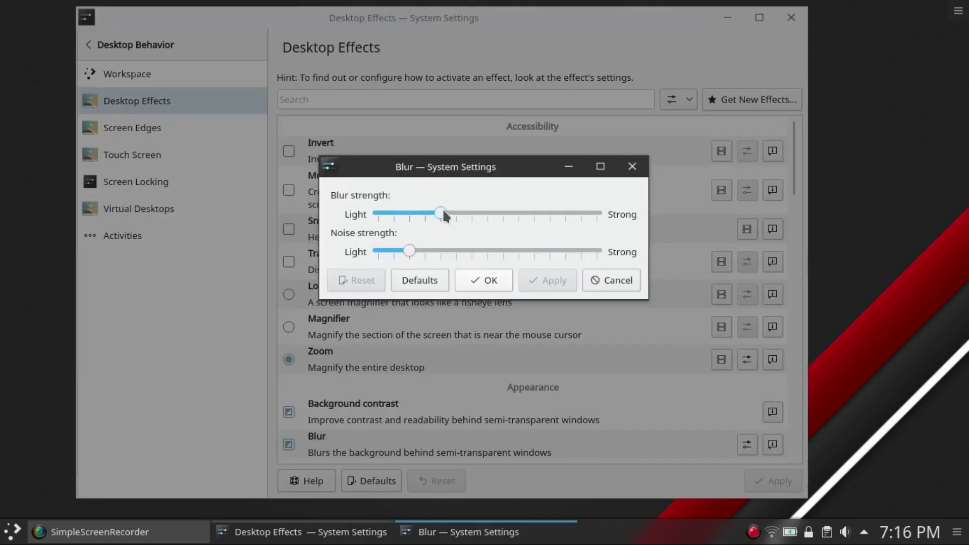
drag(439, 209, 458, 208)
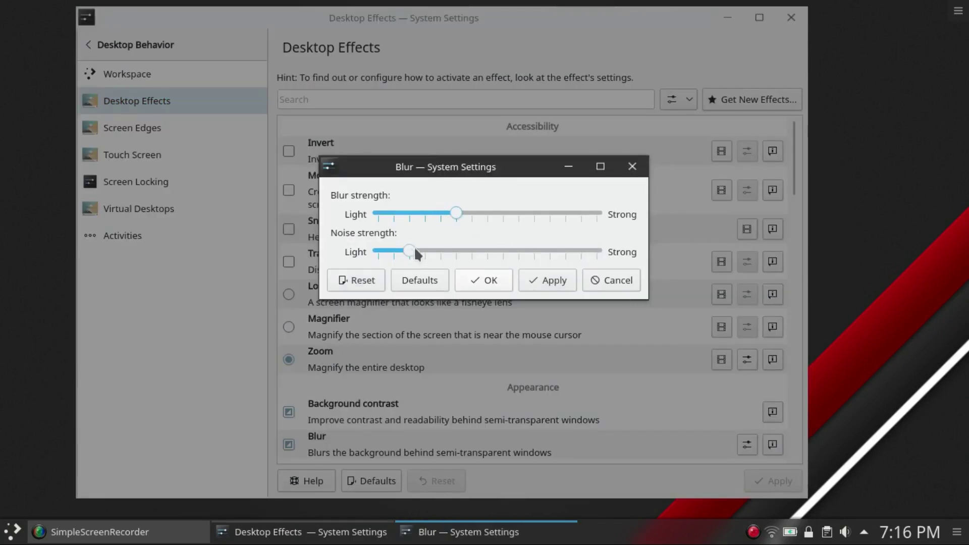
drag(415, 249, 429, 247)
click(559, 281)
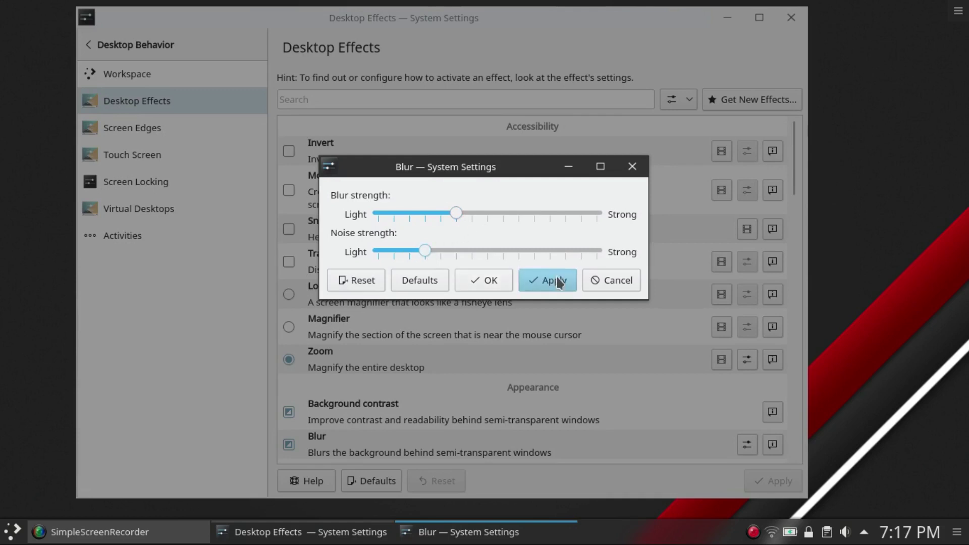
click(484, 286)
Minimize System Settings, open the desktop's wallpaper settings, and bring up the downloader for new wallpapers clear of the settings window.
click(728, 18)
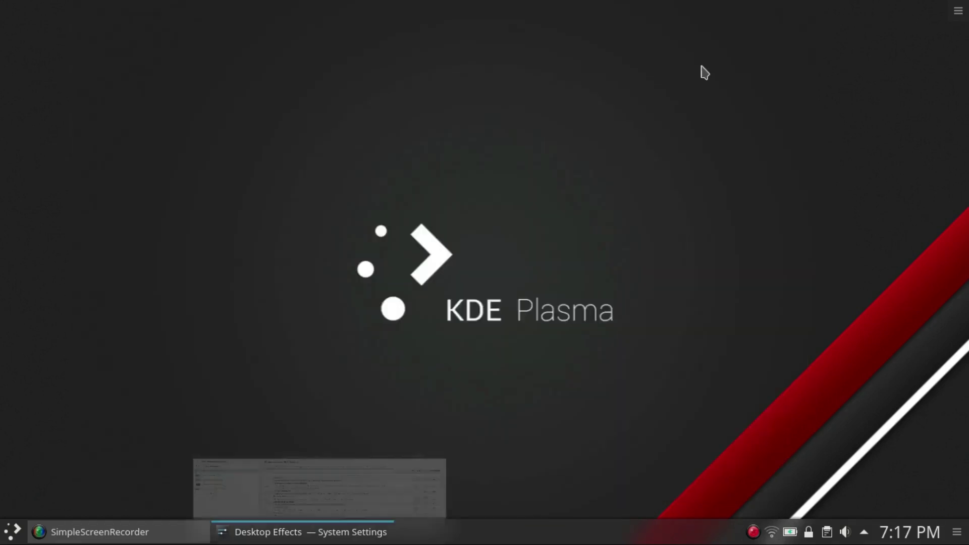
right_click(486, 102)
click(560, 367)
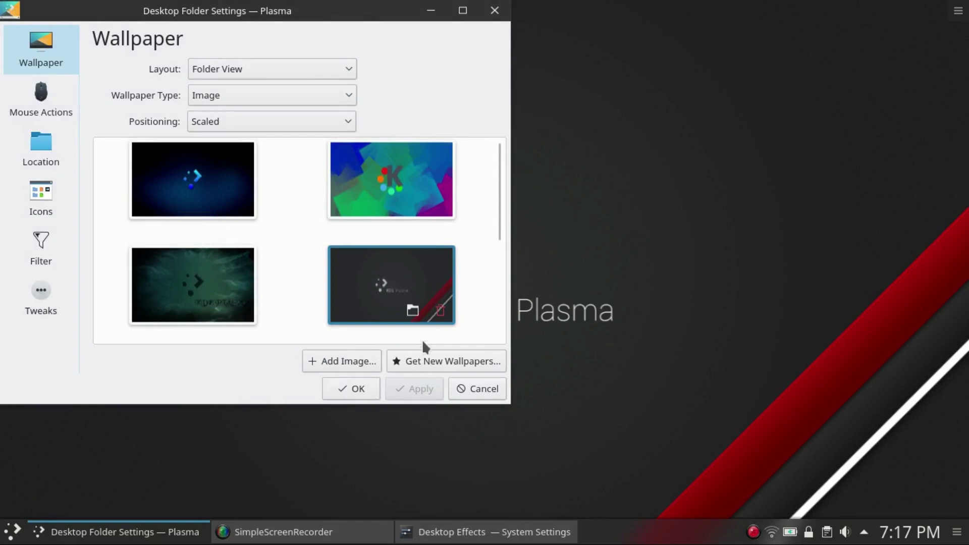
click(460, 368)
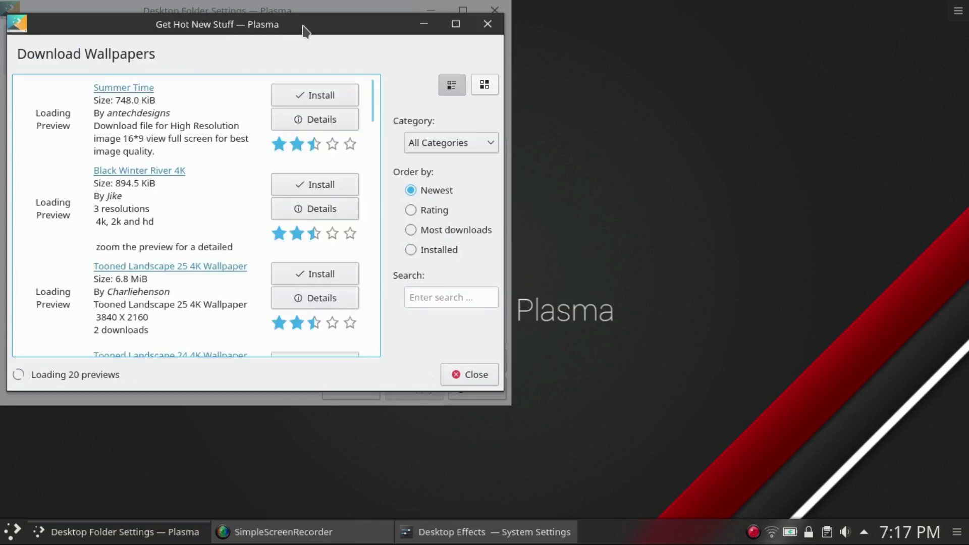
drag(304, 31, 576, 74)
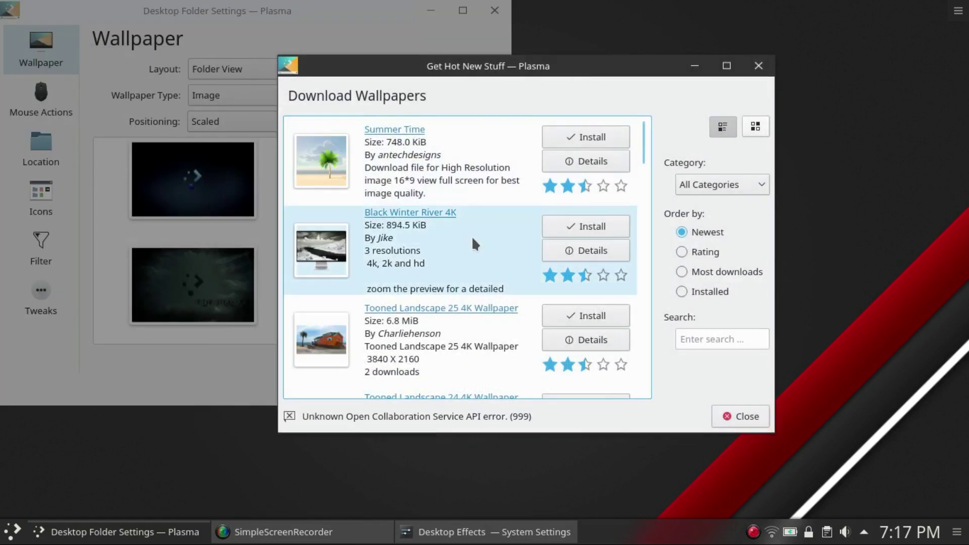
Browse the downloadable wallpapers in the Newest and Installed listings.
scroll(473, 244, down, 1)
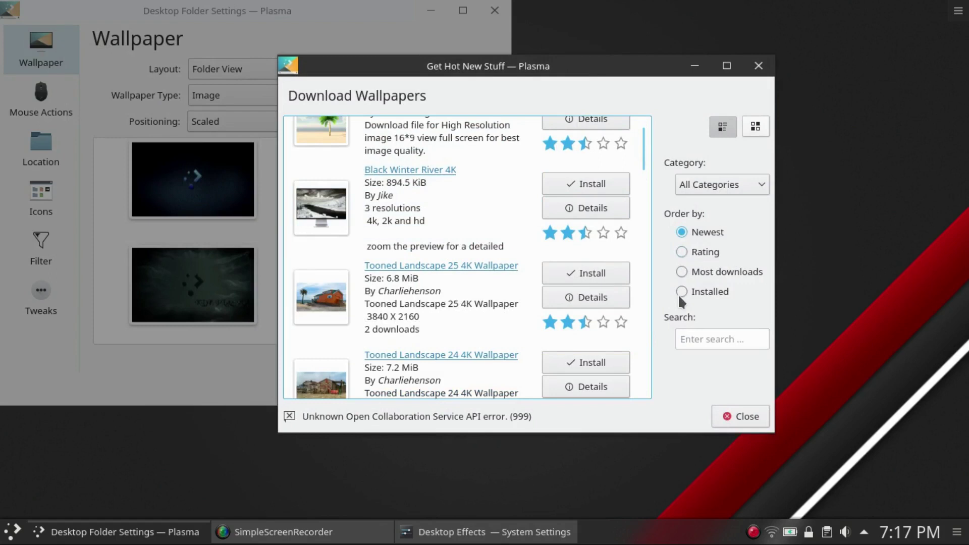
click(682, 292)
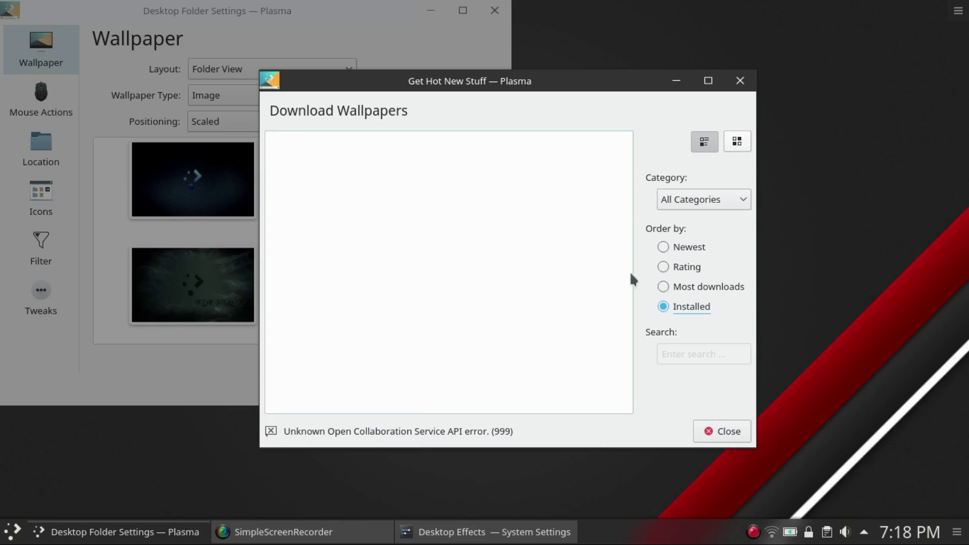
click(663, 247)
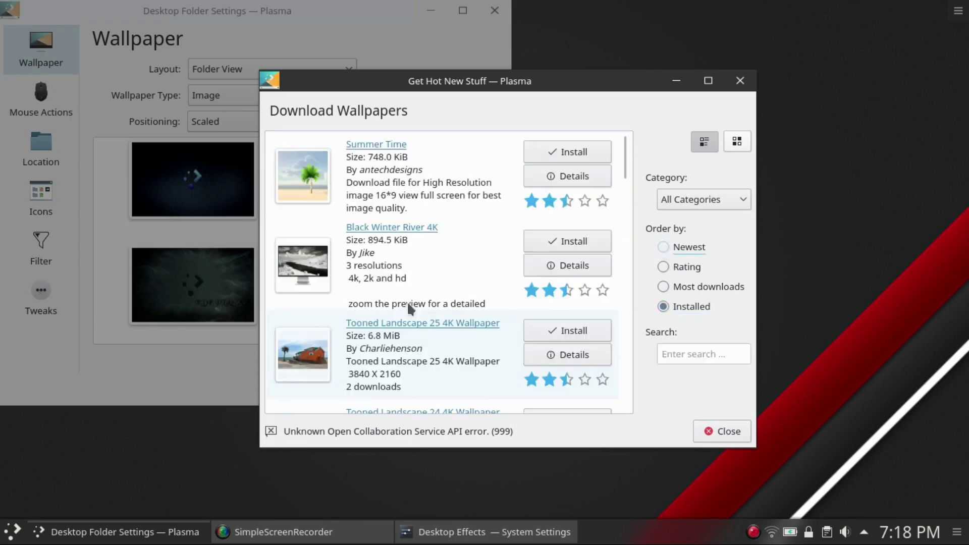
scroll(442, 242, down, 10)
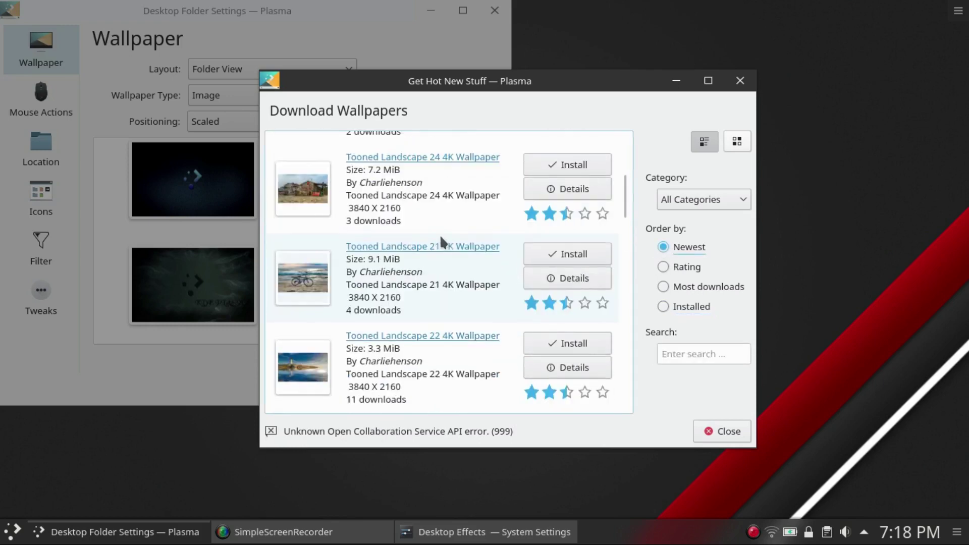
scroll(440, 234, down, 15)
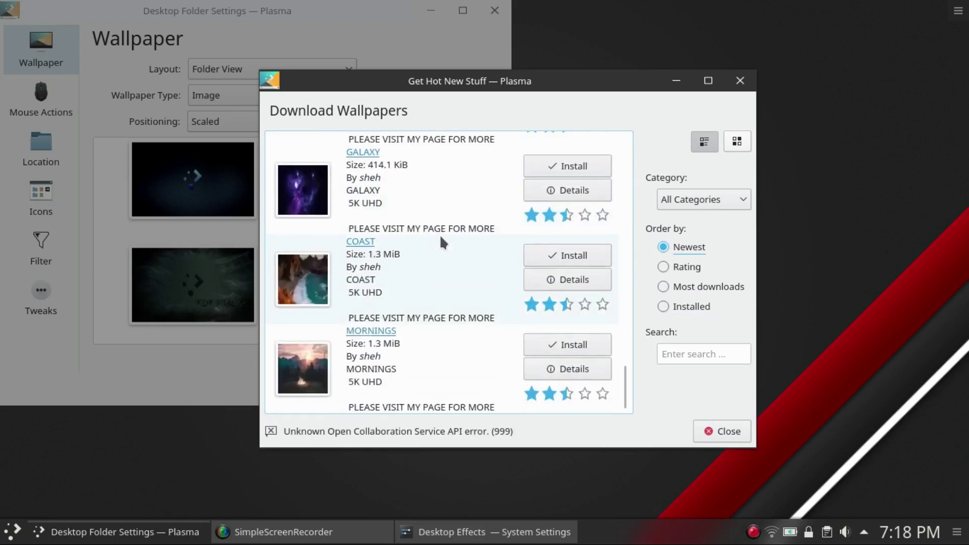
click(665, 305)
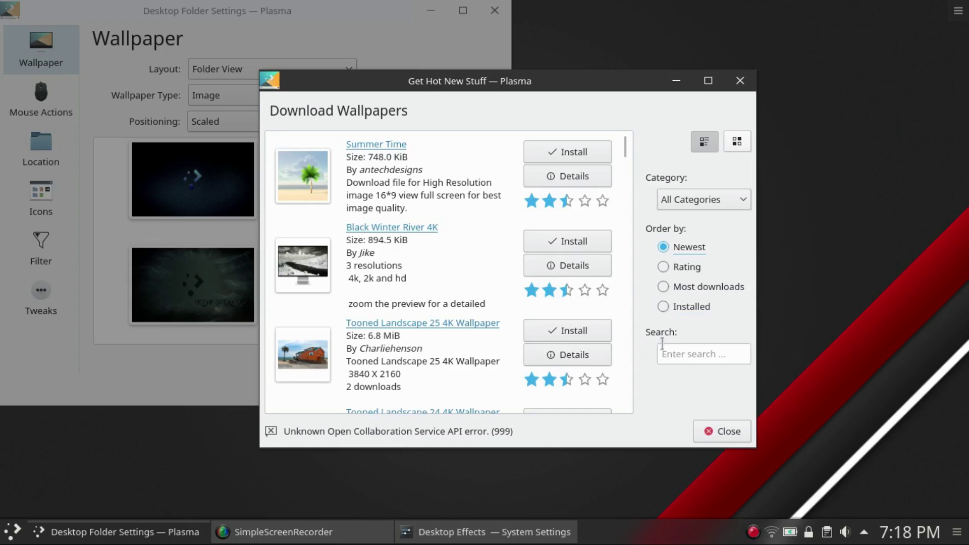
Search the downloadable wallpapers for "antechdesign".
click(682, 352)
text(a)
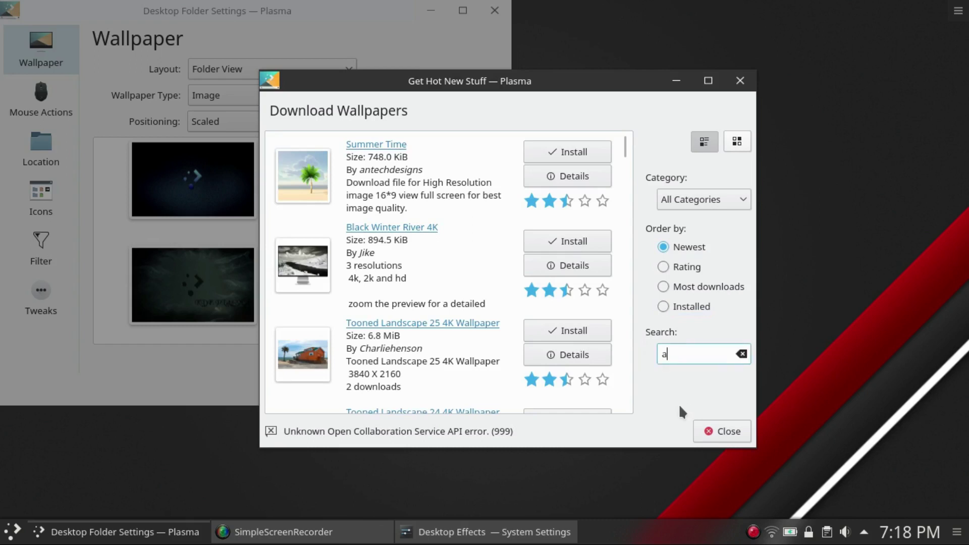
text(ntechdes)
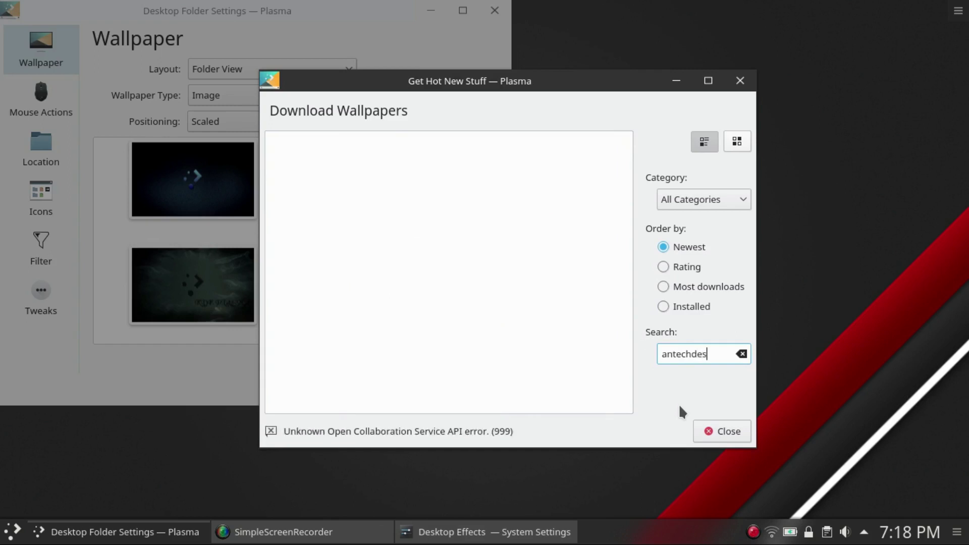
text(ign)
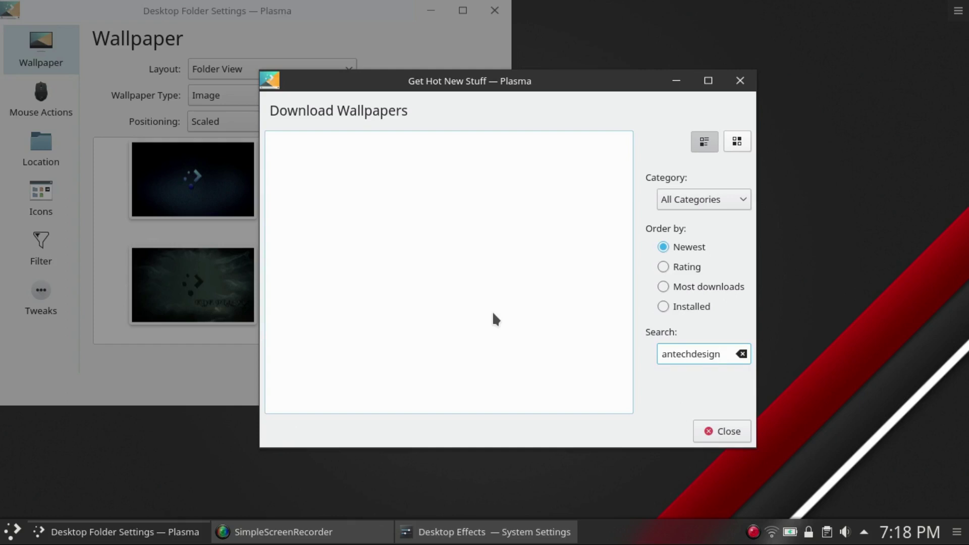
Check the network connections, return to the wallpaper search, and close the wallpaper downloader.
click(771, 535)
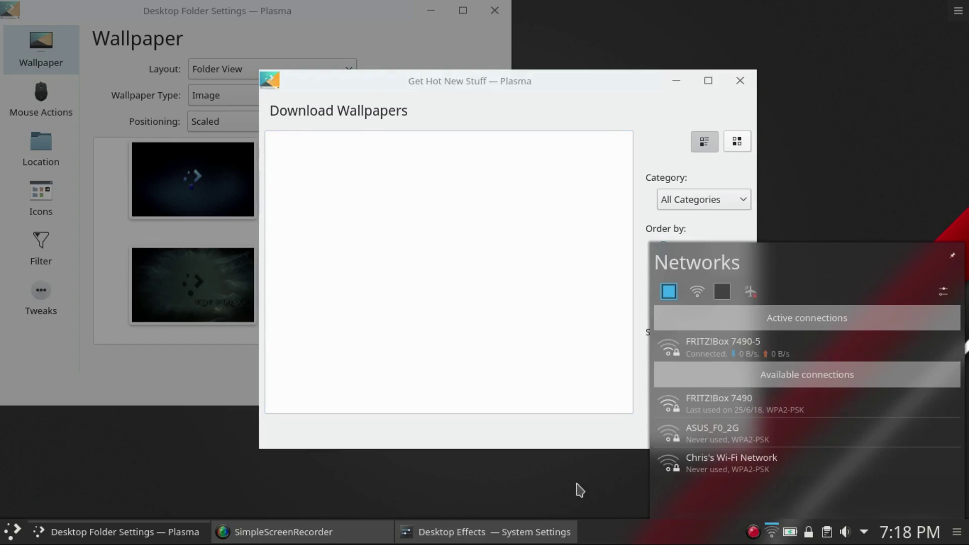
click(459, 230)
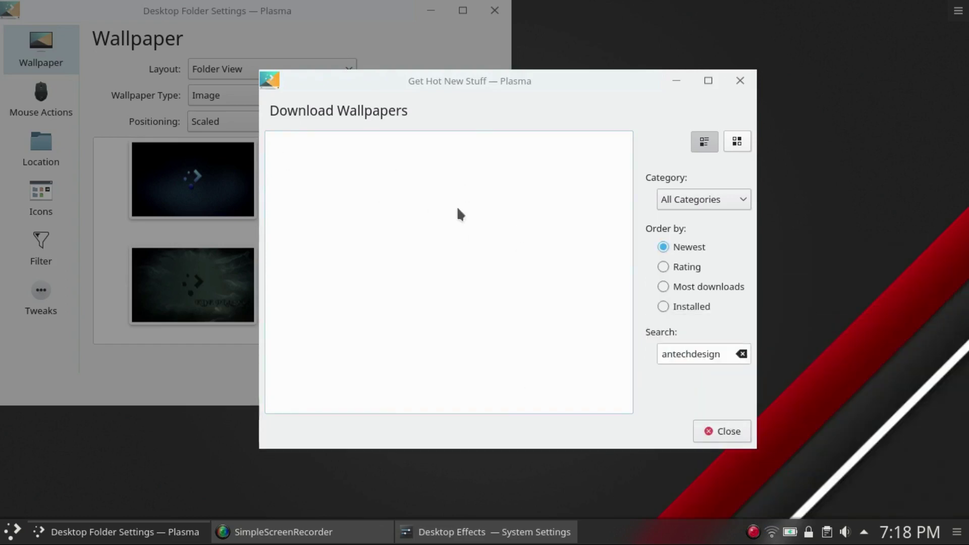
click(722, 353)
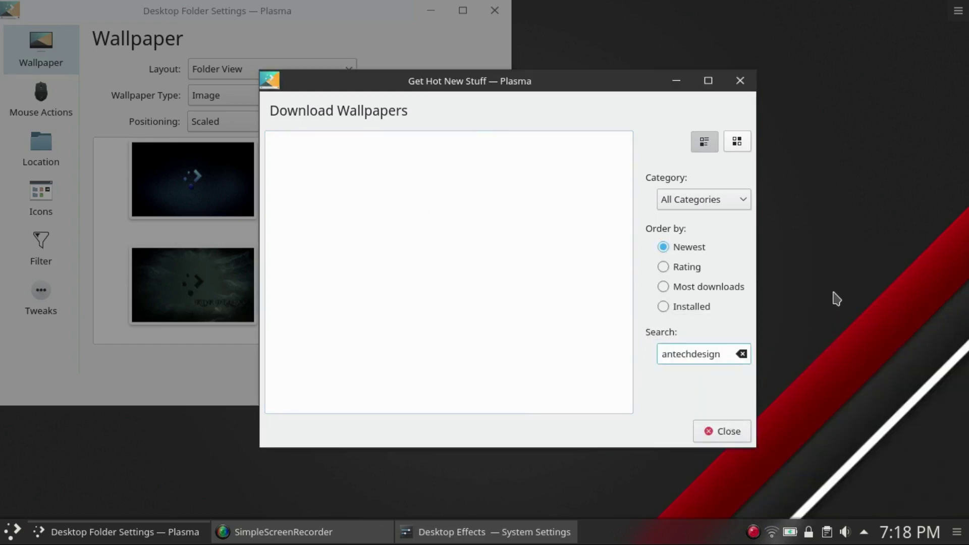
key(Left)
key(Left)
key(Left)
key(Left)
key(Left)
key(Left)
click(724, 435)
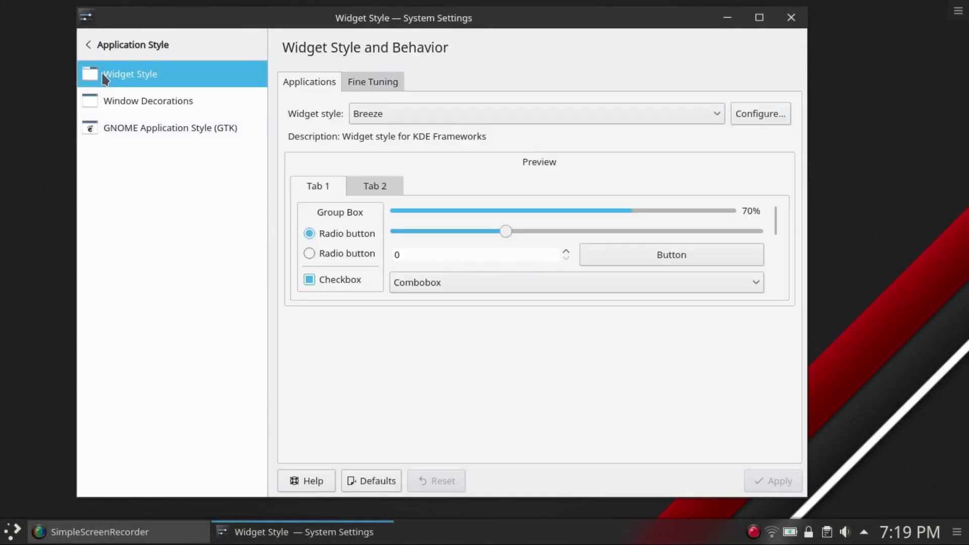
Open the Desktop Theme settings under Workspace Theme, check the Installed listing in the theme downloader, and close the downloader.
click(108, 44)
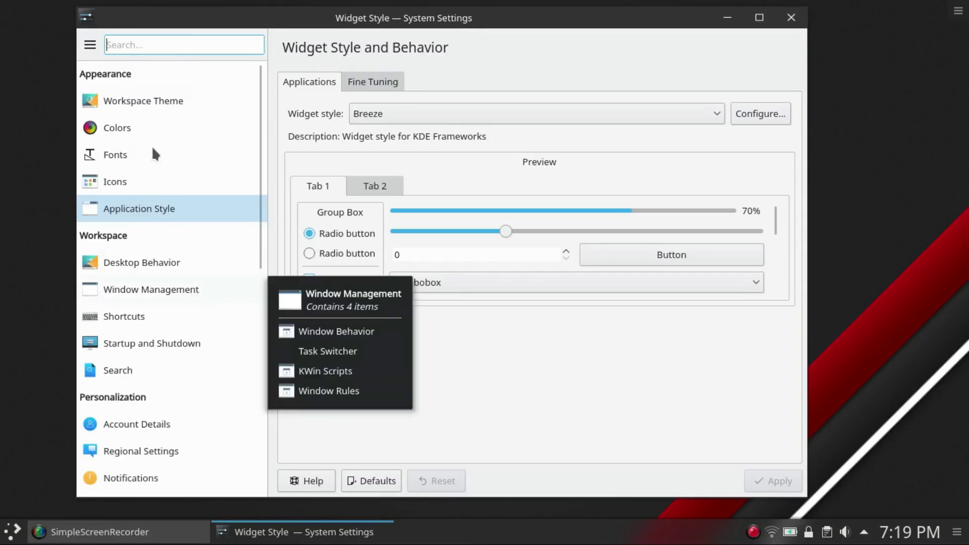
click(131, 106)
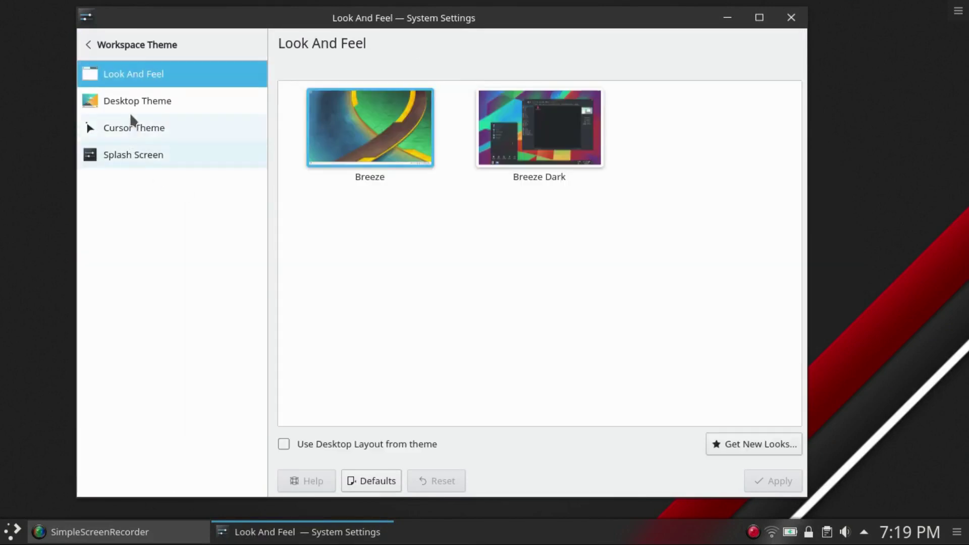
click(128, 105)
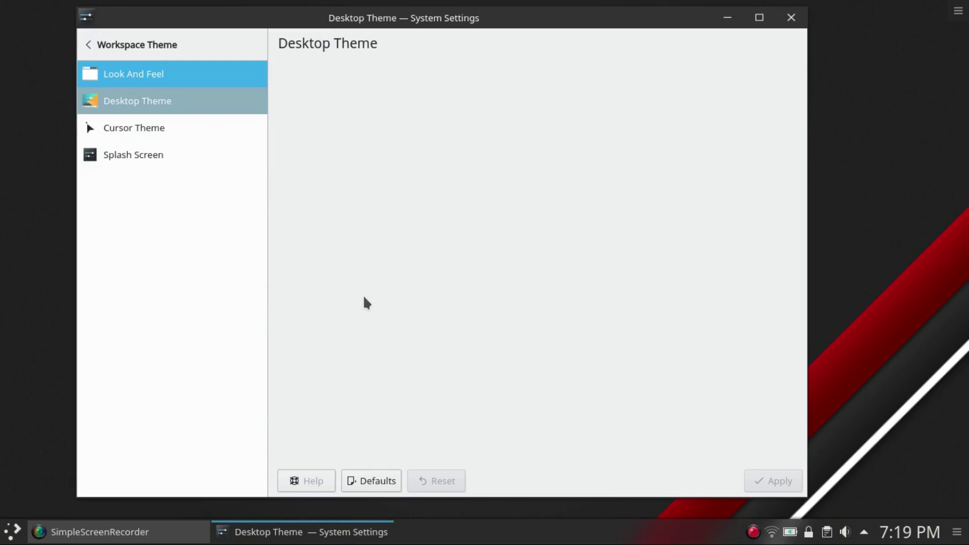
click(750, 440)
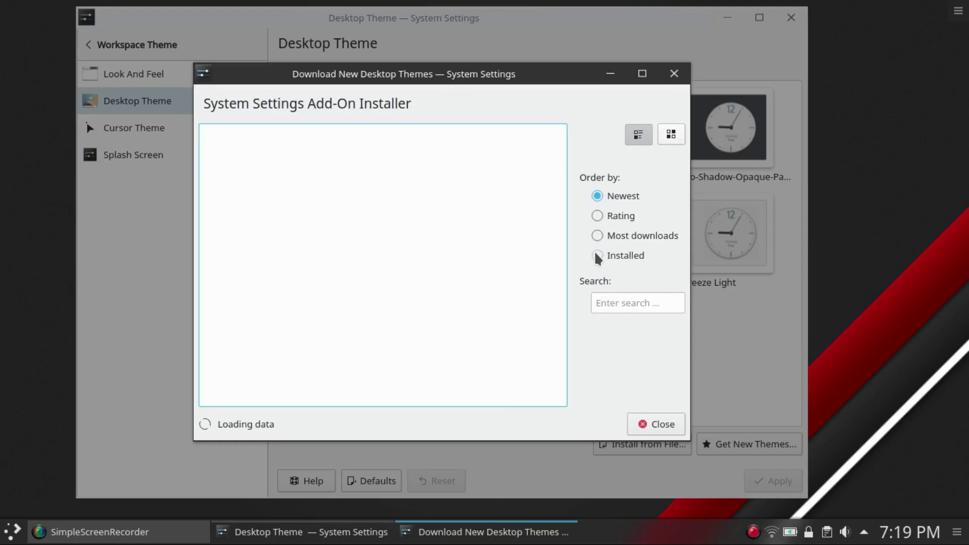
click(597, 255)
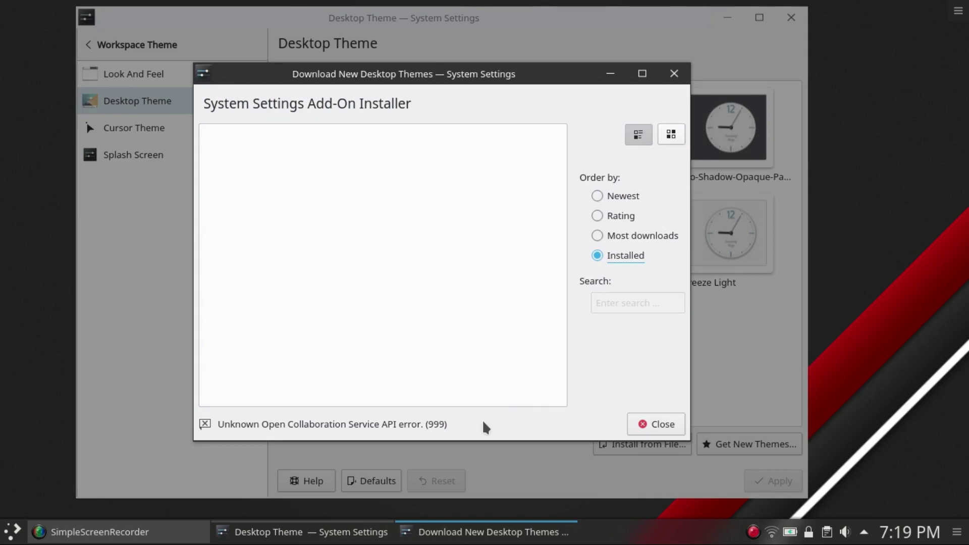
click(655, 422)
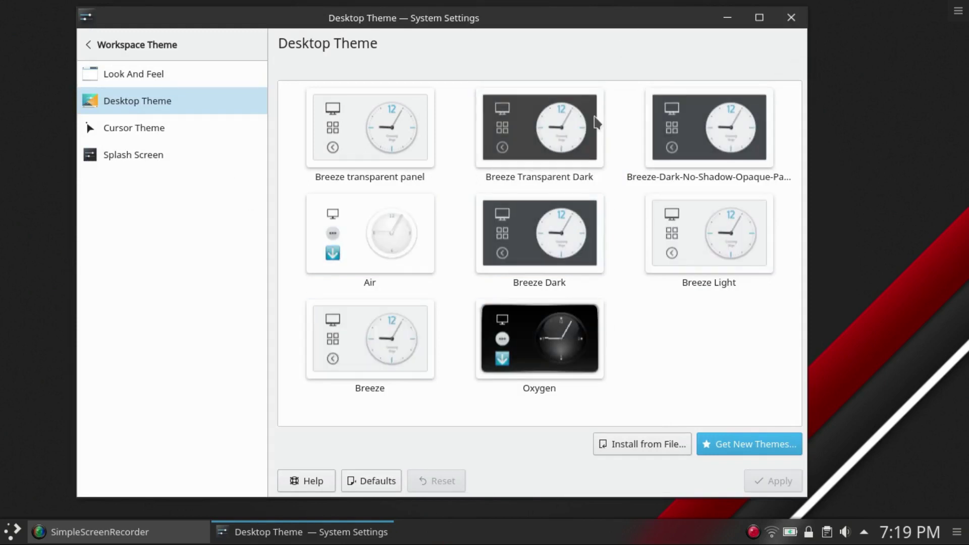
Switch from Workspace Theme to the Window Decorations settings under Application Style.
click(88, 44)
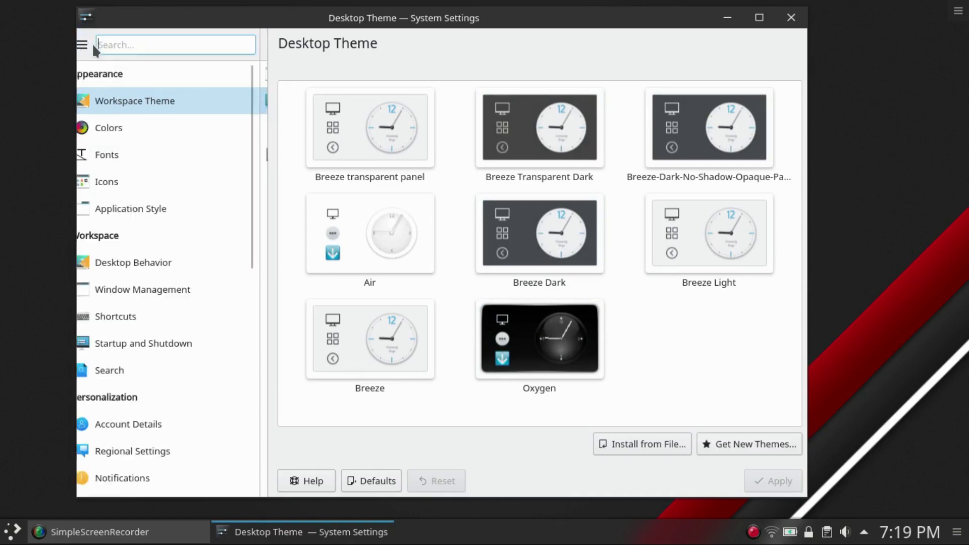
click(129, 217)
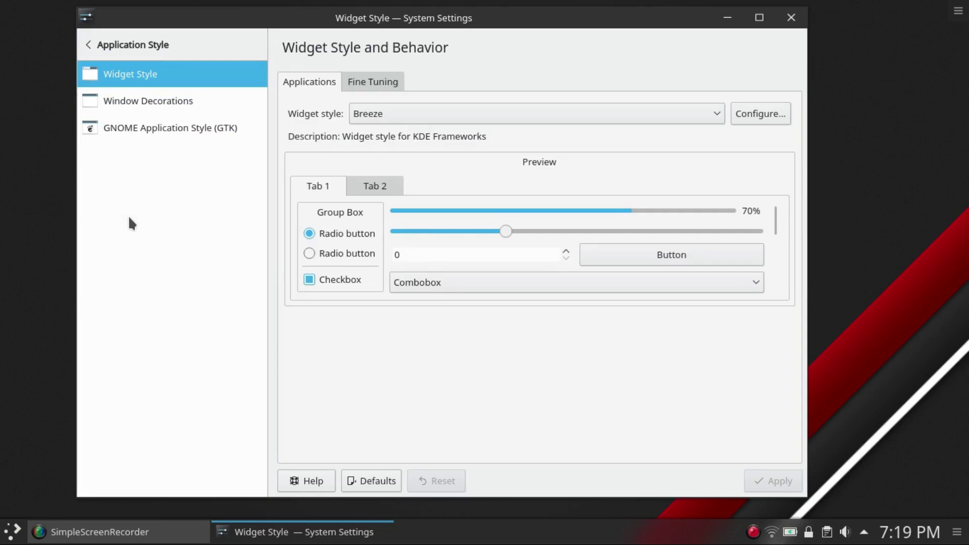
click(153, 101)
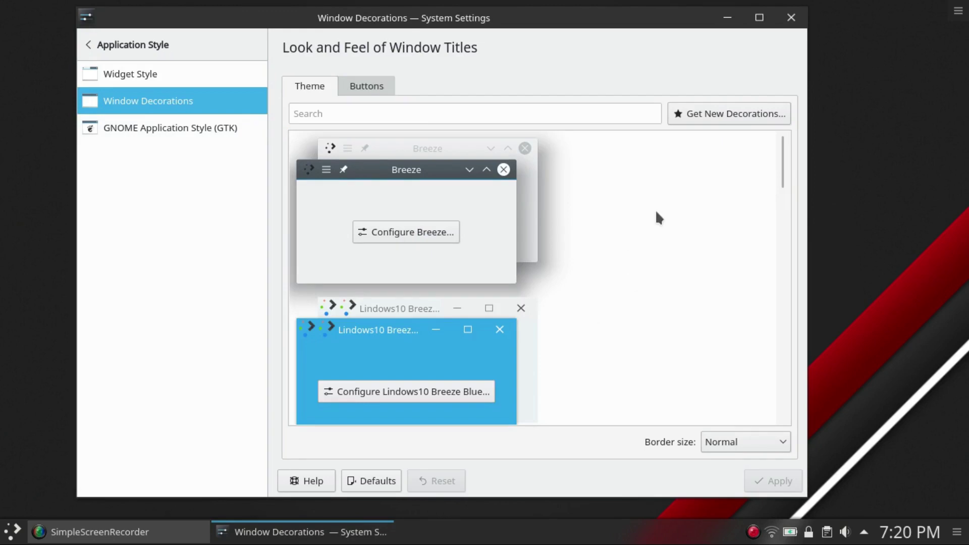
Look through the available window decoration themes, from Breeze to the Lindows10 and WindowsK10 variants.
scroll(523, 228, down, 5)
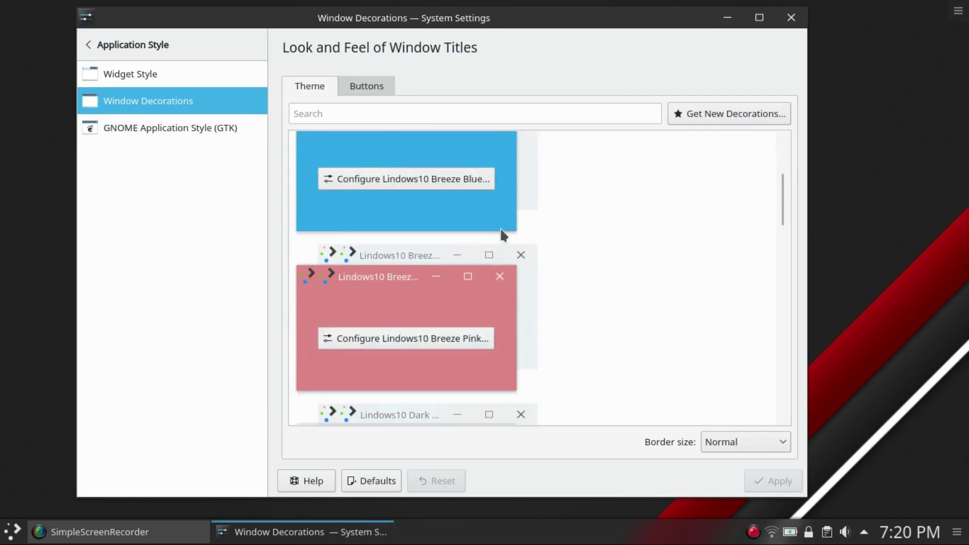
scroll(502, 232, up, 4)
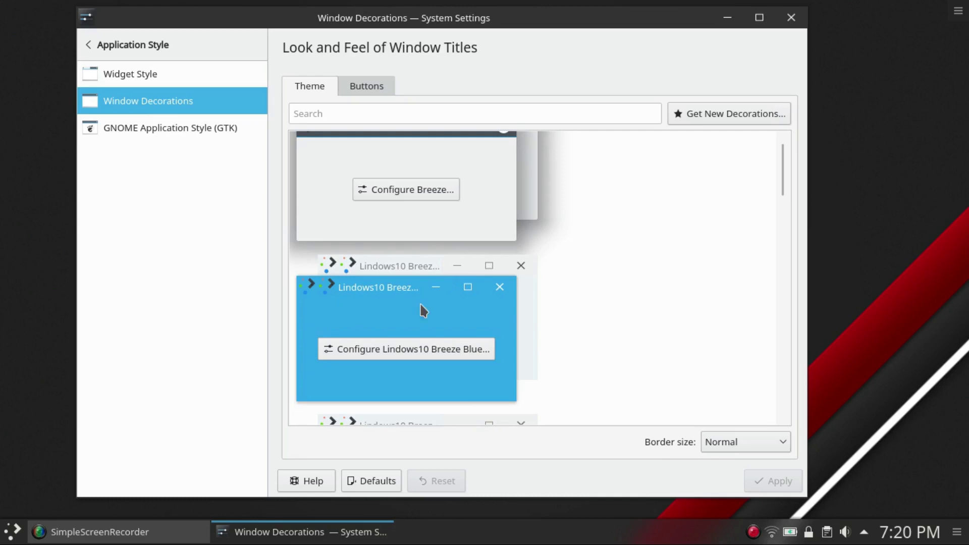
scroll(412, 299, down, 3)
scroll(426, 267, down, 2)
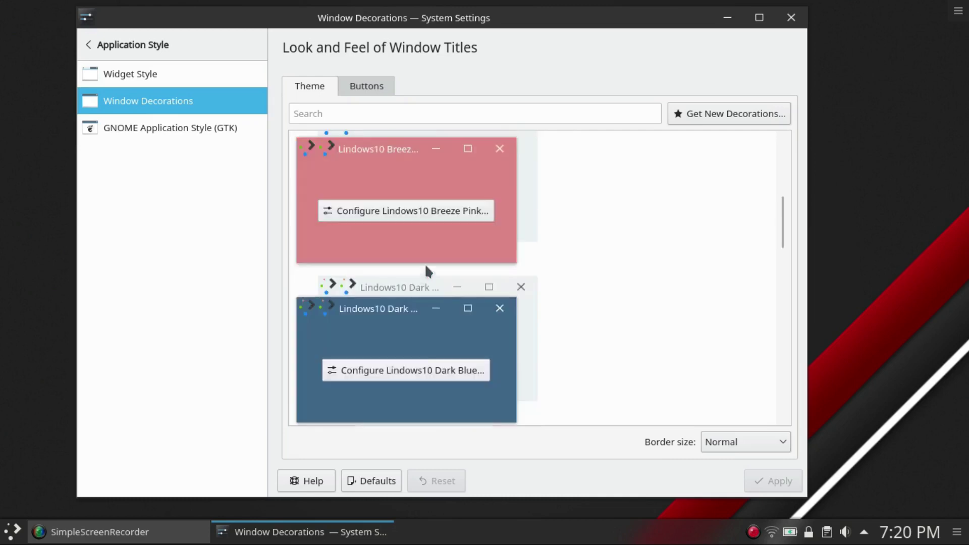
scroll(428, 271, down, 1)
scroll(411, 273, down, 2)
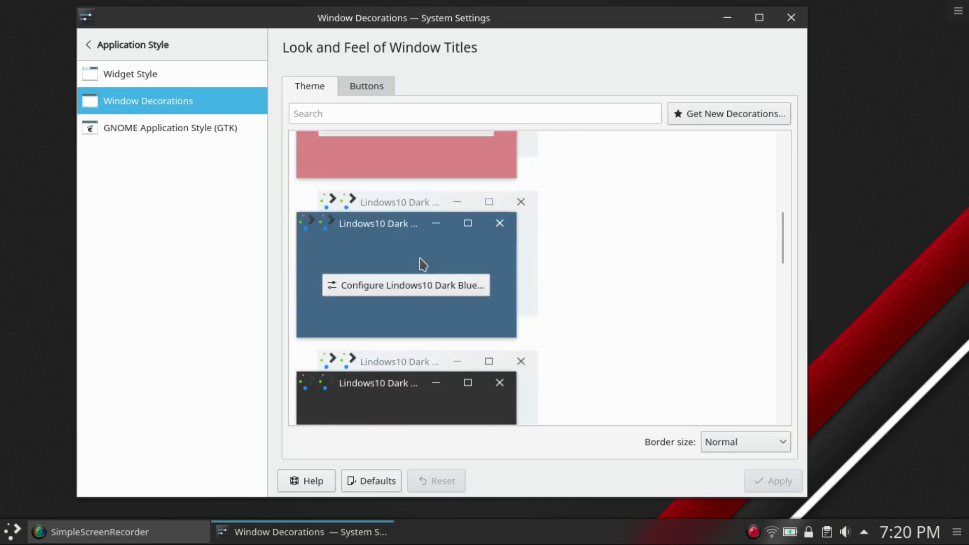
scroll(423, 264, down, 1)
scroll(547, 249, down, 2)
scroll(571, 253, down, 4)
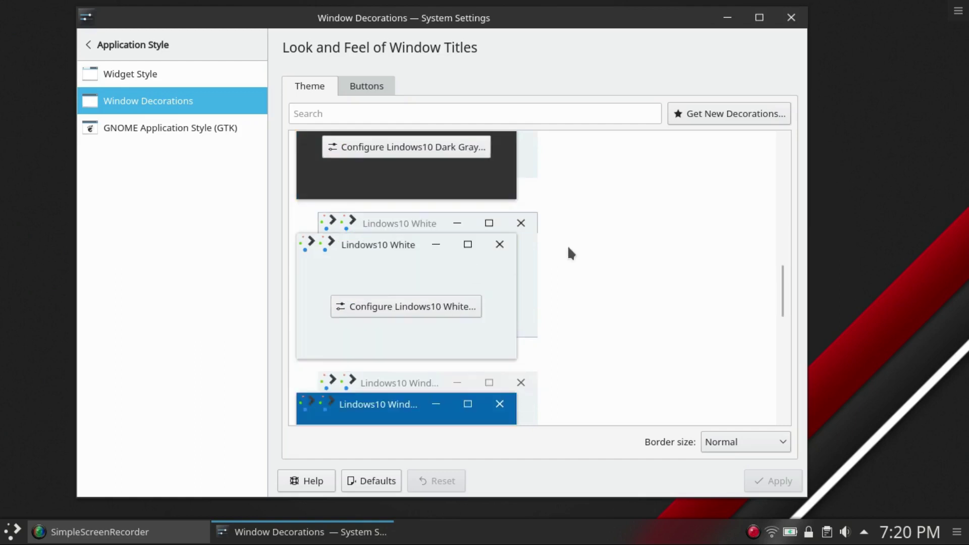
scroll(560, 259, down, 8)
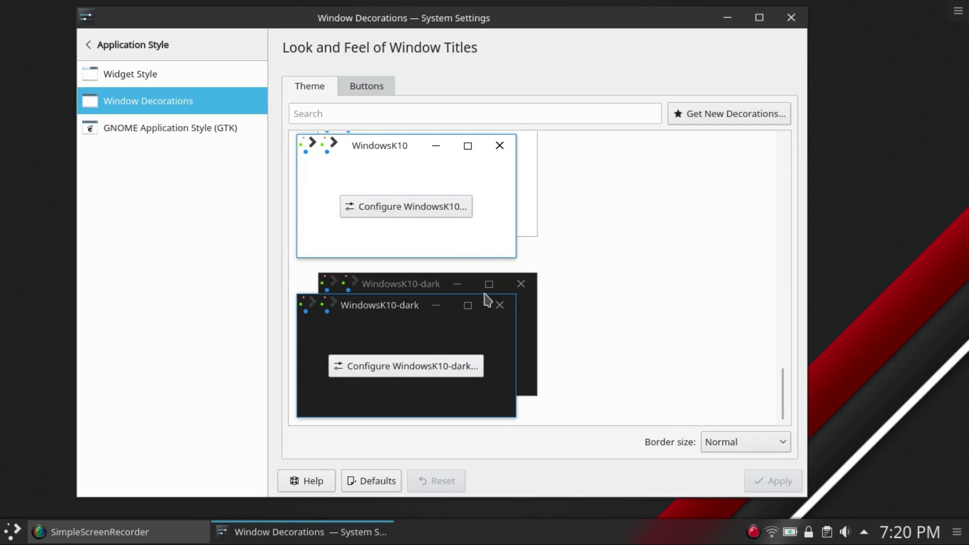
scroll(525, 310, up, 3)
scroll(526, 313, up, 3)
scroll(502, 283, up, 10)
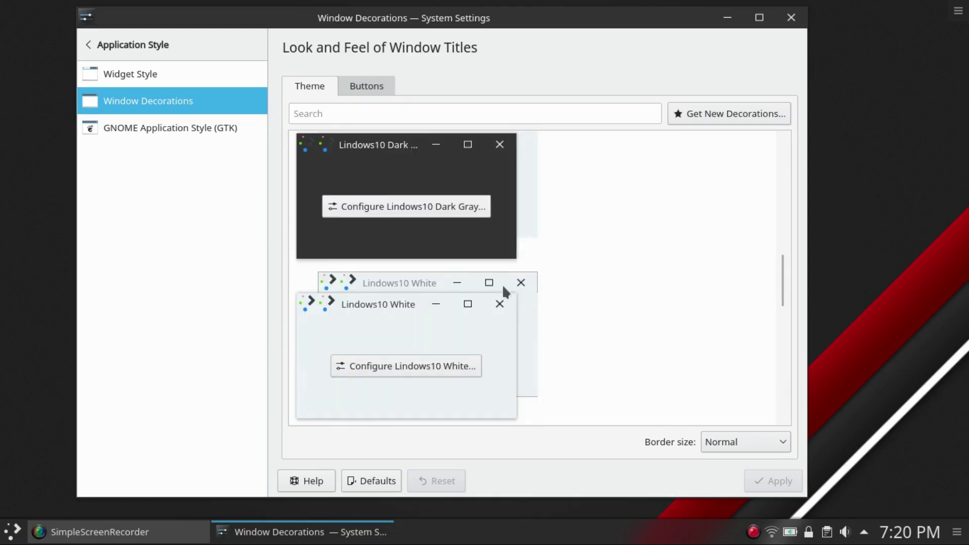
scroll(516, 244, down, 3)
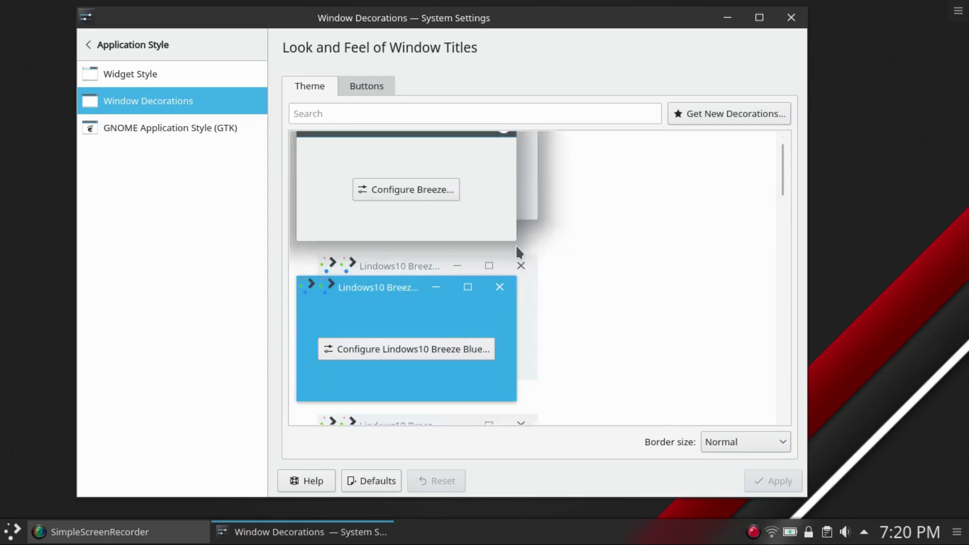
scroll(604, 277, down, 10)
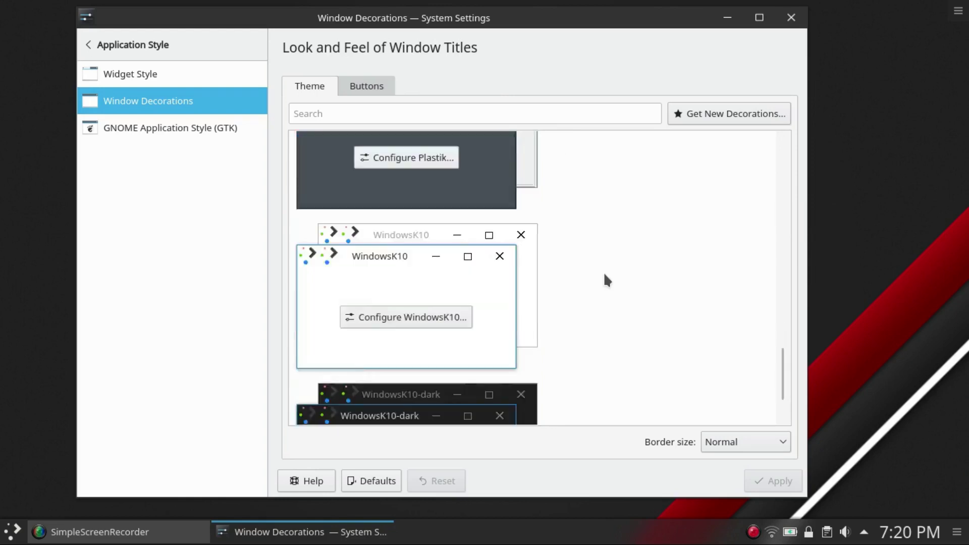
click(439, 321)
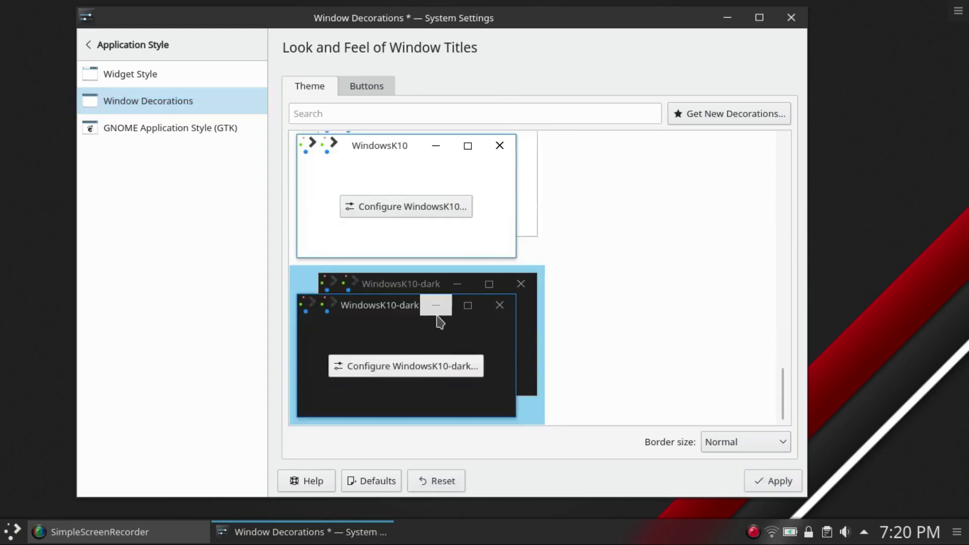
scroll(575, 289, up, 4)
scroll(576, 290, up, 2)
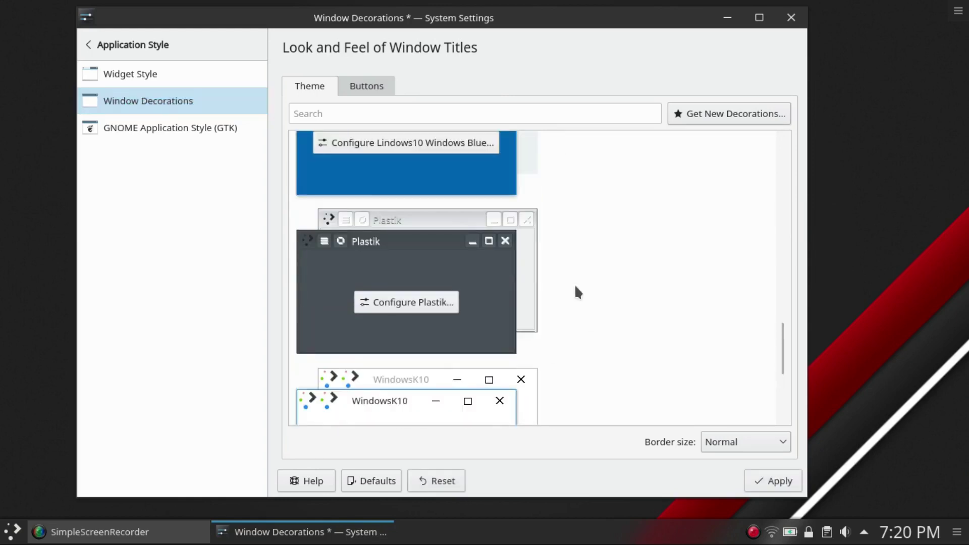
key(alt+r)
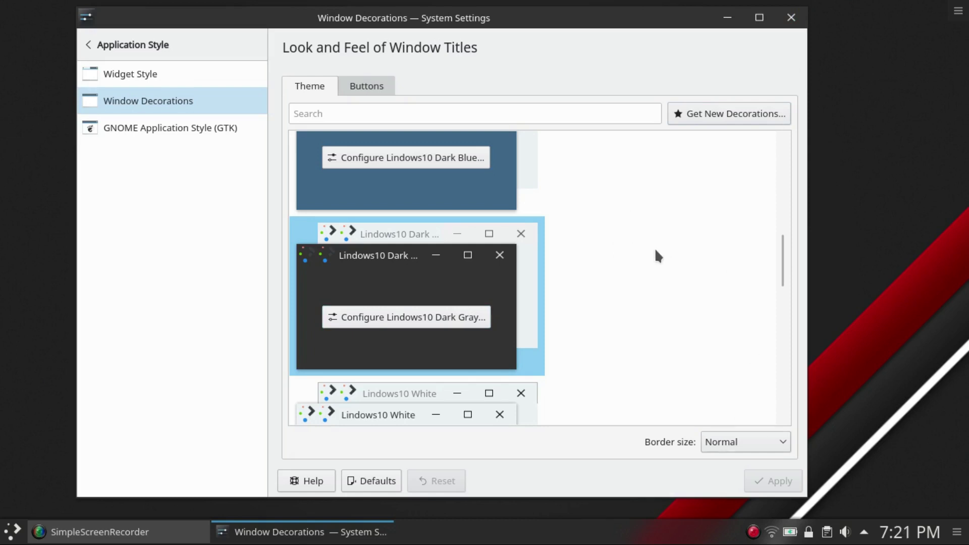
Review the window decorations around the selected Lindows10 Dark Gray theme and return to the main settings categories.
scroll(656, 251, down, 3)
scroll(658, 252, up, 3)
scroll(543, 197, down, 10)
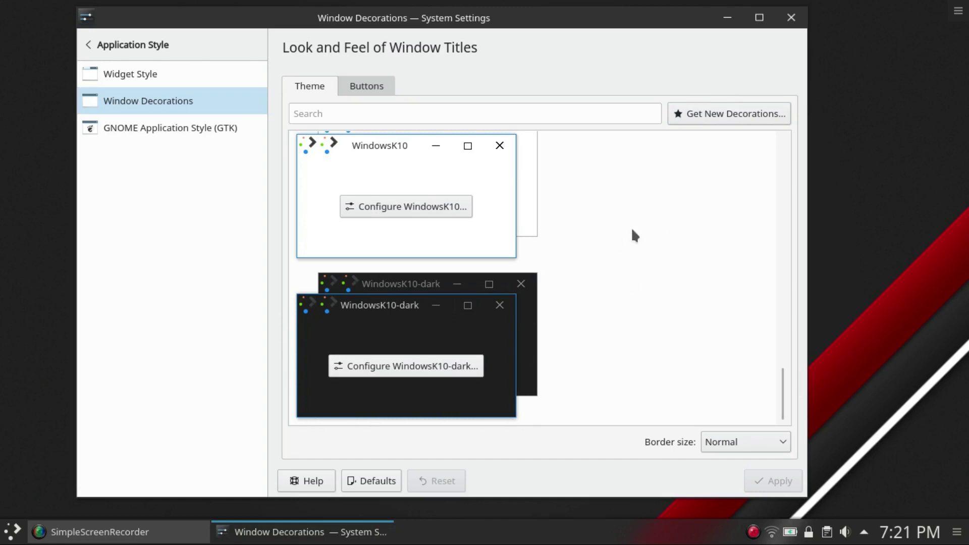
scroll(641, 211, up, 10)
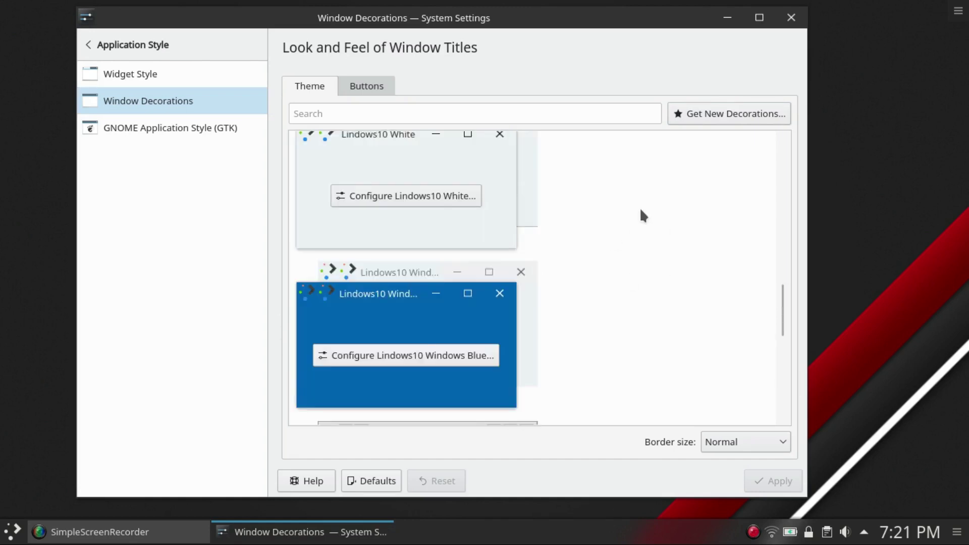
scroll(640, 207, up, 3)
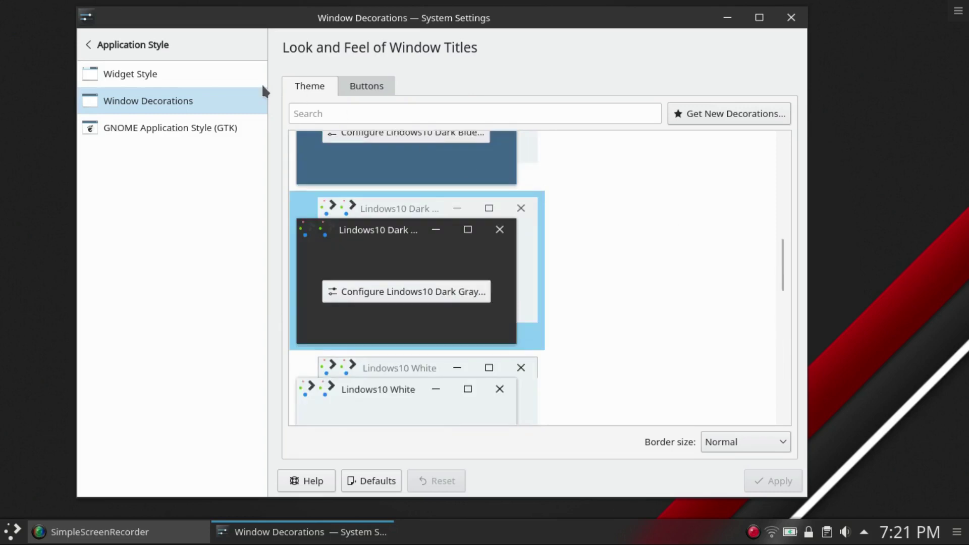
click(83, 36)
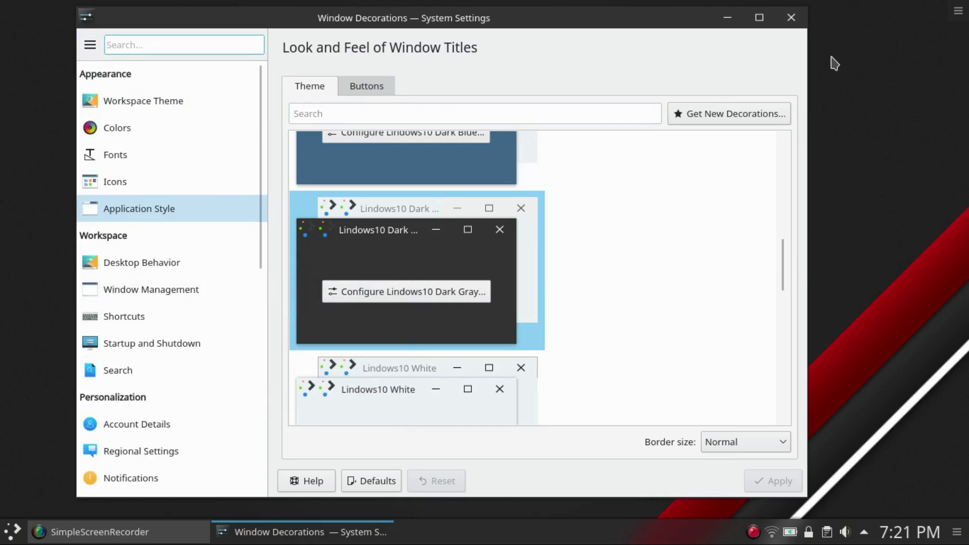
Minimize System Settings, view the full-screen application launcher, and dismiss it to return to the desktop.
click(727, 18)
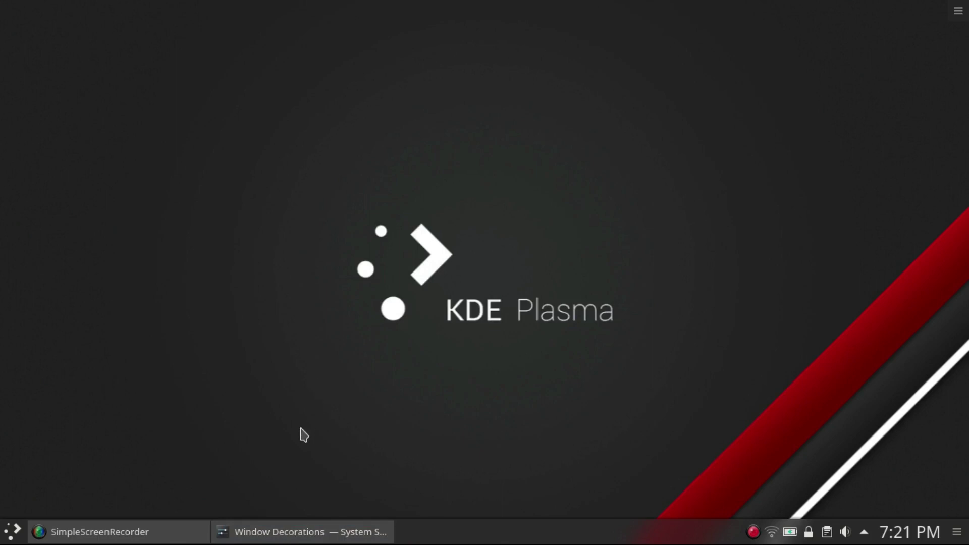
click(14, 538)
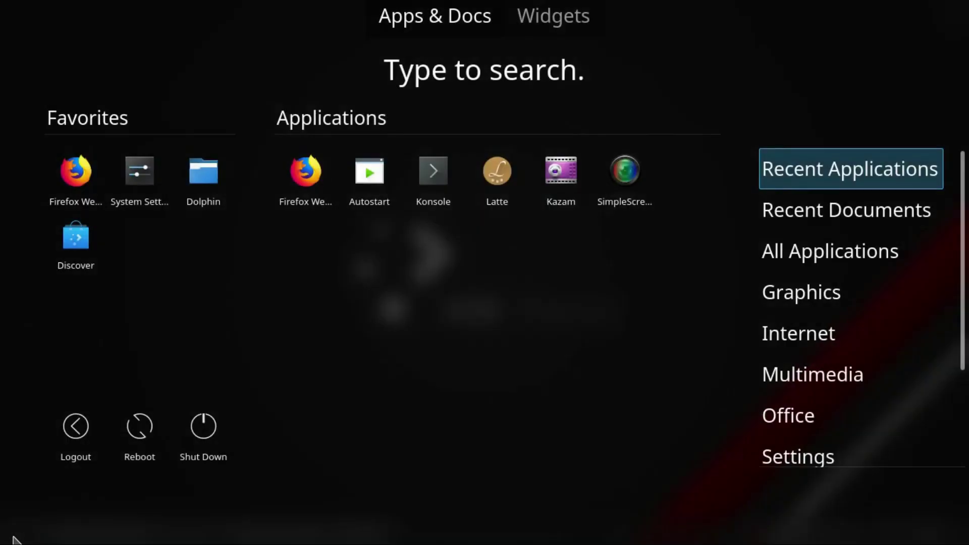
click(6, 537)
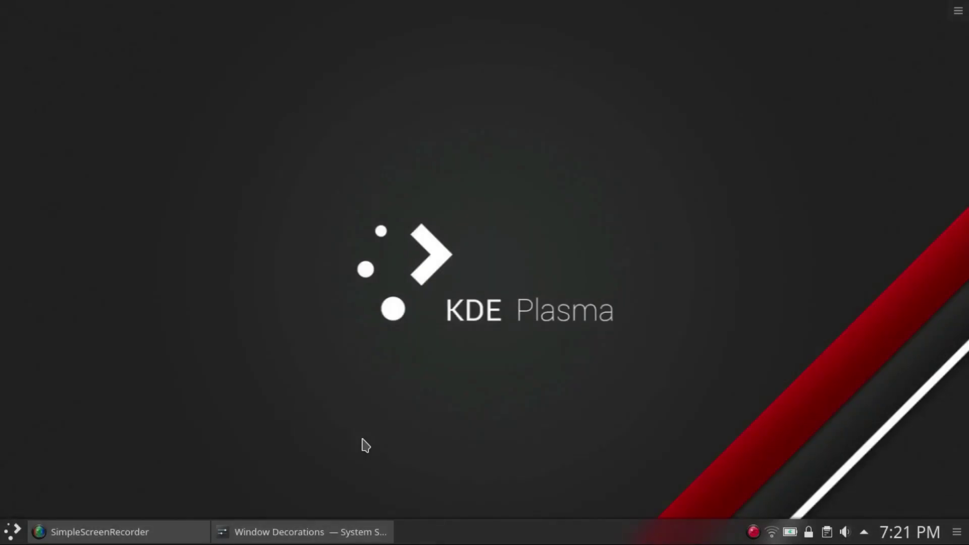
Launch the Dolphin file manager and the Firefox web browser from the full-screen application launcher, and minimize the Dolphin window.
click(6, 537)
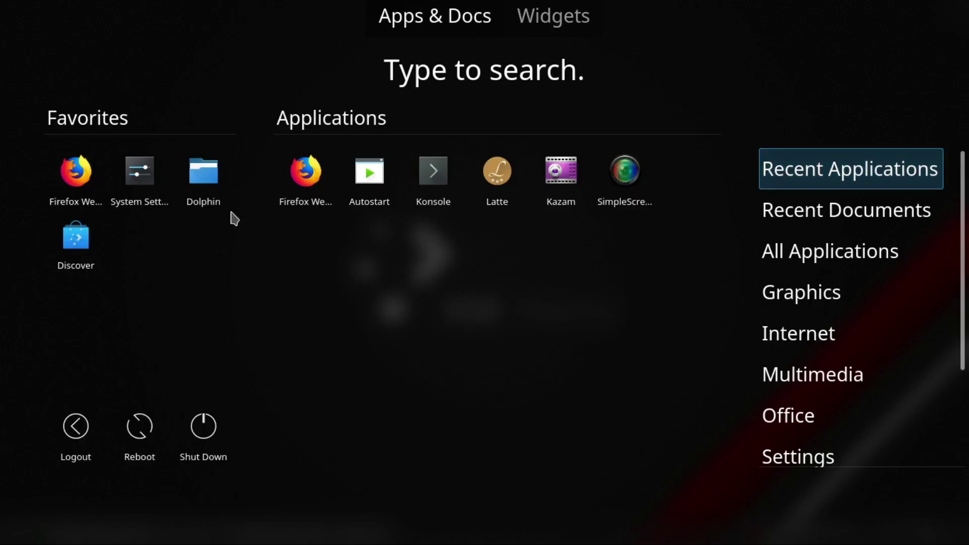
click(201, 175)
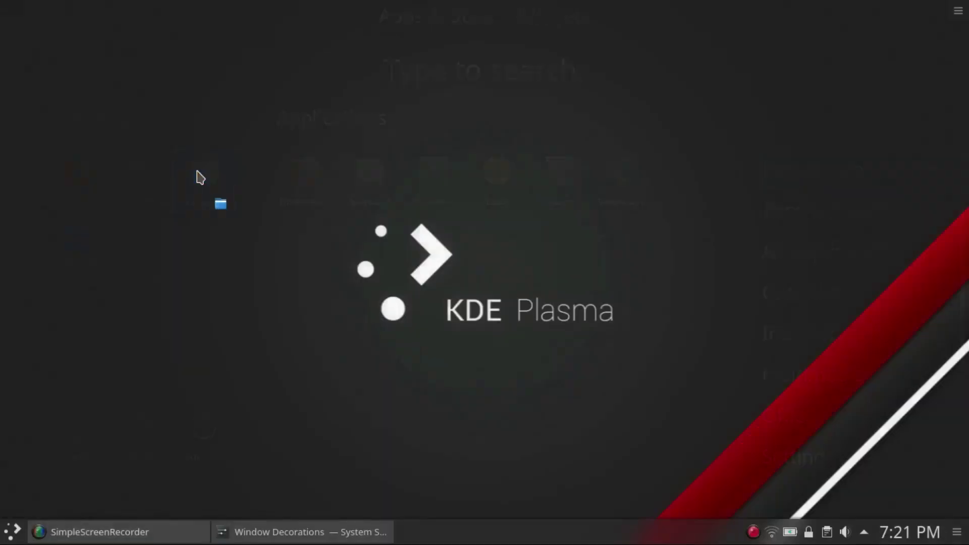
click(9, 539)
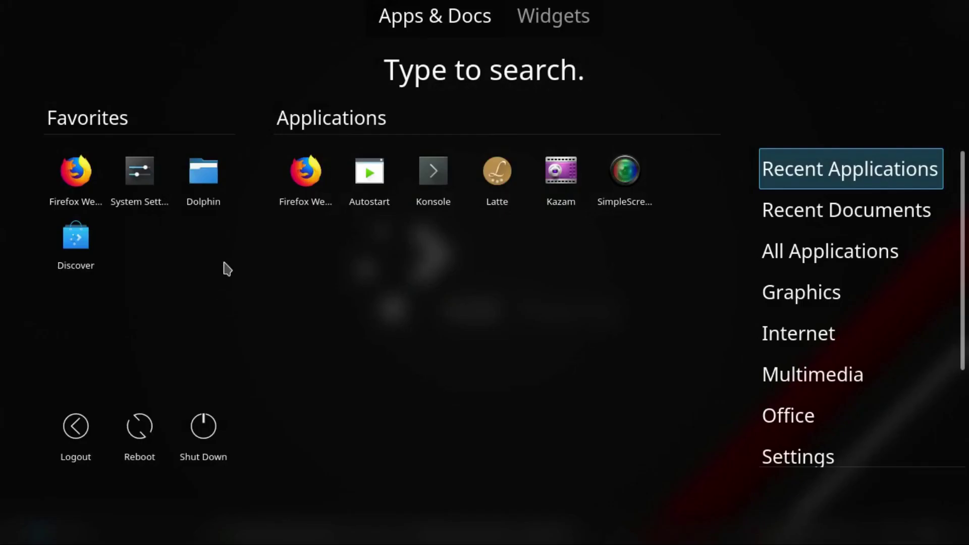
click(301, 176)
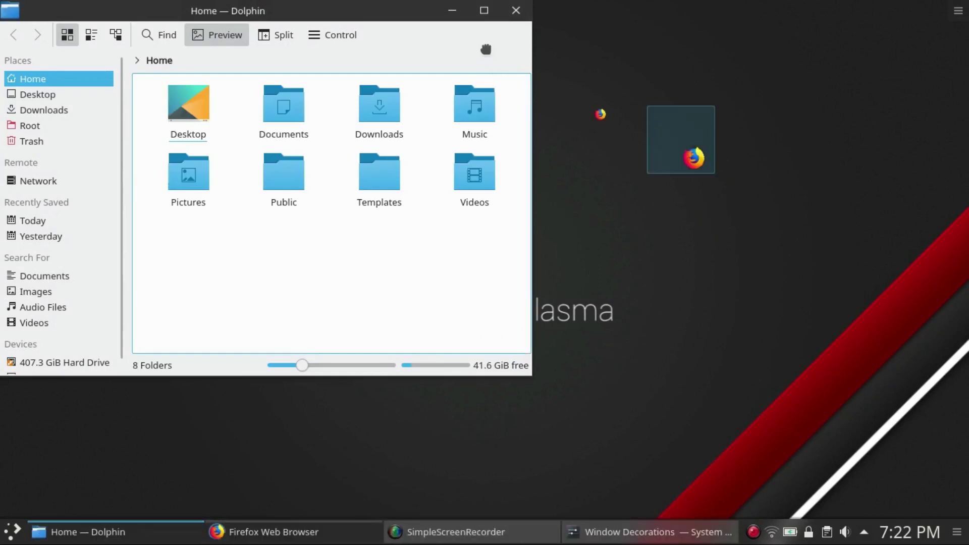
click(450, 11)
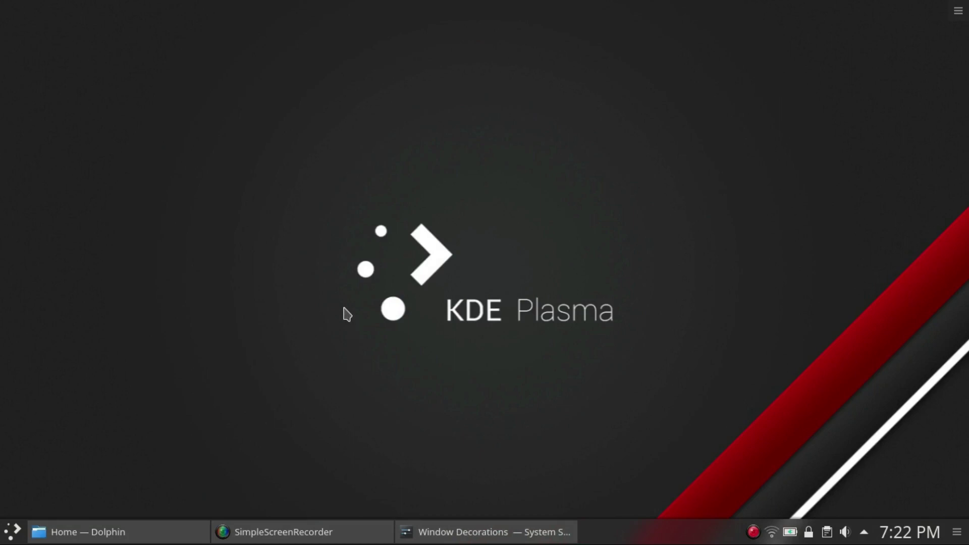
Show the Desktop Grid overview of the open windows and return from it to the Firefox window.
key(ctrl+F8)
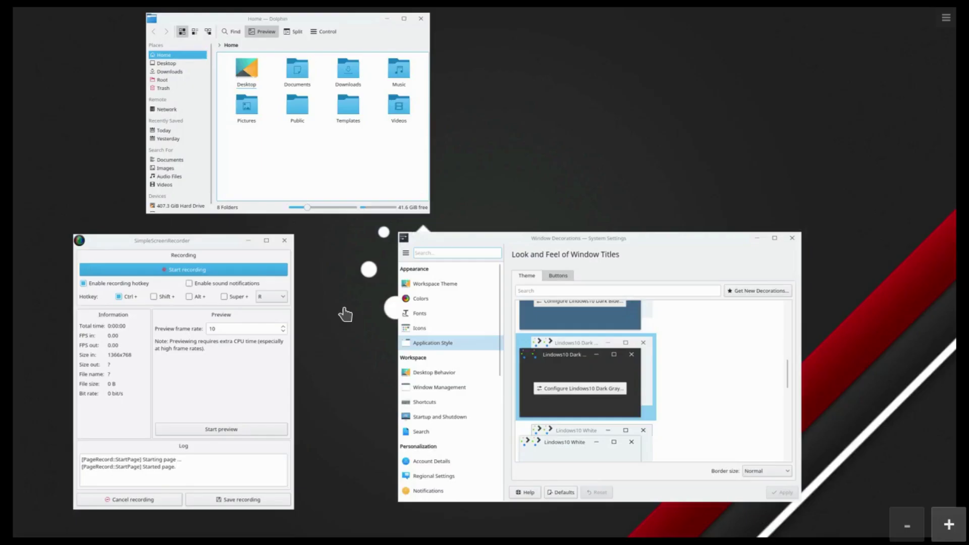
key(Escape)
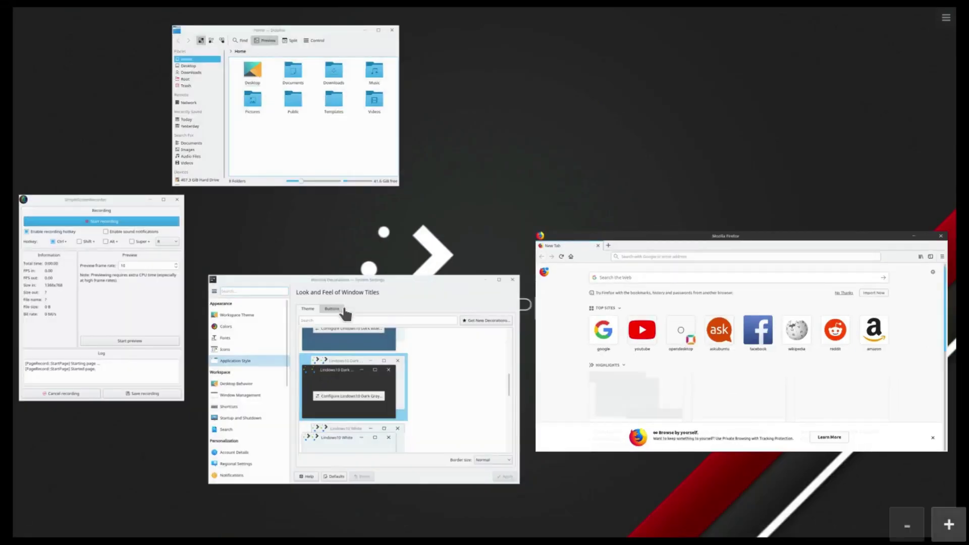
key(Escape)
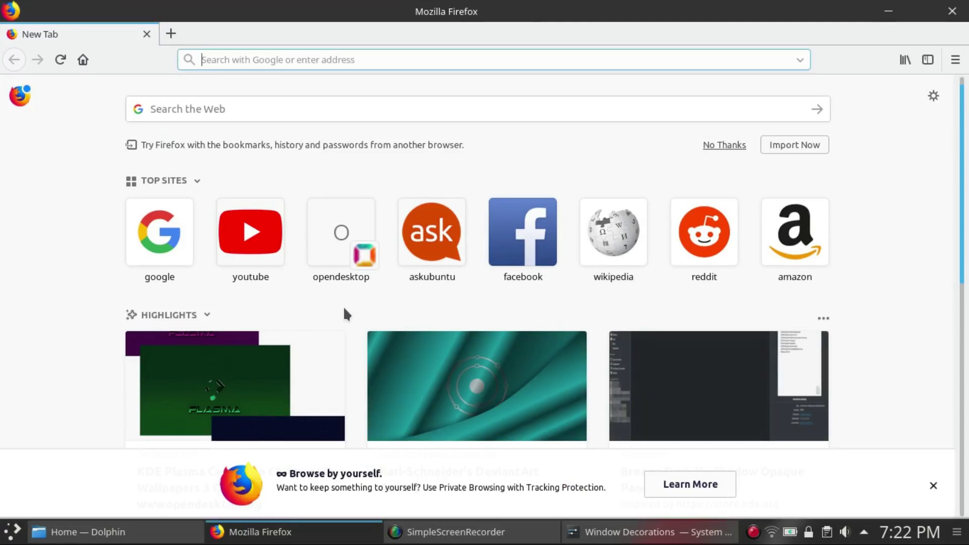
mouse_move(1, 2)
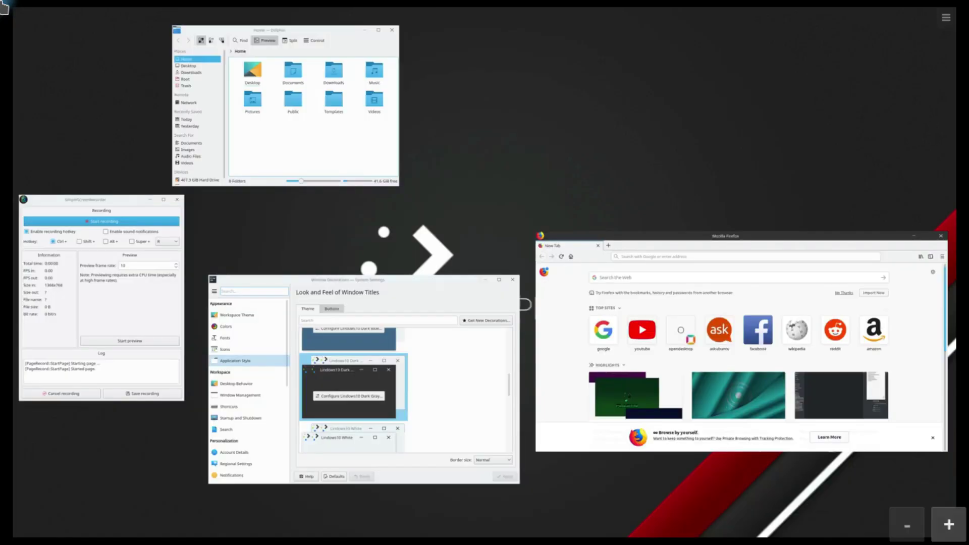
click(635, 292)
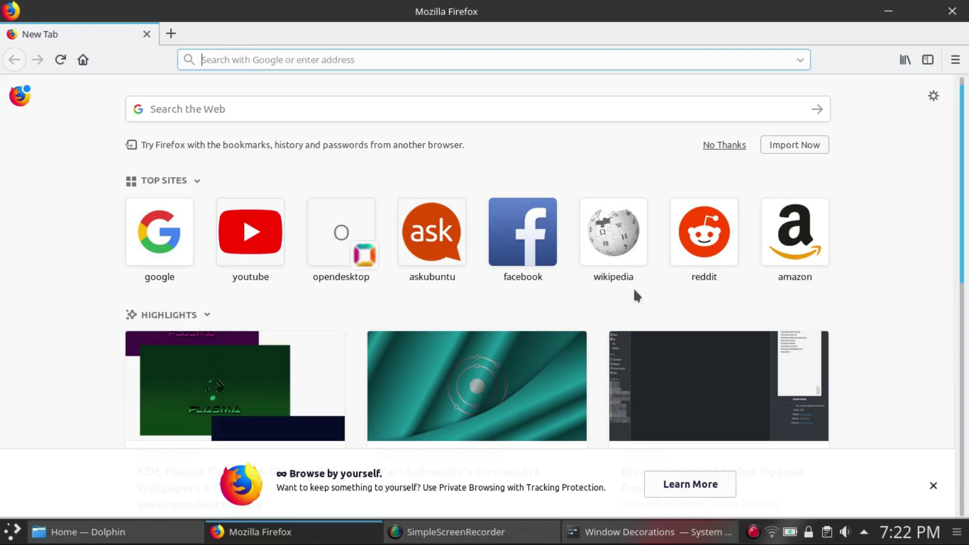
Bring the System Settings window to the front through the Desktop Grid overview, showing the overview a second time.
mouse_move(1, 1)
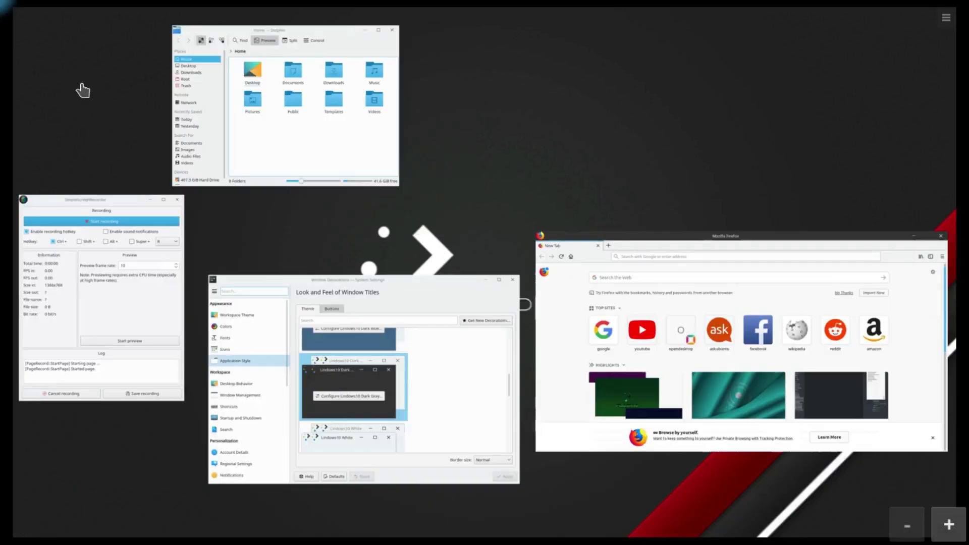
click(388, 352)
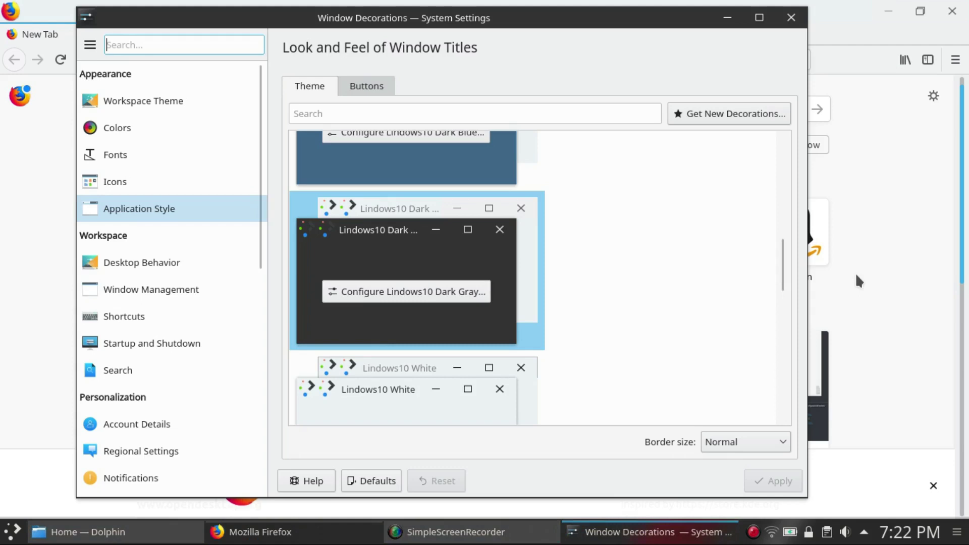
key(ctrl+F8)
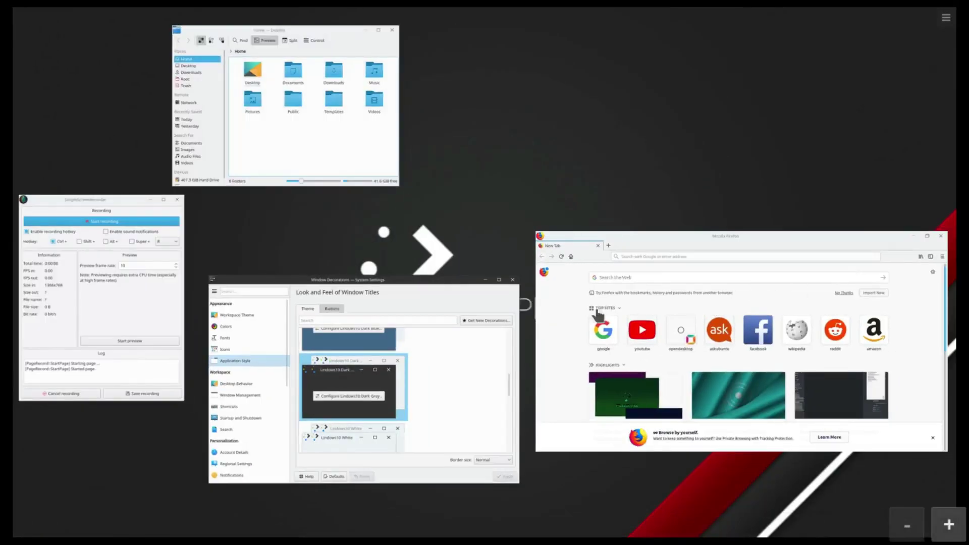
click(418, 333)
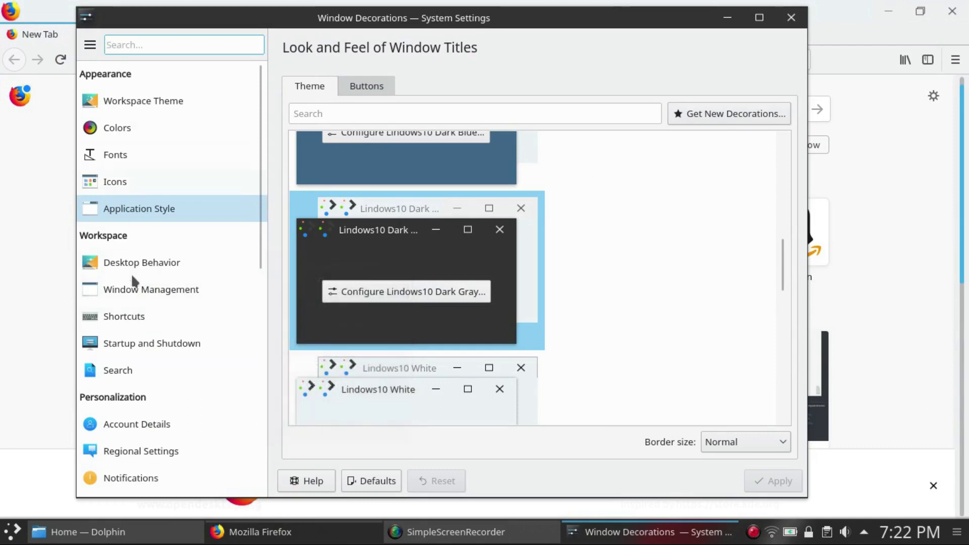
View the Global Shortcuts settings, and clear the desktop by closing System Settings and minimizing Firefox.
click(106, 316)
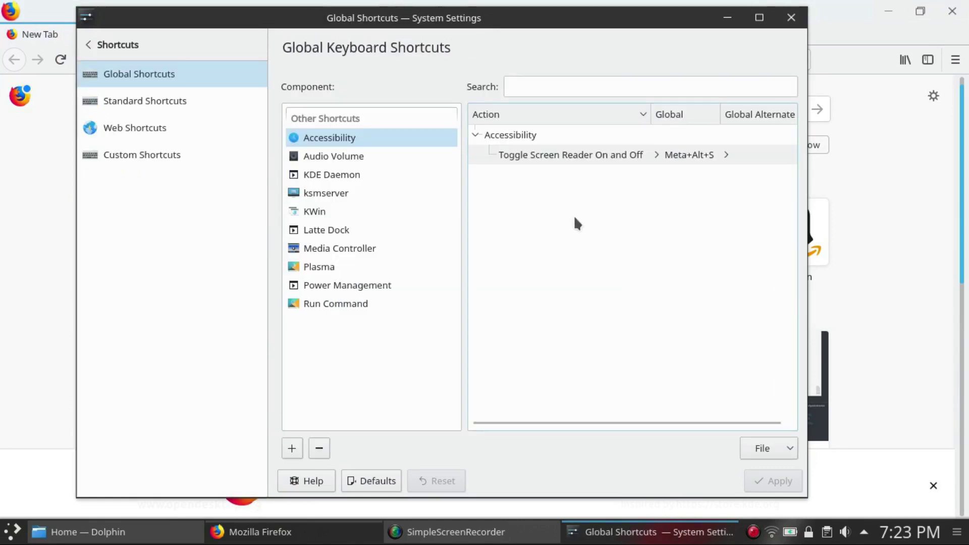
click(792, 20)
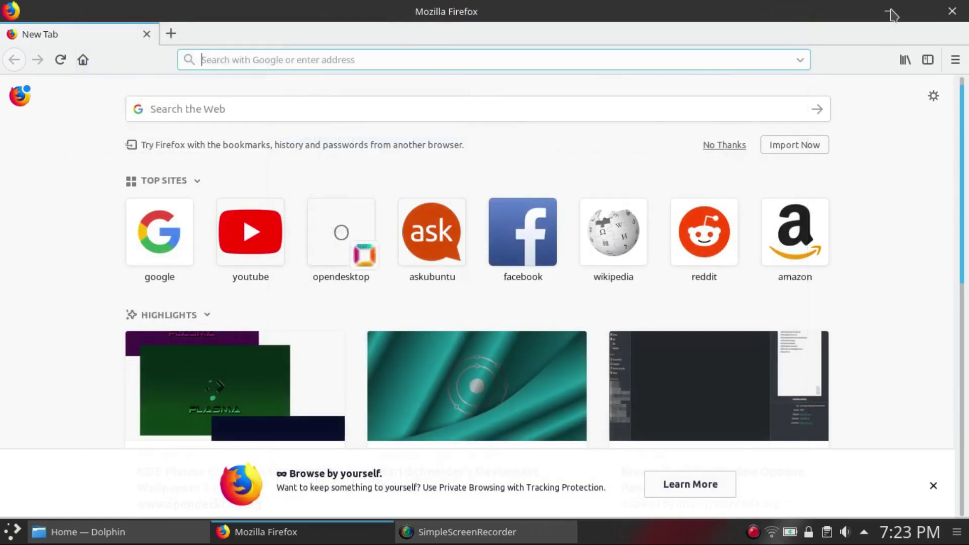
click(889, 12)
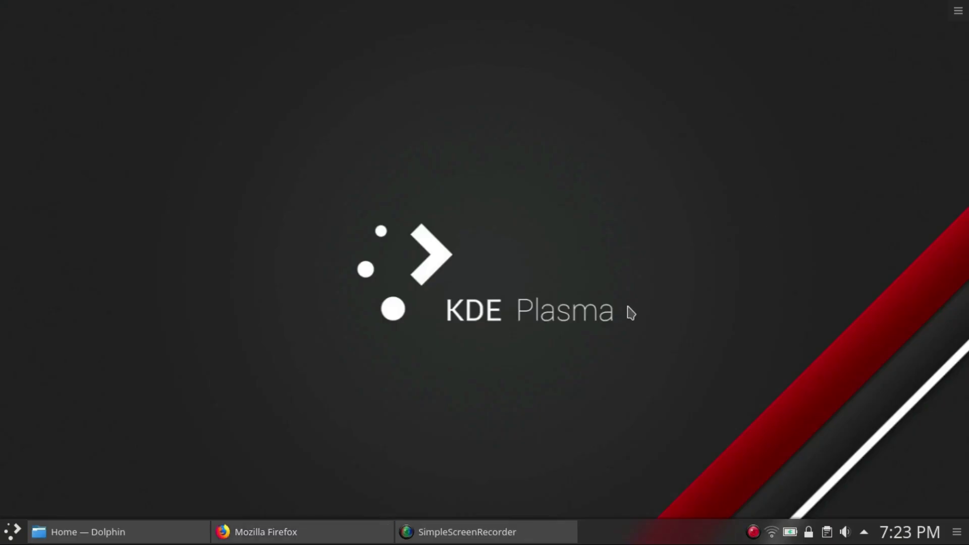
right_click(697, 539)
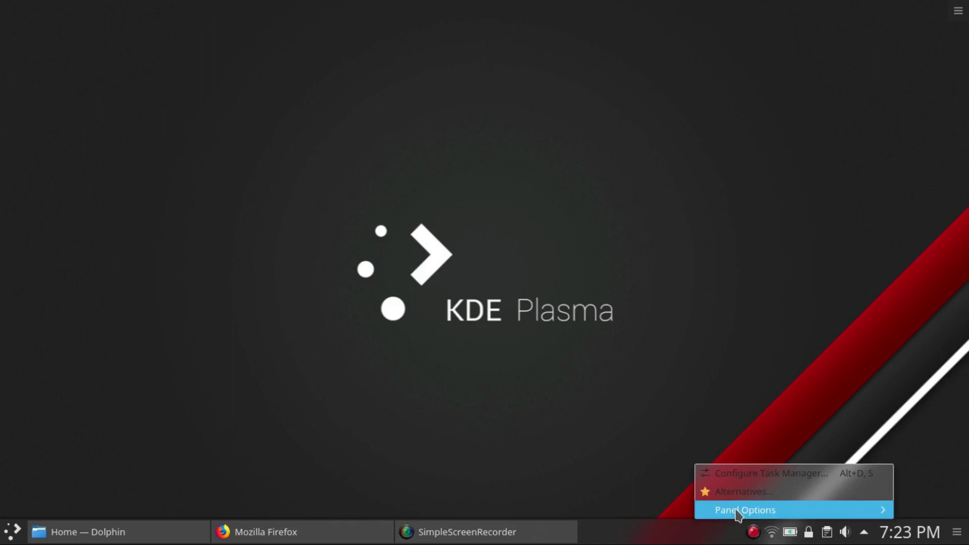
mouse_move(737, 513)
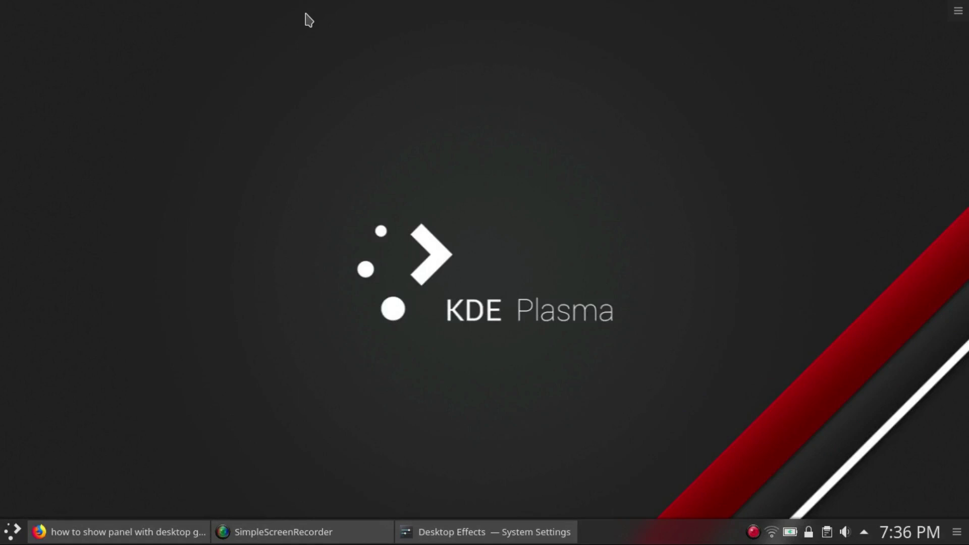
Bring up the Desktop Effects settings and look through the effects down to the Window Management group.
click(454, 532)
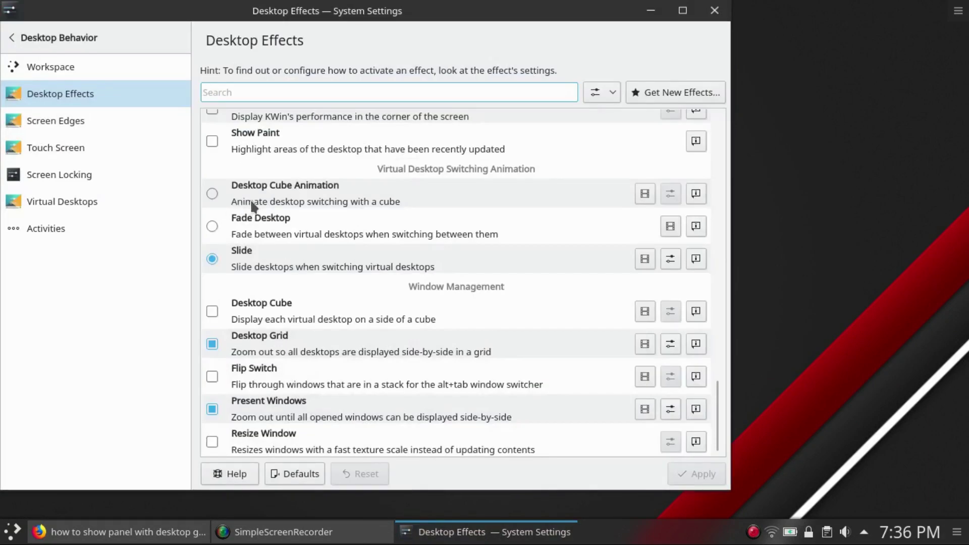
click(44, 94)
scroll(481, 298, up, 5)
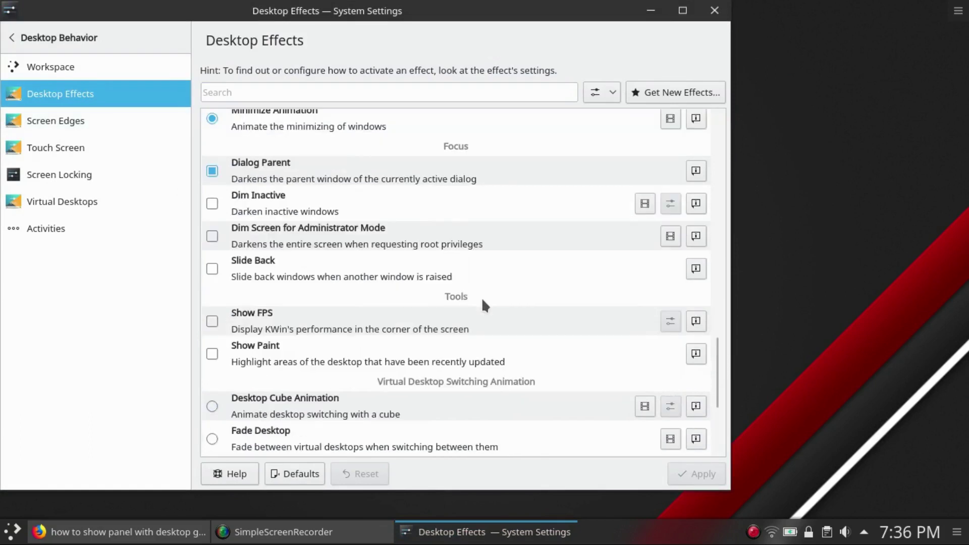
scroll(481, 298, up, 4)
scroll(483, 332, down, 9)
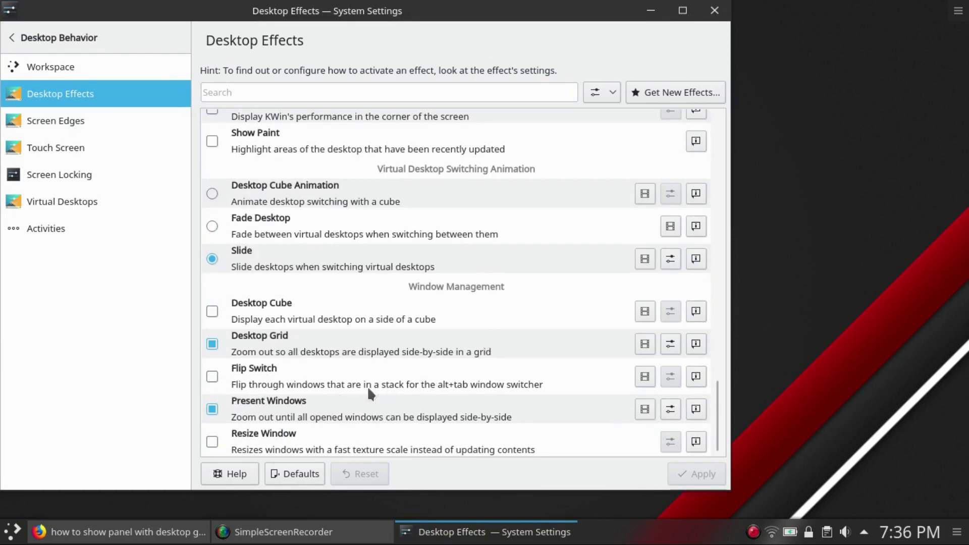
scroll(352, 299, up, 4)
scroll(374, 306, down, 4)
scroll(435, 315, up, 1)
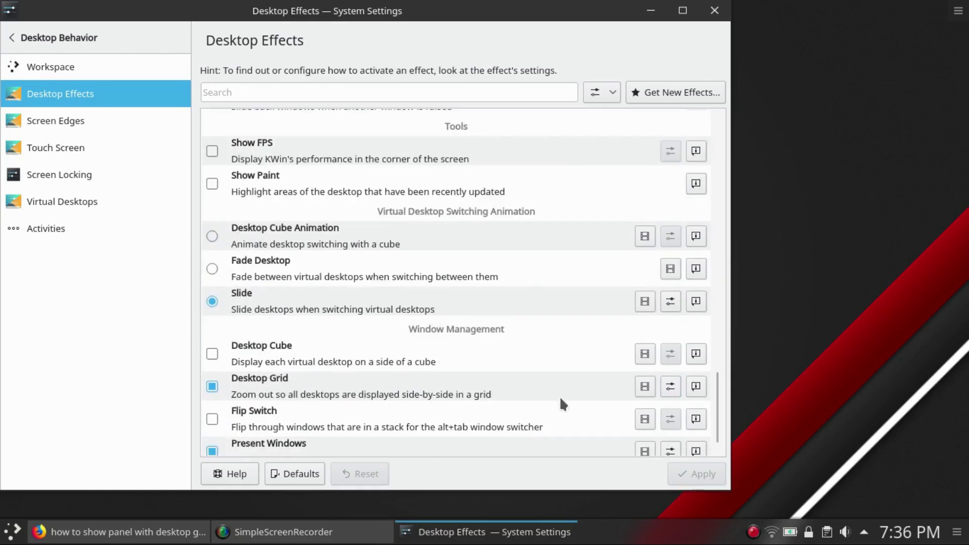
Set the Desktop Grid effect's Show Desktop Grid shortcut to the default Ctrl+F8, and apply the change.
click(671, 387)
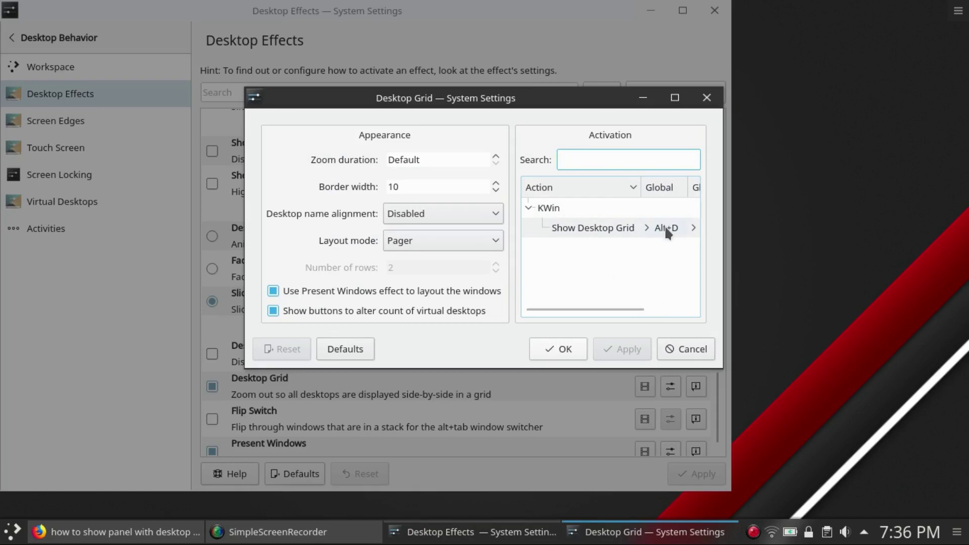
click(667, 228)
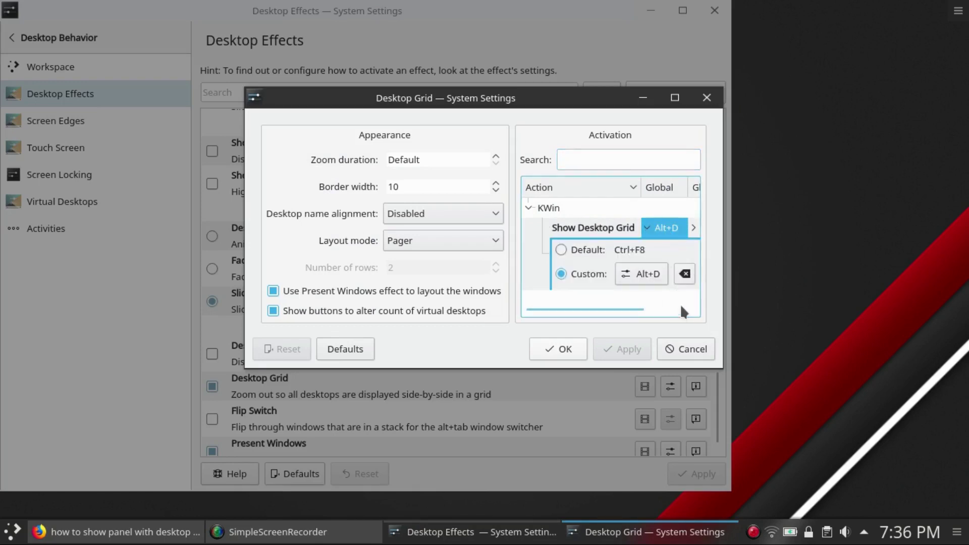
click(561, 250)
click(629, 355)
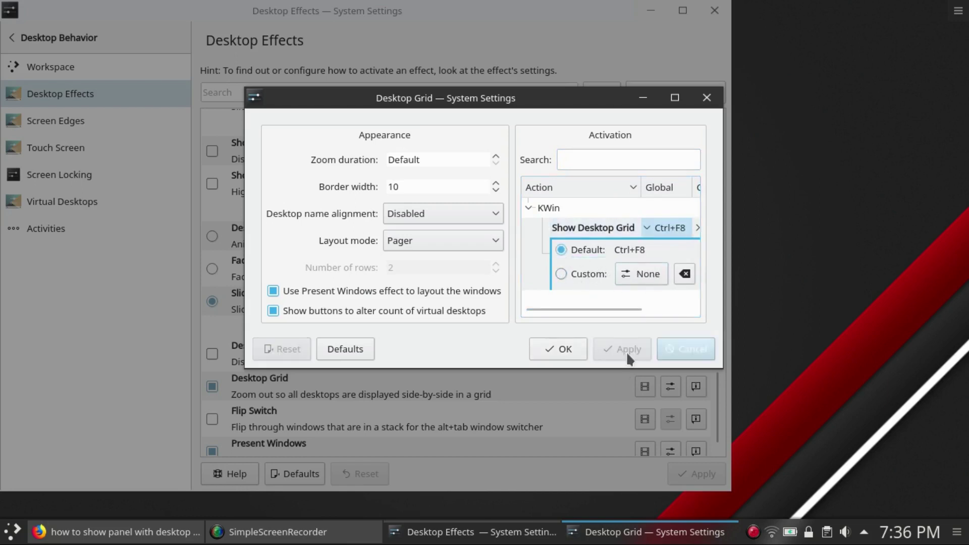
click(559, 350)
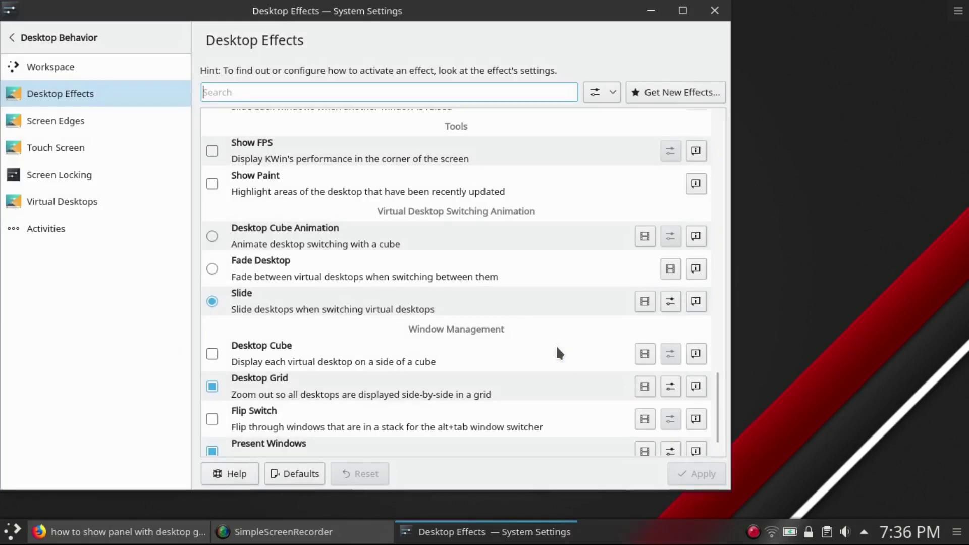
Open the Present Windows effect's configuration and enable Show panels in its appearance options.
scroll(378, 345, down, 1)
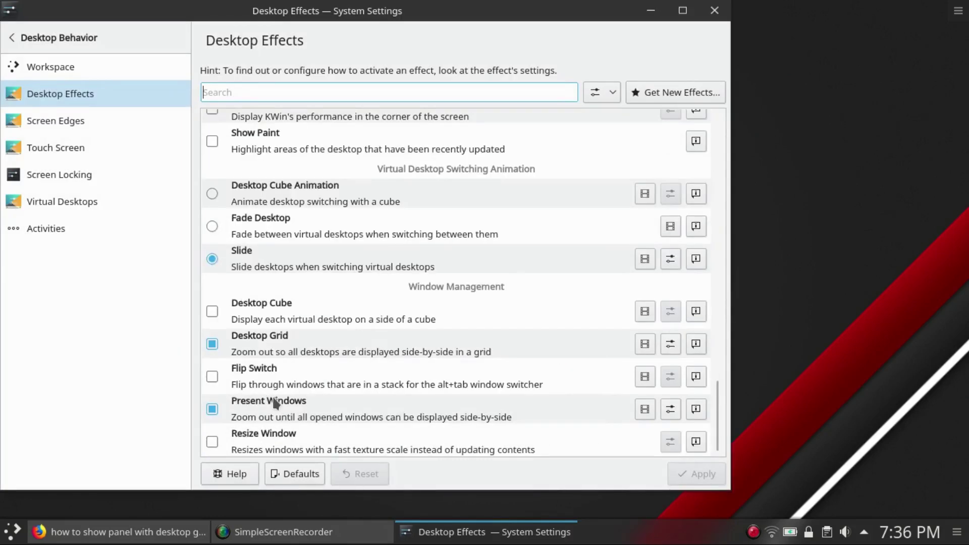
click(671, 410)
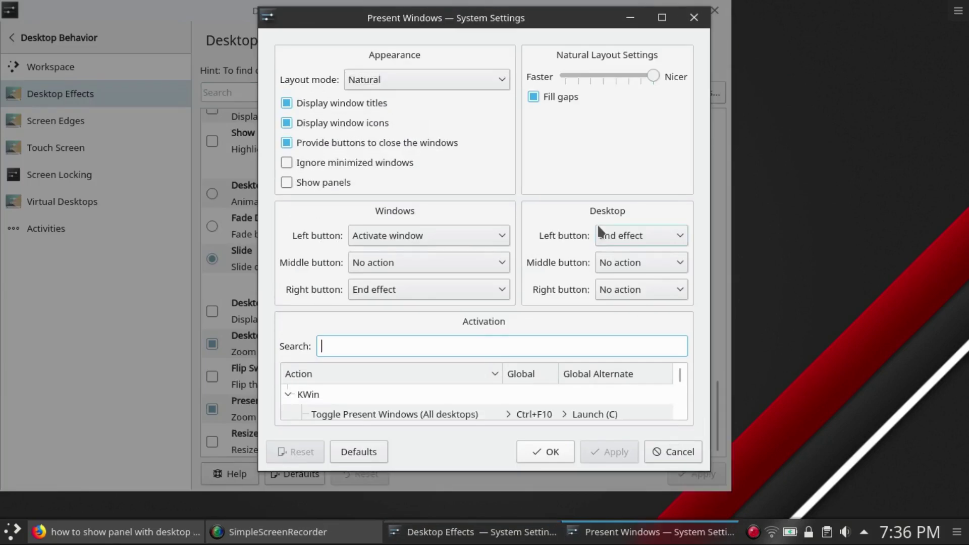
click(287, 182)
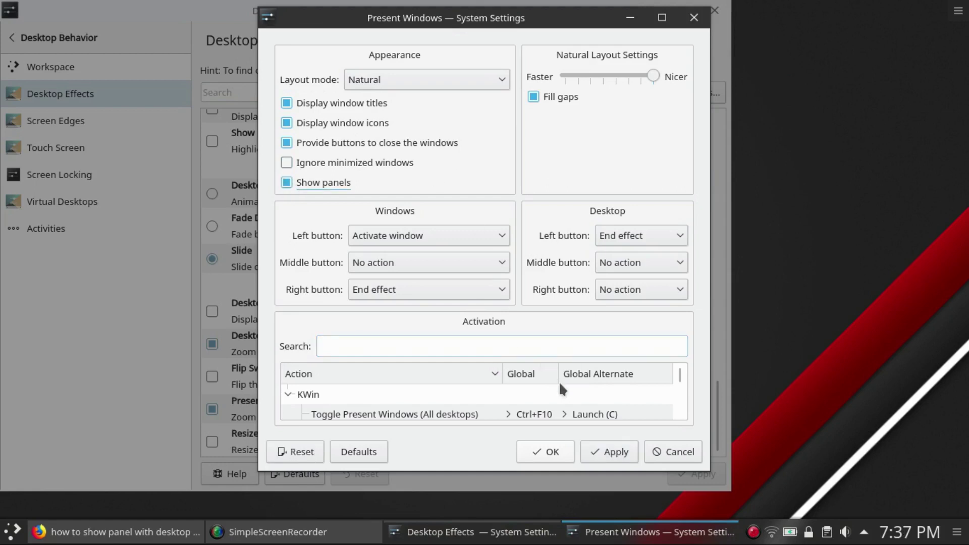
Look through the Present Windows activation shortcuts, expanding the global ones for all desktops and for the current desktop.
click(528, 412)
scroll(478, 383, down, 1)
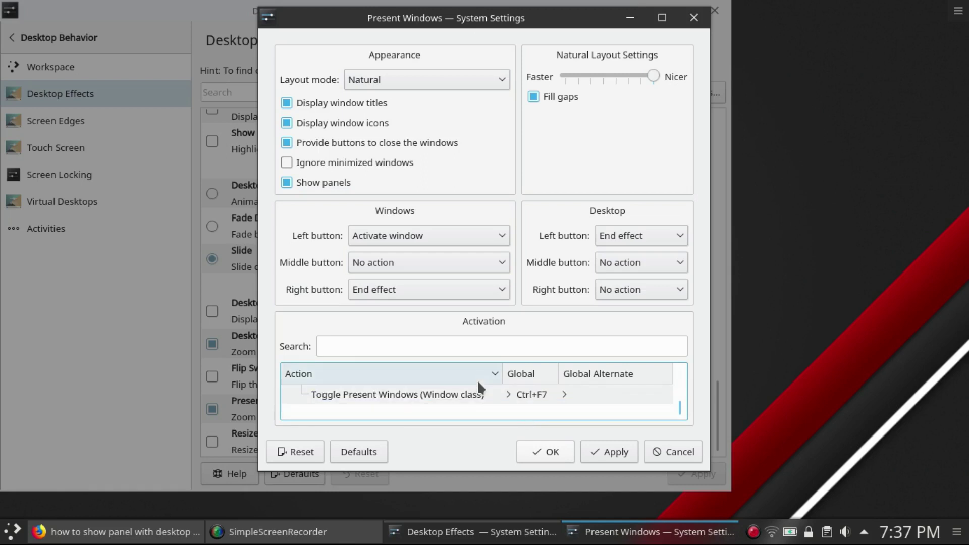
scroll(477, 380, up, 2)
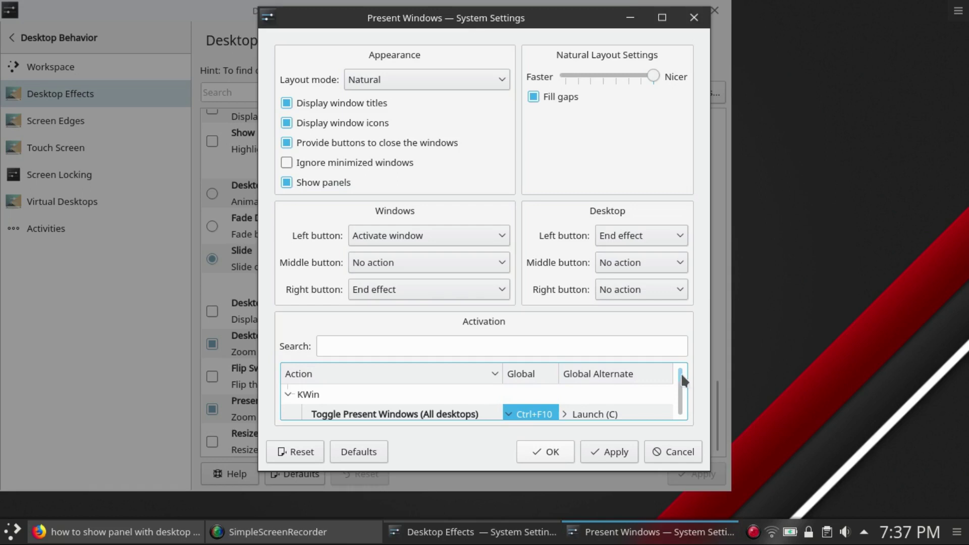
scroll(686, 412, down, 2)
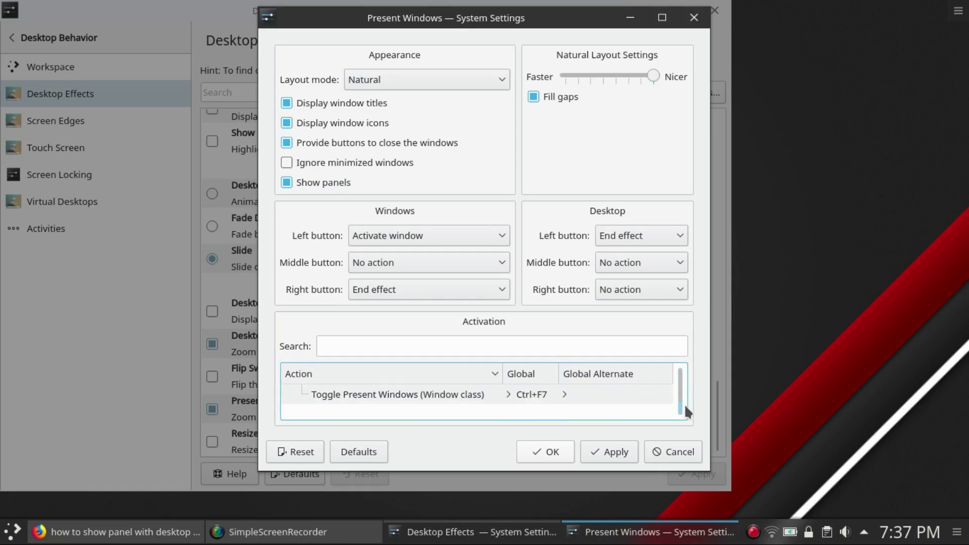
scroll(682, 402, up, 1)
scroll(676, 389, up, 1)
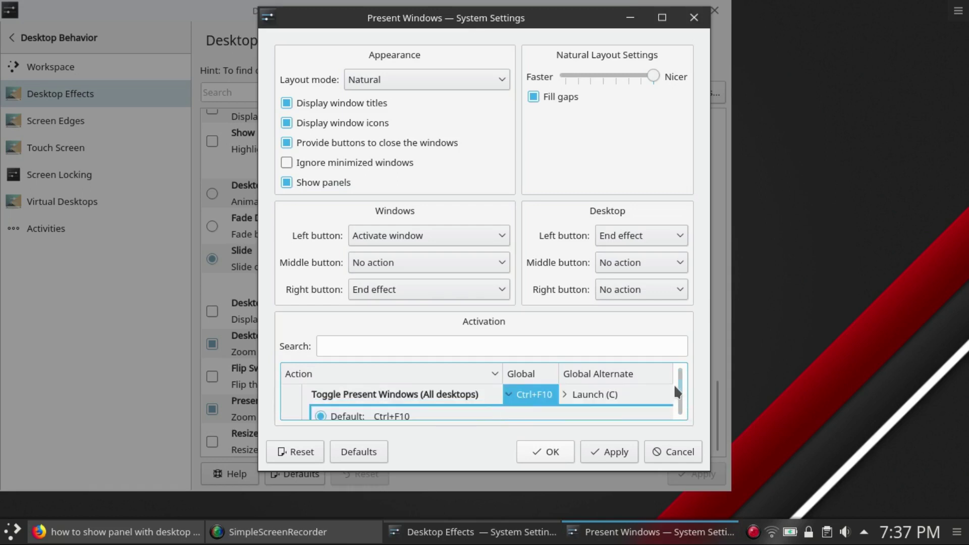
scroll(674, 389, down, 1)
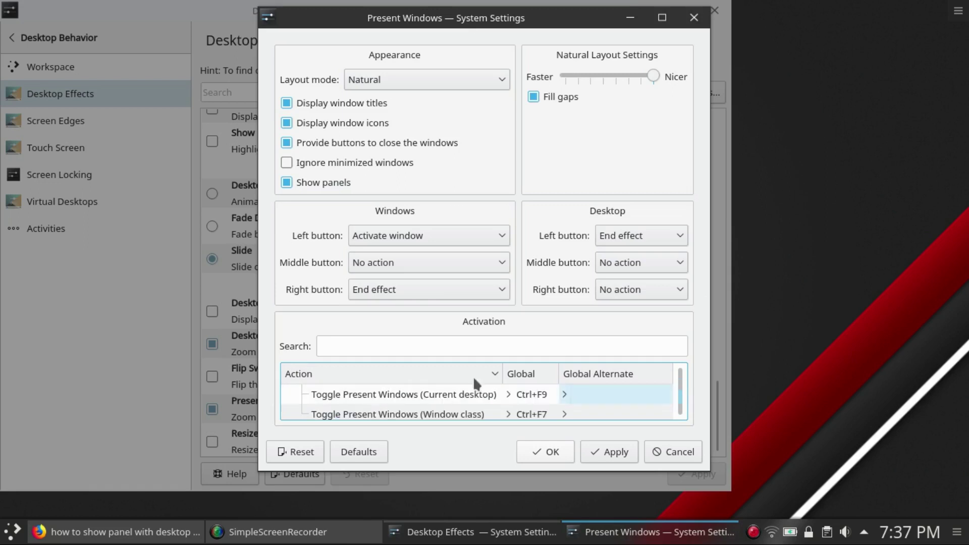
click(536, 394)
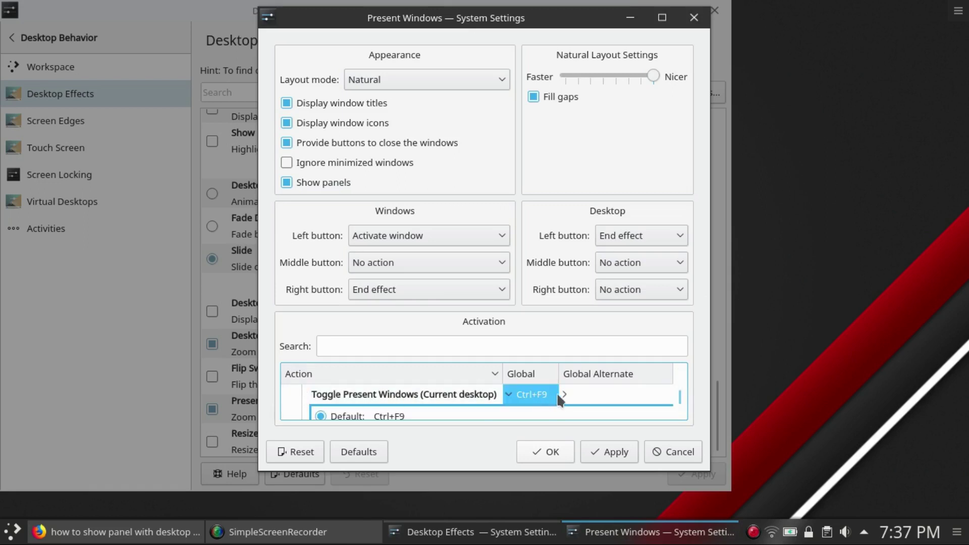
click(534, 395)
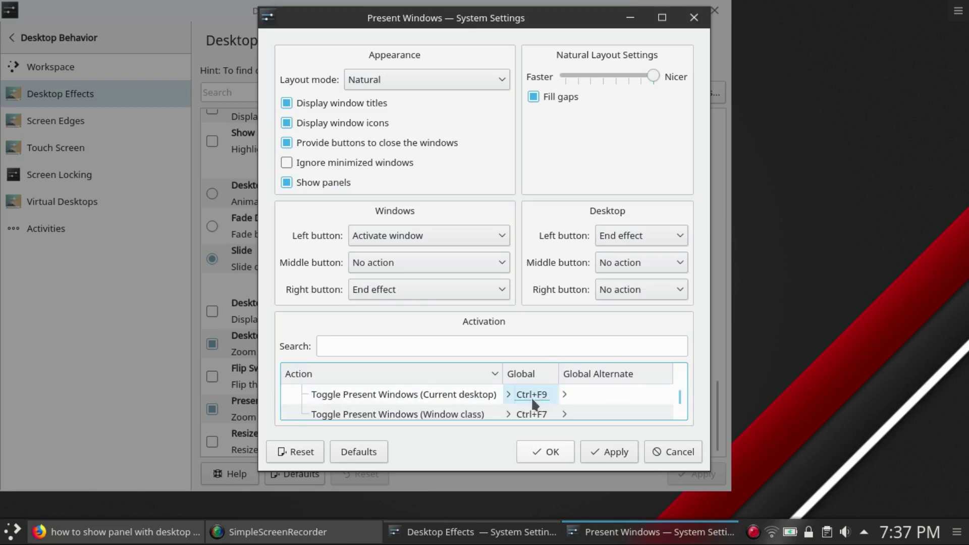
click(528, 395)
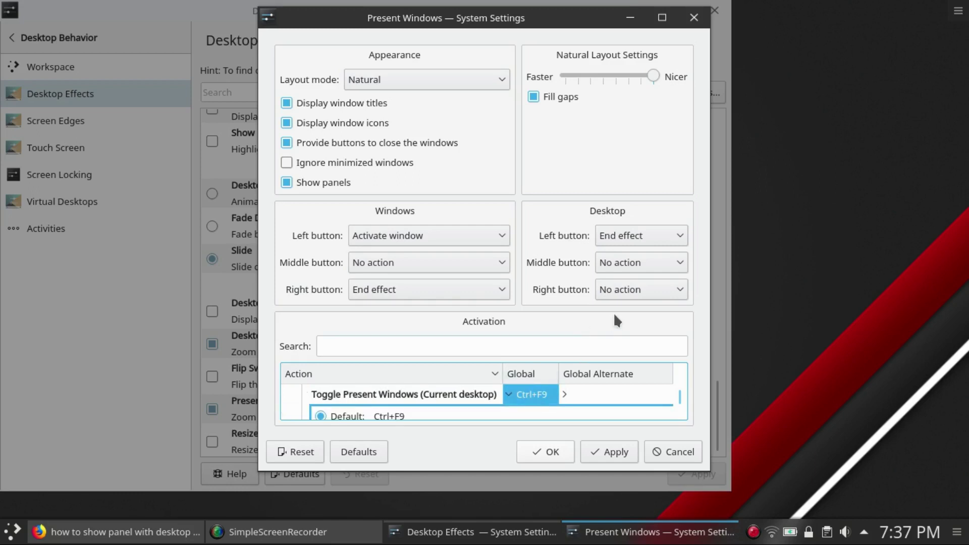
Restore the Present Windows configuration to its defaults and maximize its window.
click(359, 452)
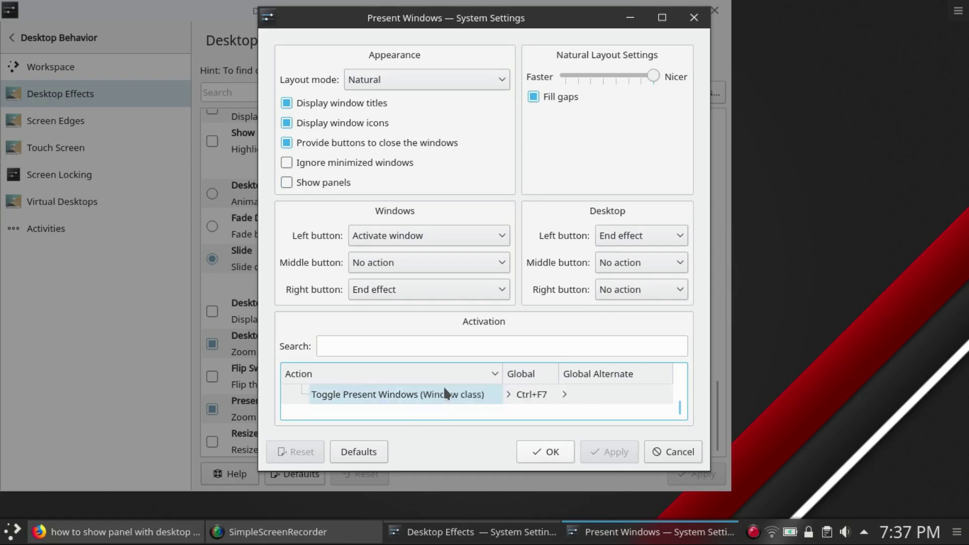
scroll(443, 386, up, 1)
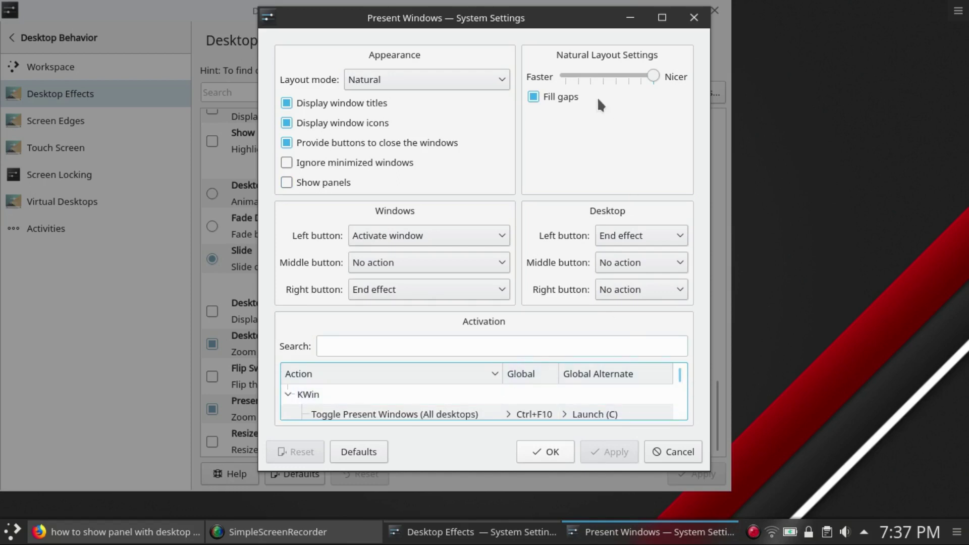
double_click(556, 26)
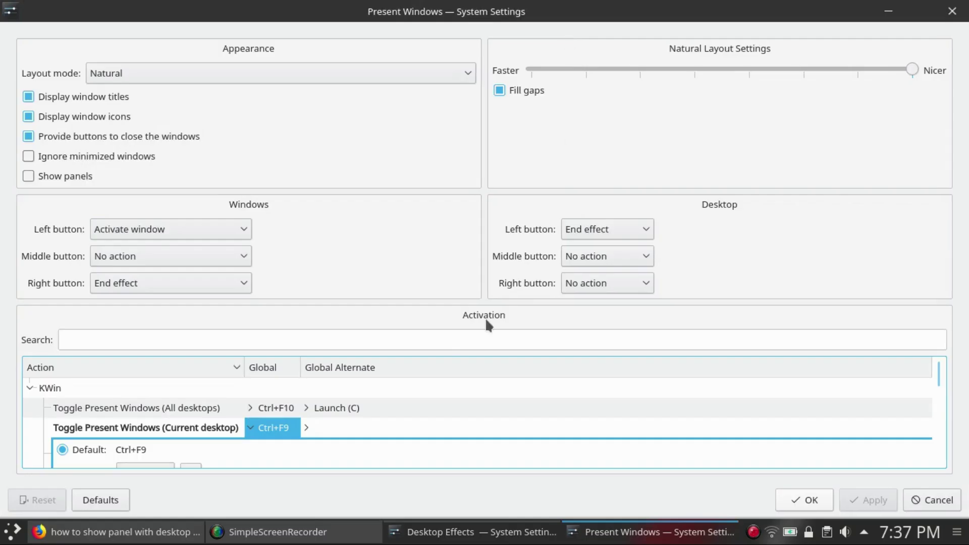
Assign the custom global shortcut Alt+D to Toggle Present Windows (Current desktop), and apply the change.
scroll(448, 390, down, 2)
scroll(455, 389, up, 1)
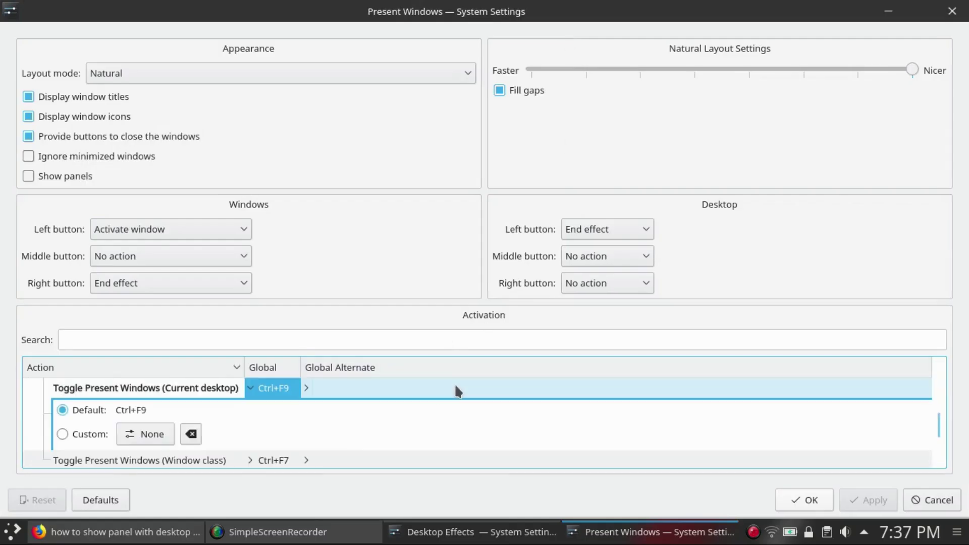
click(63, 433)
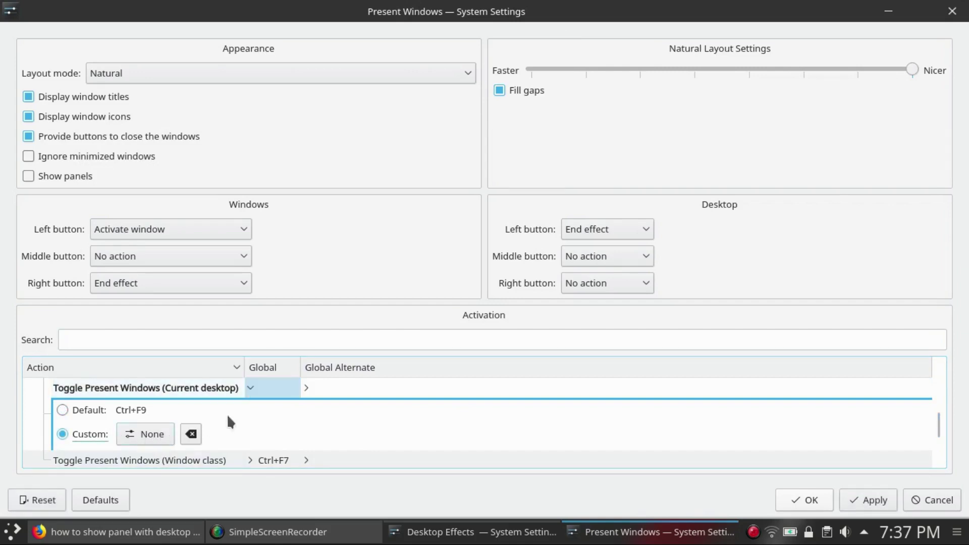
scroll(227, 413, down, 2)
scroll(237, 413, up, 2)
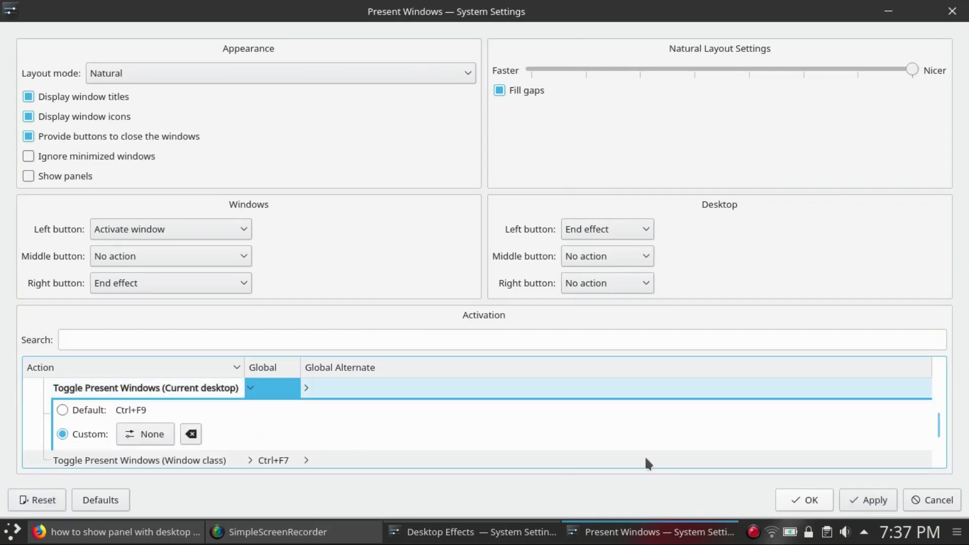
drag(937, 428, 938, 404)
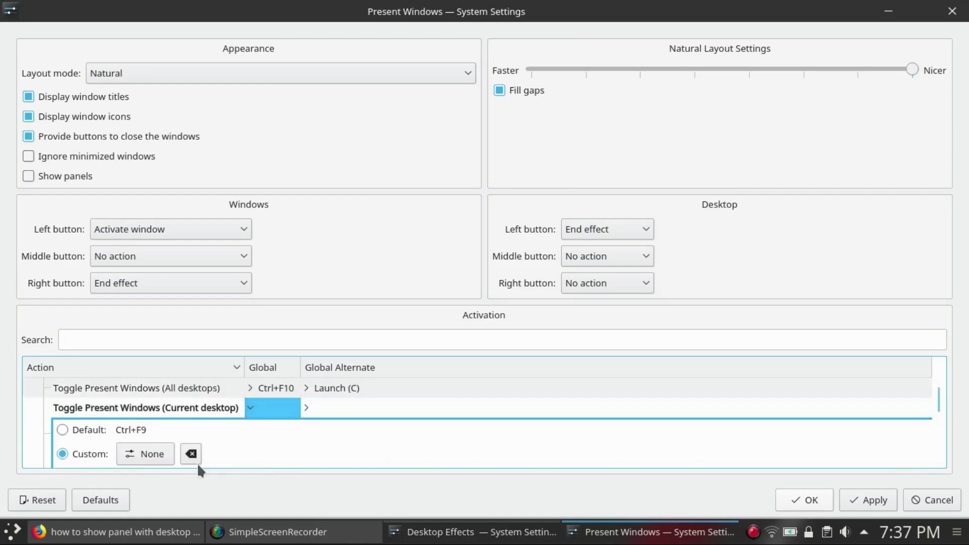
click(166, 456)
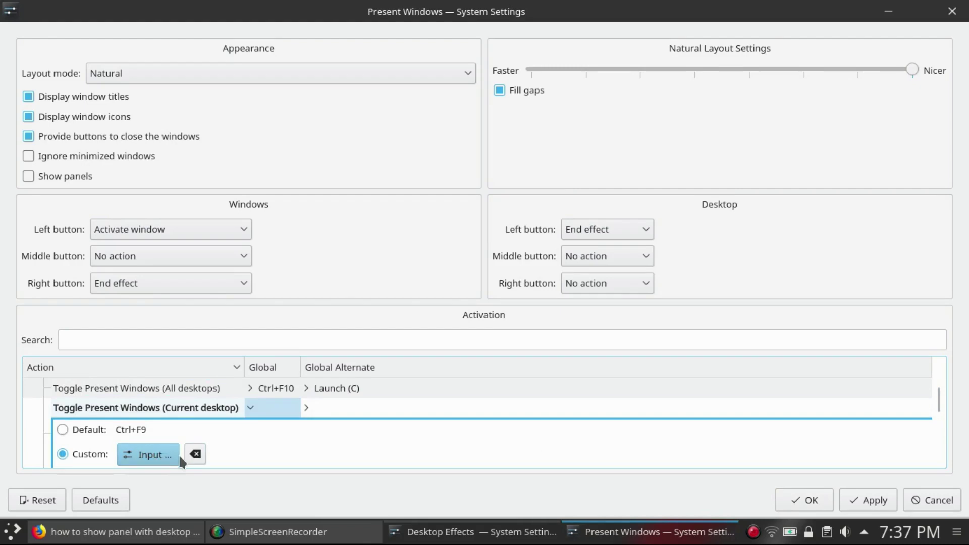
key(alt+d)
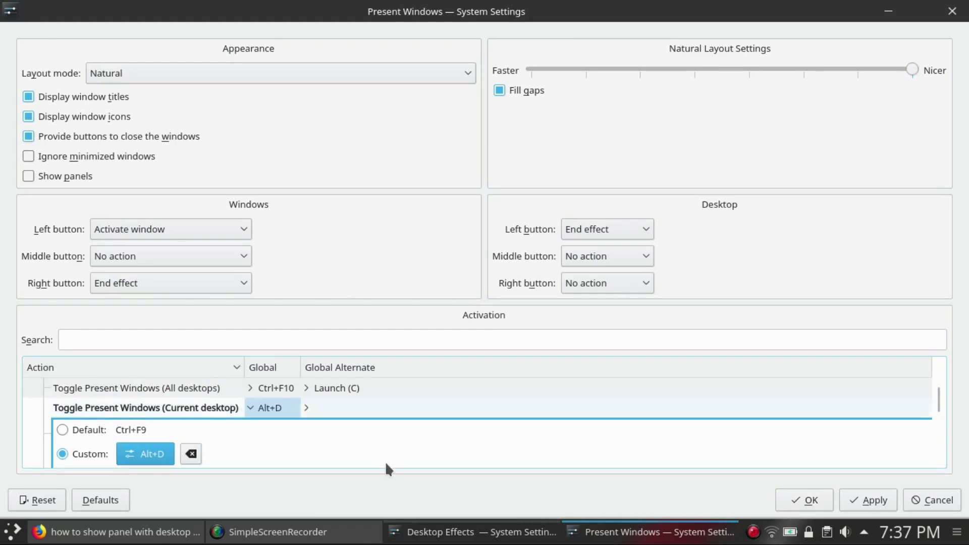
click(888, 496)
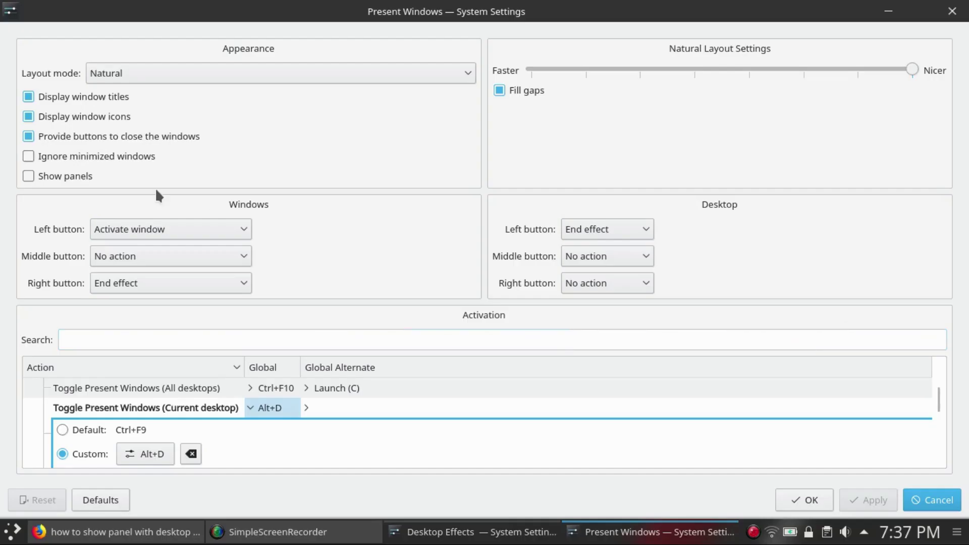
Enable Show panels for Present Windows, apply it, and test the effect by toggling the current desktop's window overview on and off twice.
click(33, 172)
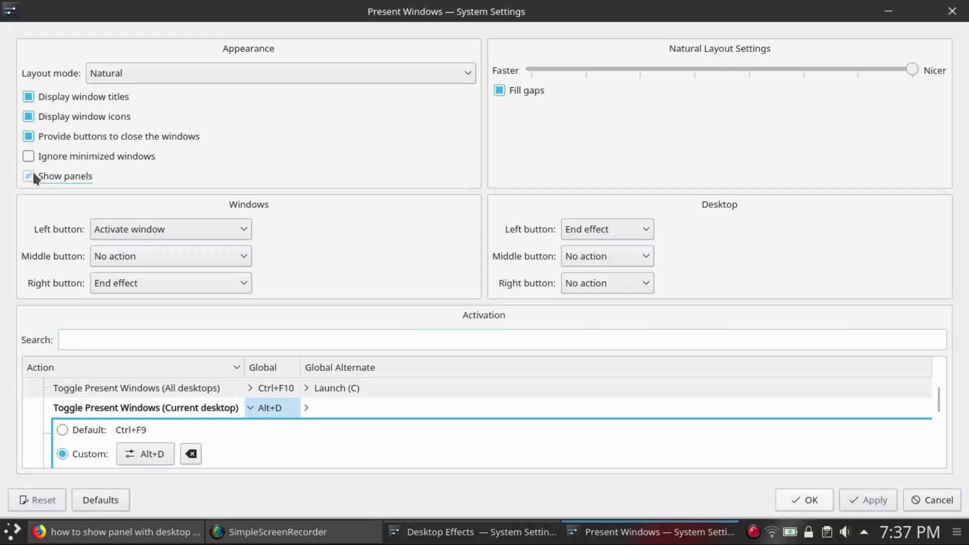
click(861, 495)
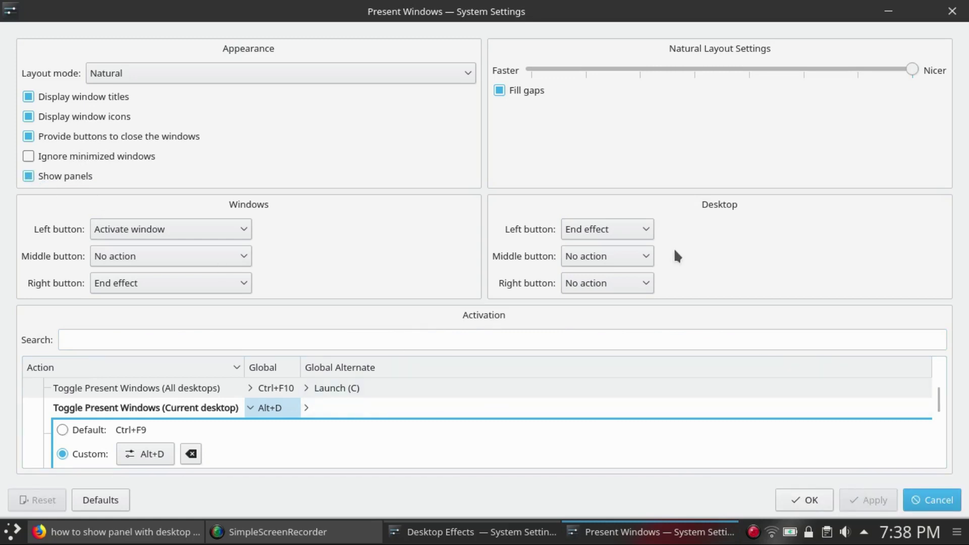
key(alt+d)
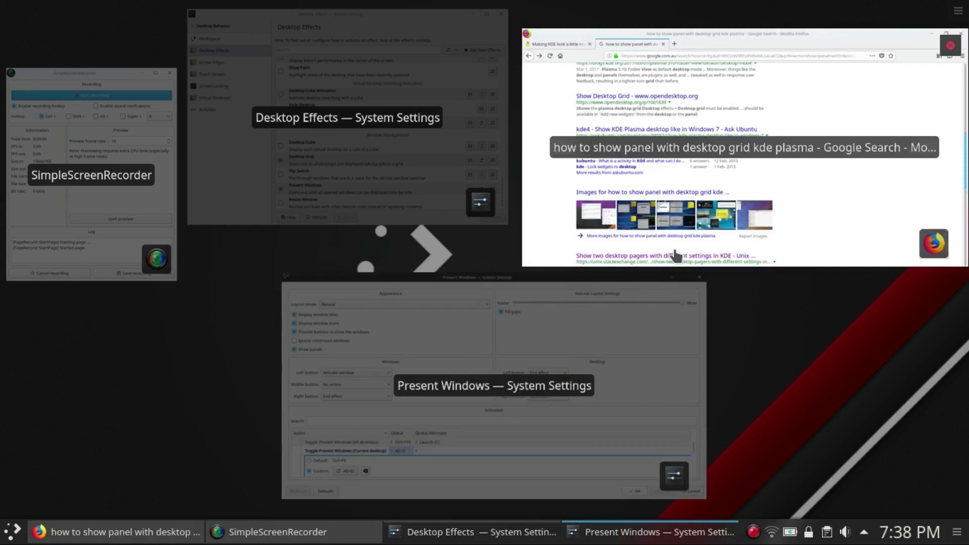
key(alt+d)
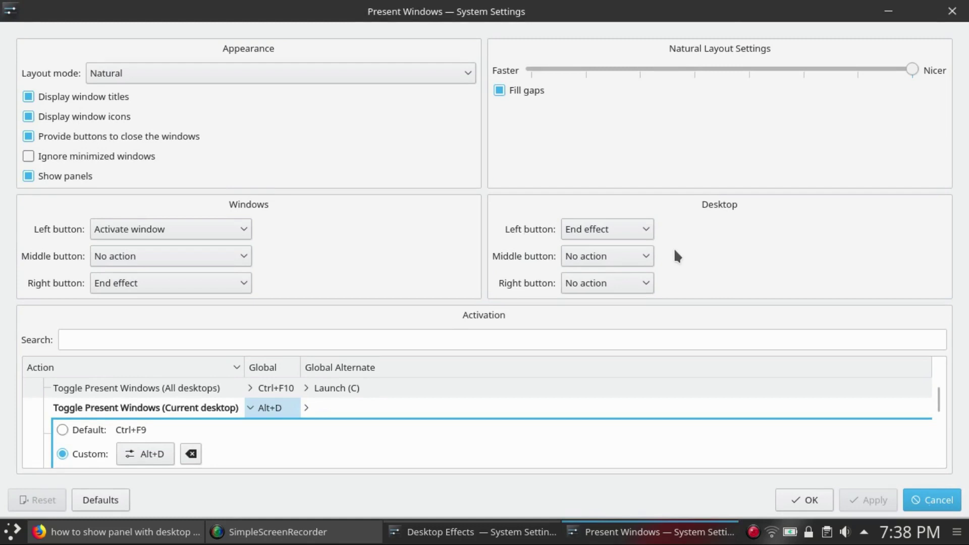
key(alt+d)
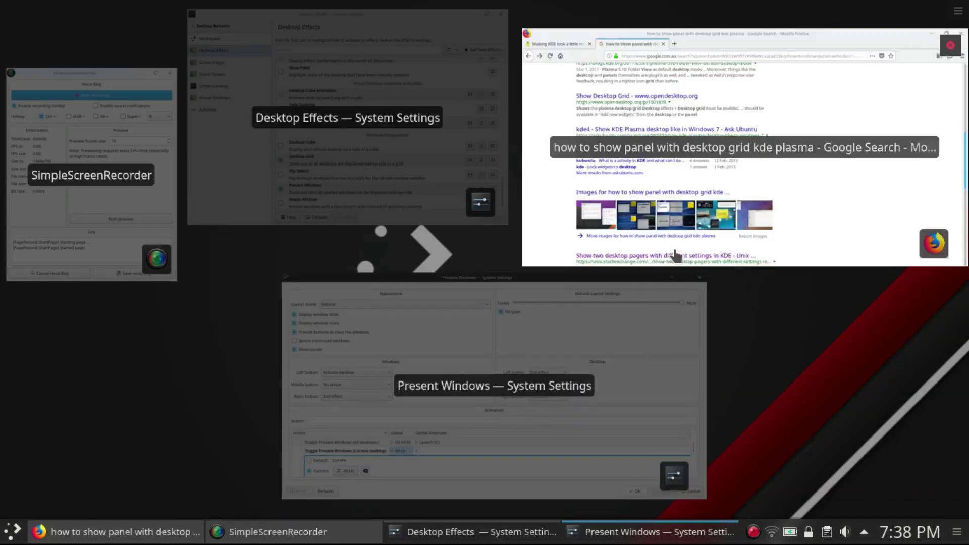
key(alt+d)
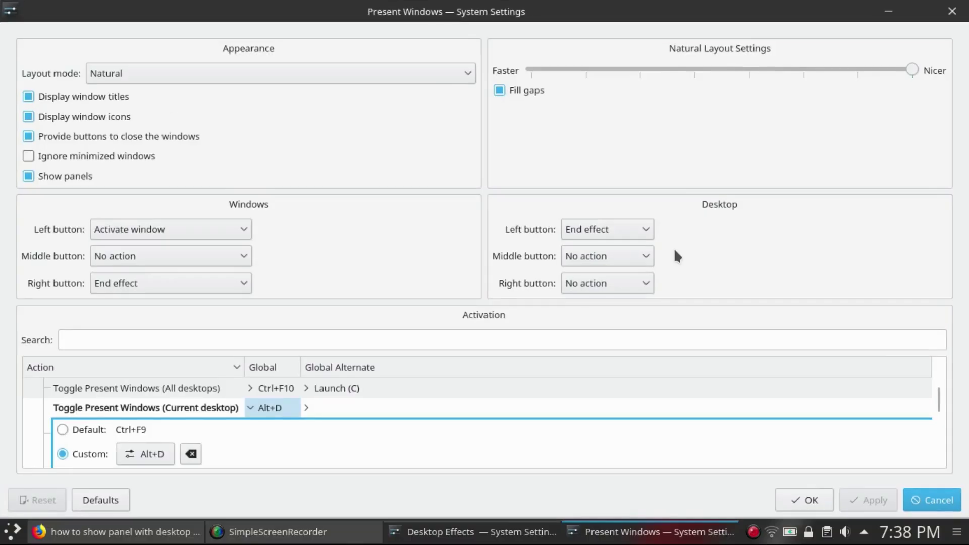
Switch to Firefox and load the YouTube home page in place of the article on making KDE look like Gnome.
click(161, 534)
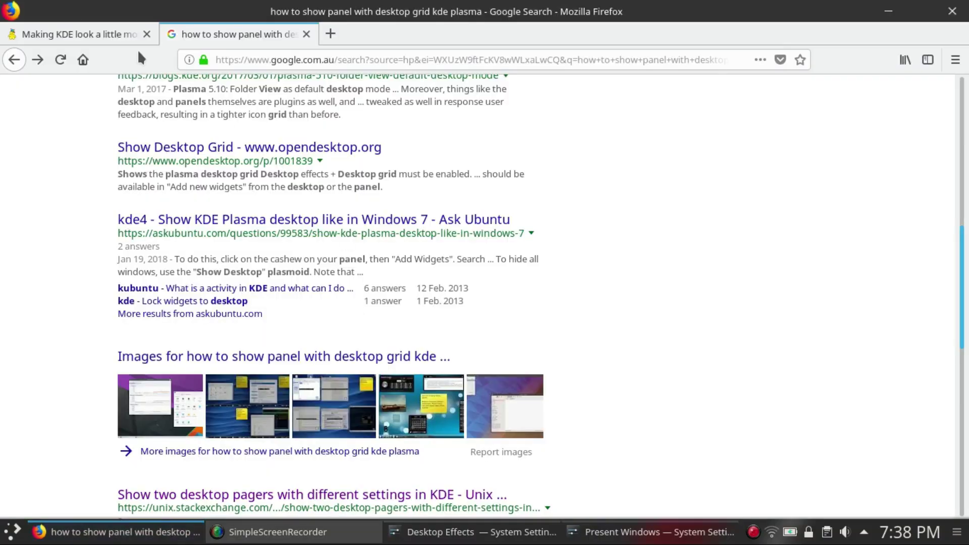
click(88, 26)
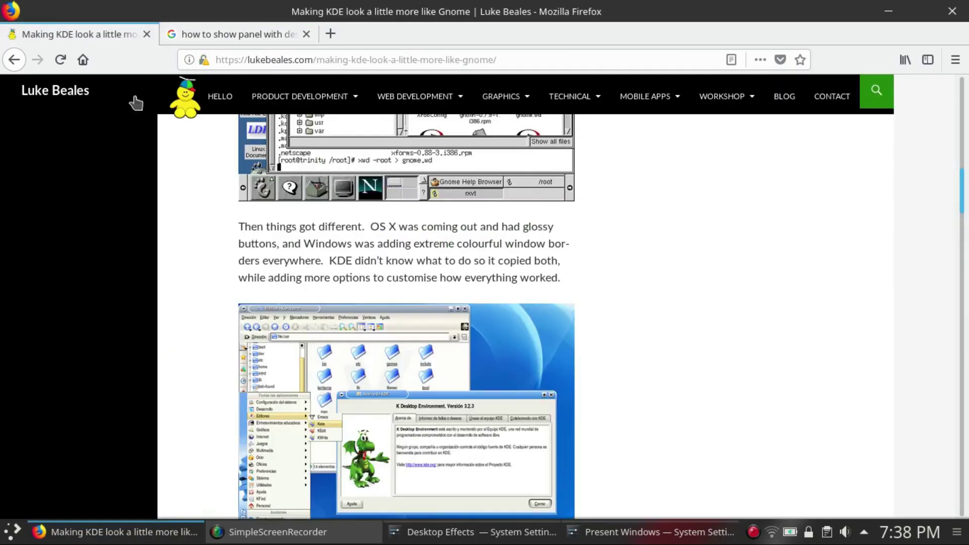
click(83, 60)
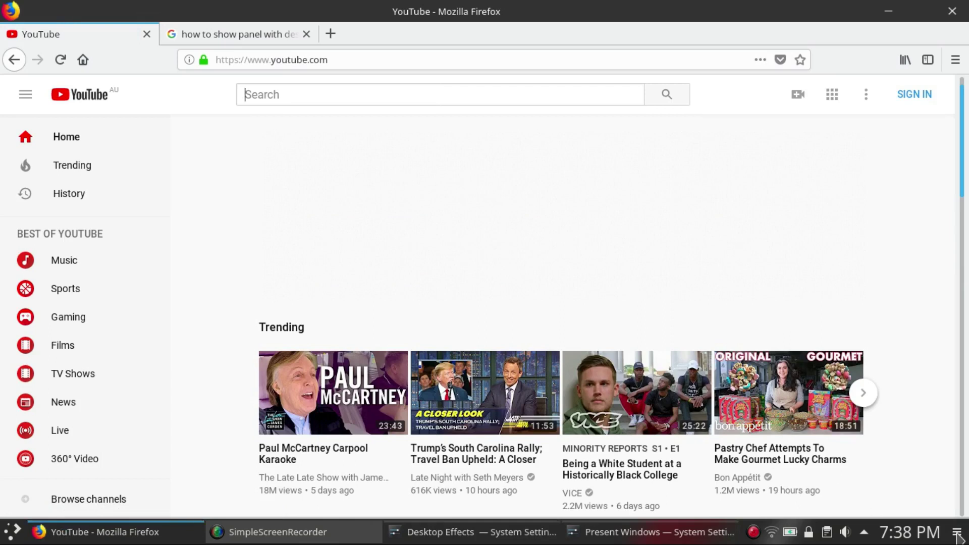
key(F5)
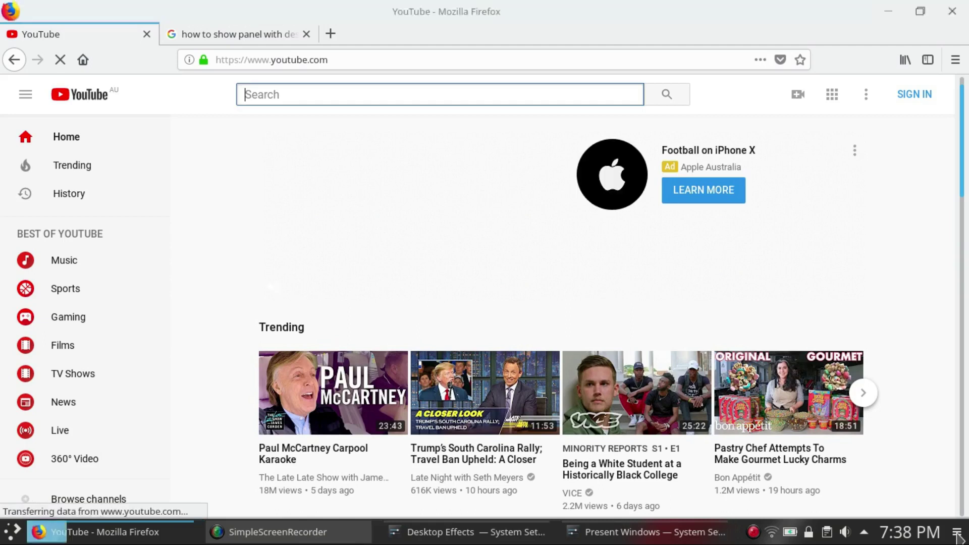
Set the bottom desktop panel's visibility to Auto Hide and close the panel settings.
click(958, 534)
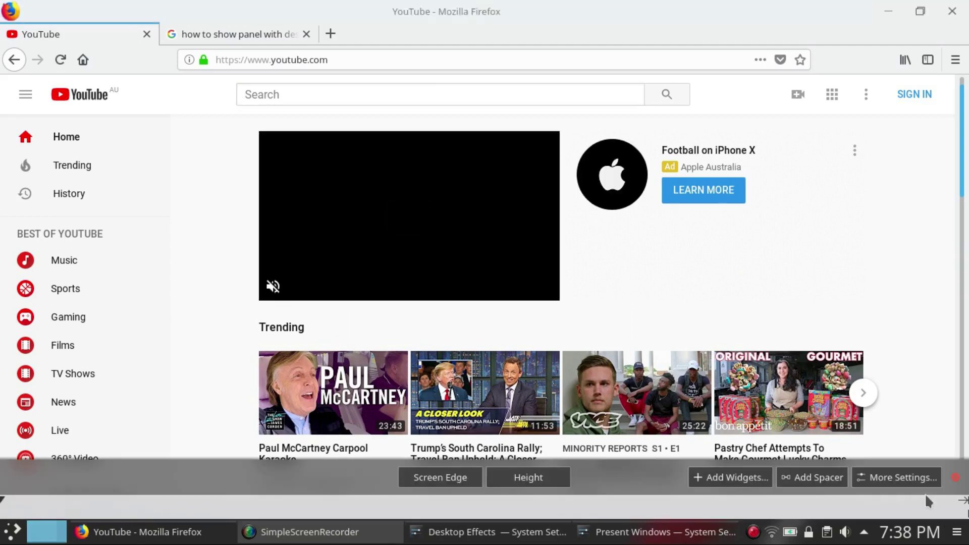
click(893, 479)
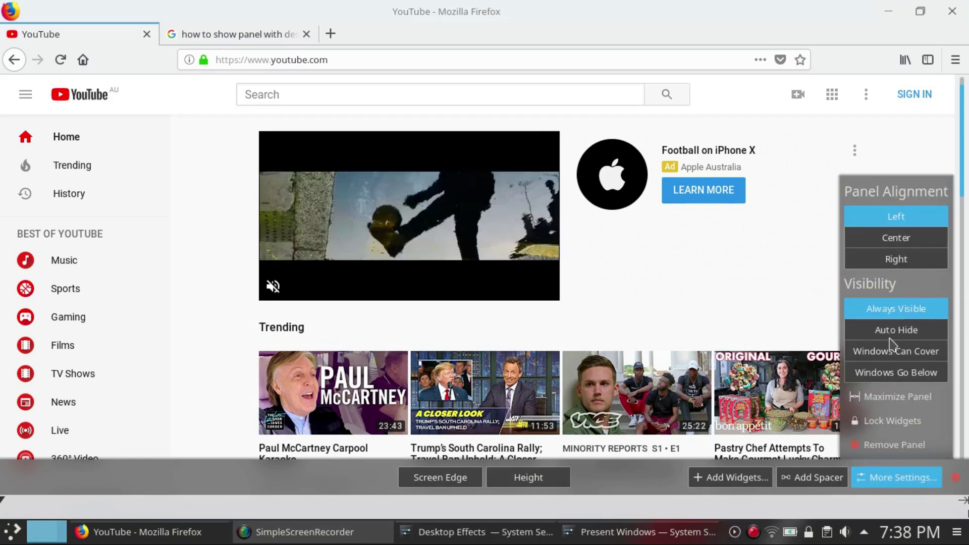
click(893, 331)
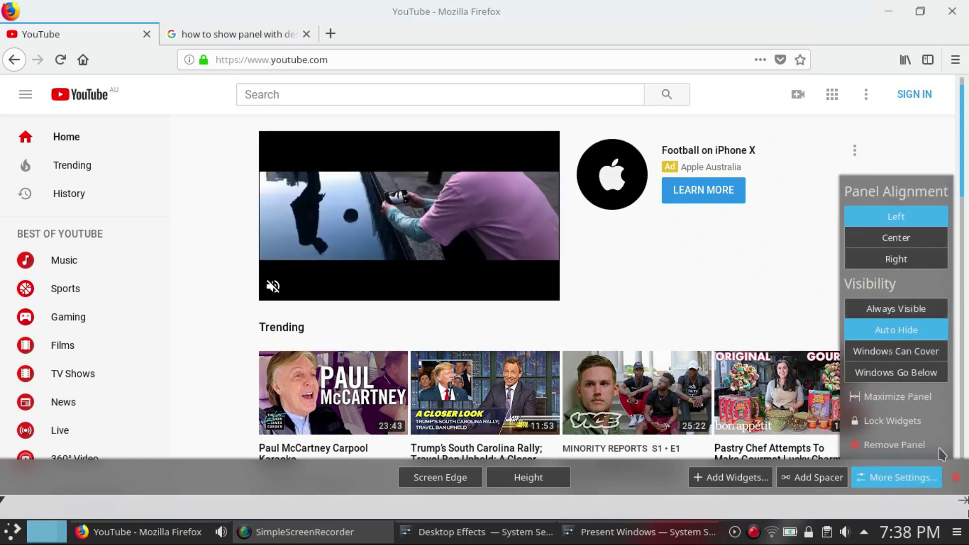
click(783, 290)
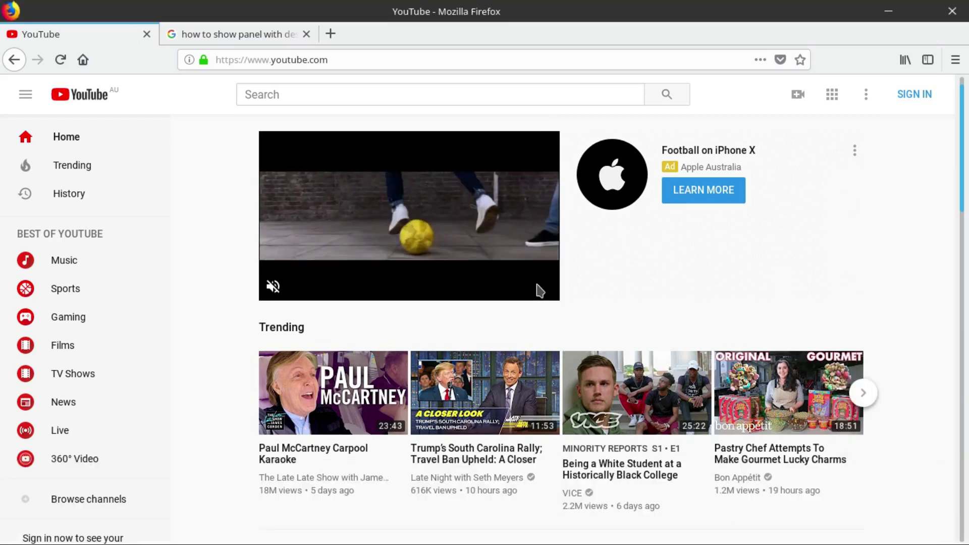
Reload YouTube, dismiss the slow-page warning, open the Stevie Wonder Carpool Karaoke video and mute it.
key(F5)
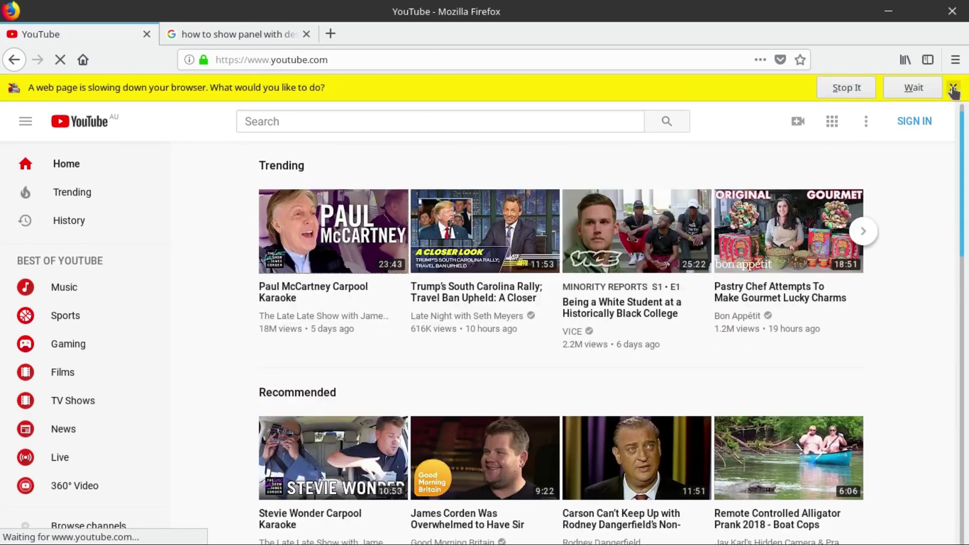
click(953, 87)
click(378, 271)
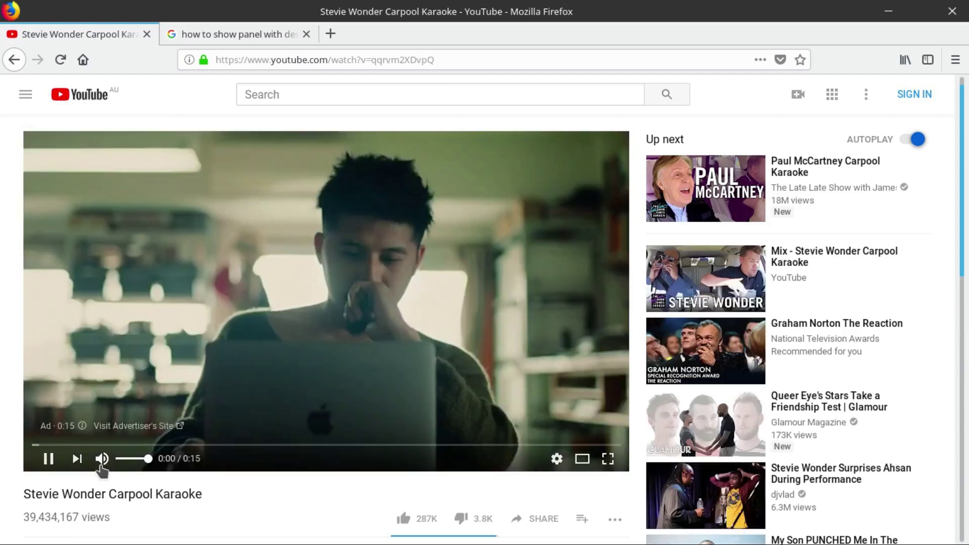
click(103, 459)
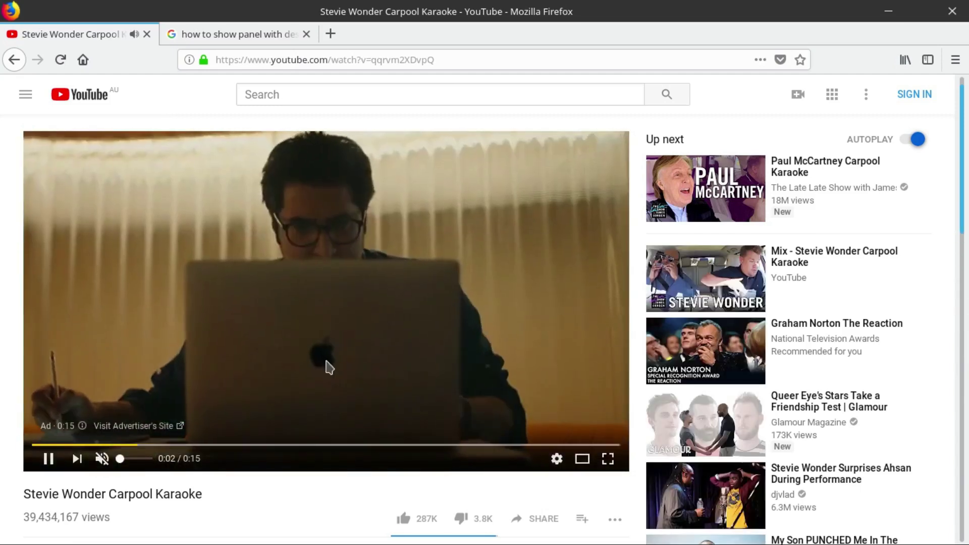
Test the current desktop's window overview over the playing video by opening and closing it twice.
key(alt+d)
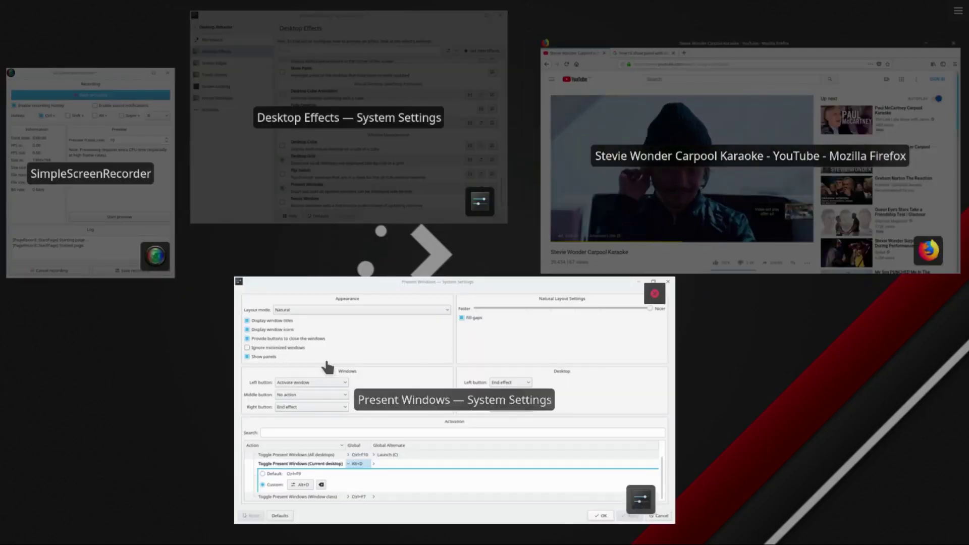
key(Escape)
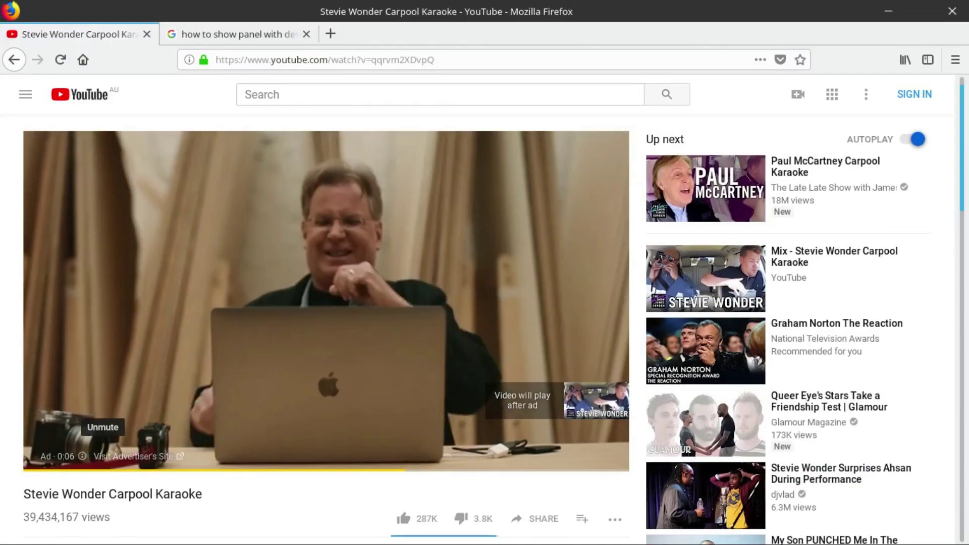
key(alt+d)
key(Escape)
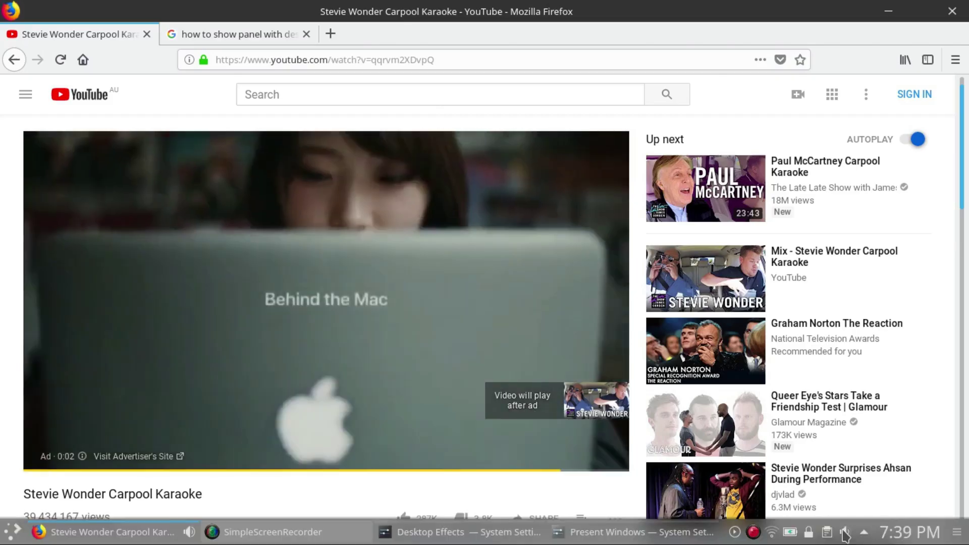
Set the bottom desktop panel's visibility to Always Visible and close the panel settings.
mouse_move(954, 539)
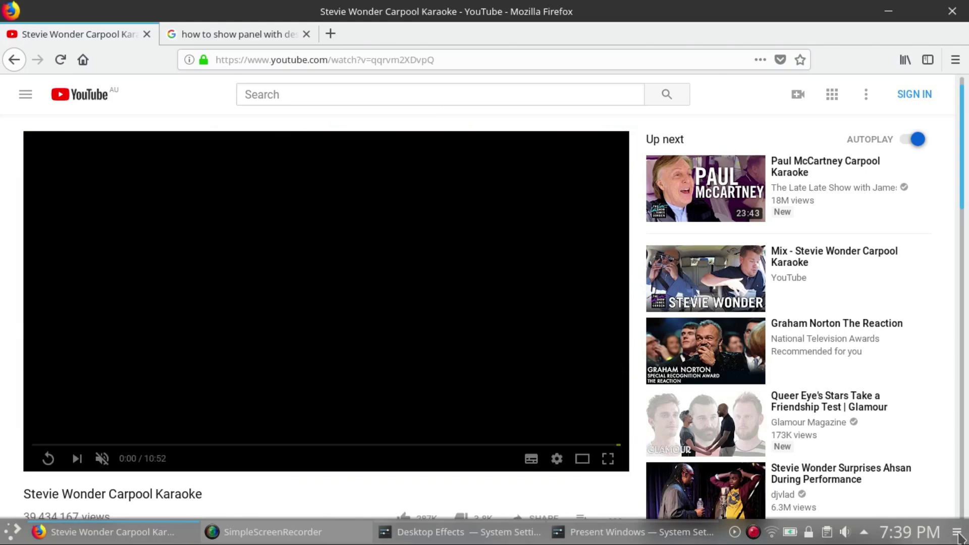
click(957, 534)
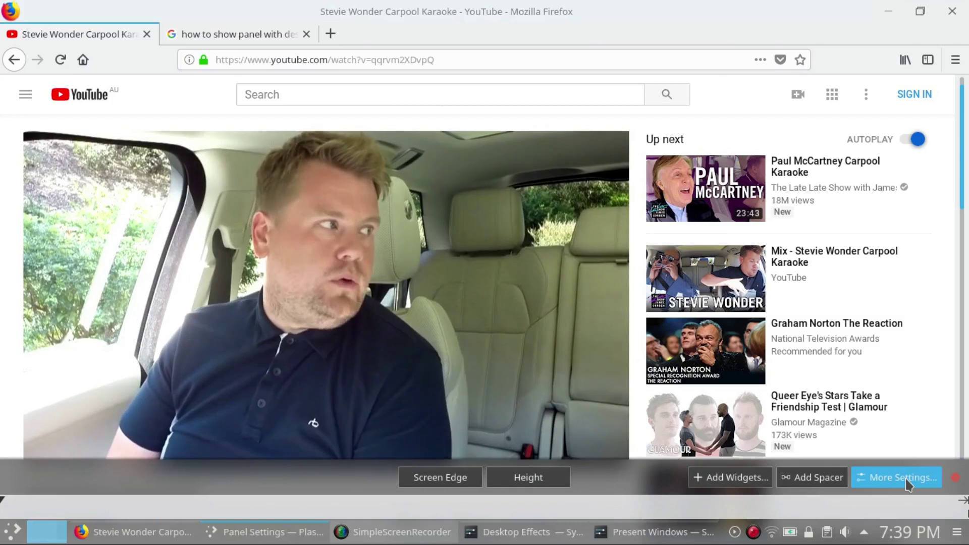
click(907, 484)
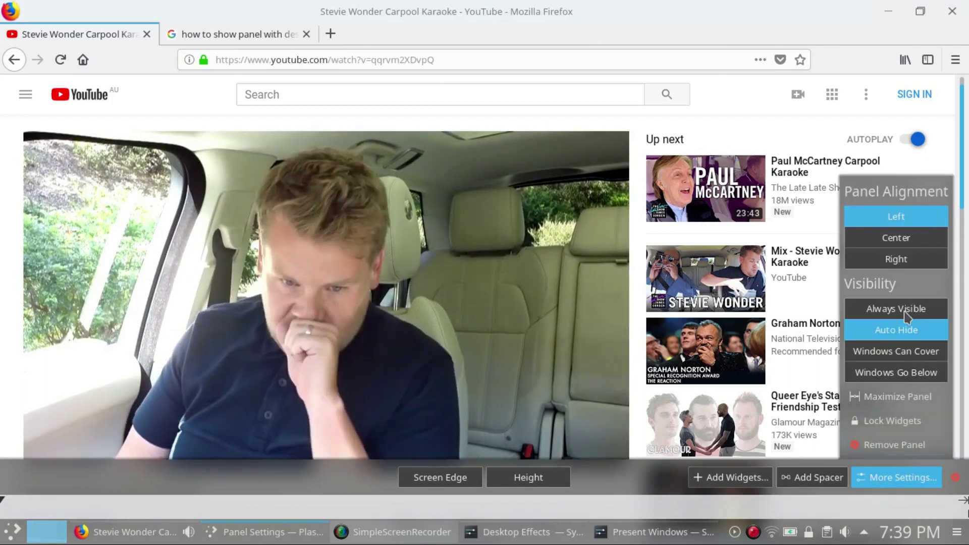
click(906, 316)
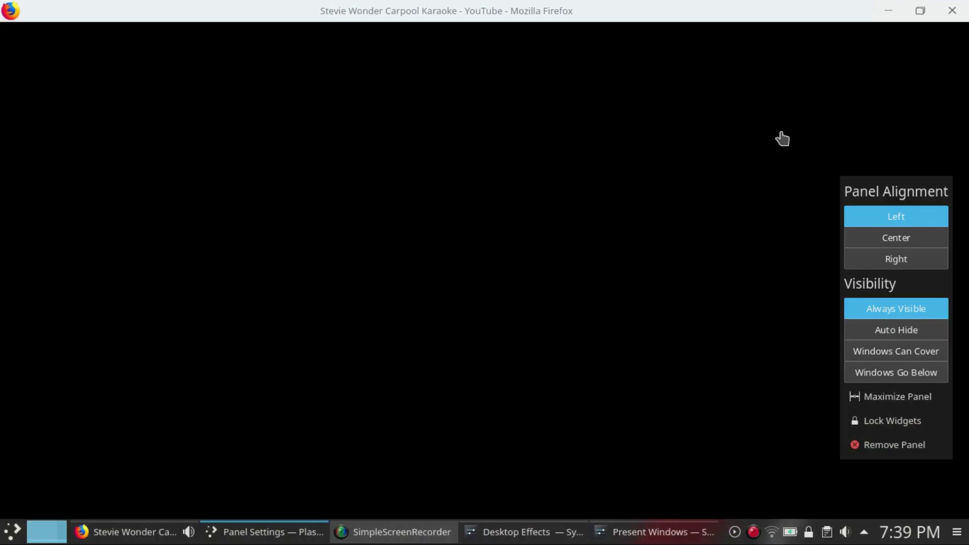
click(783, 139)
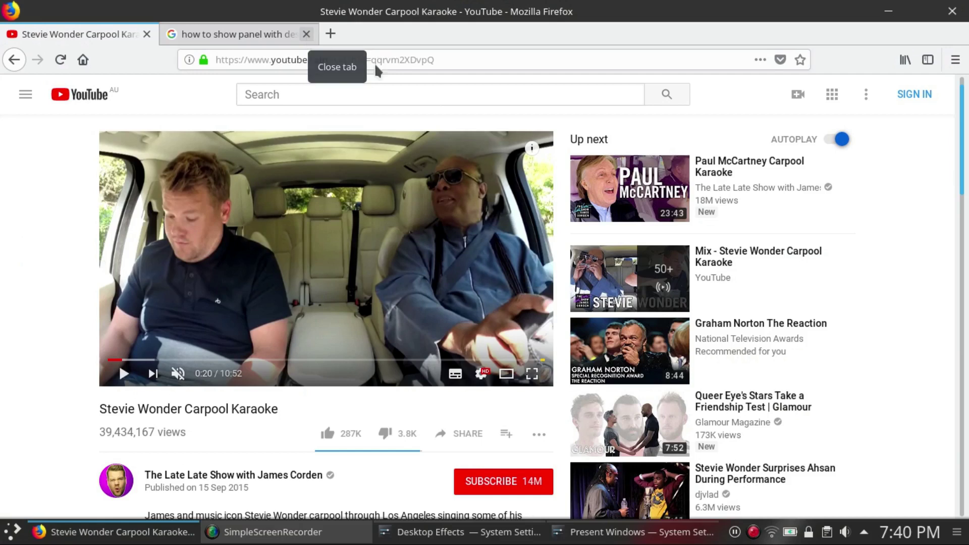
Close the leftover Google search tab and the Firefox window, and minimize the Present Windows settings.
click(307, 34)
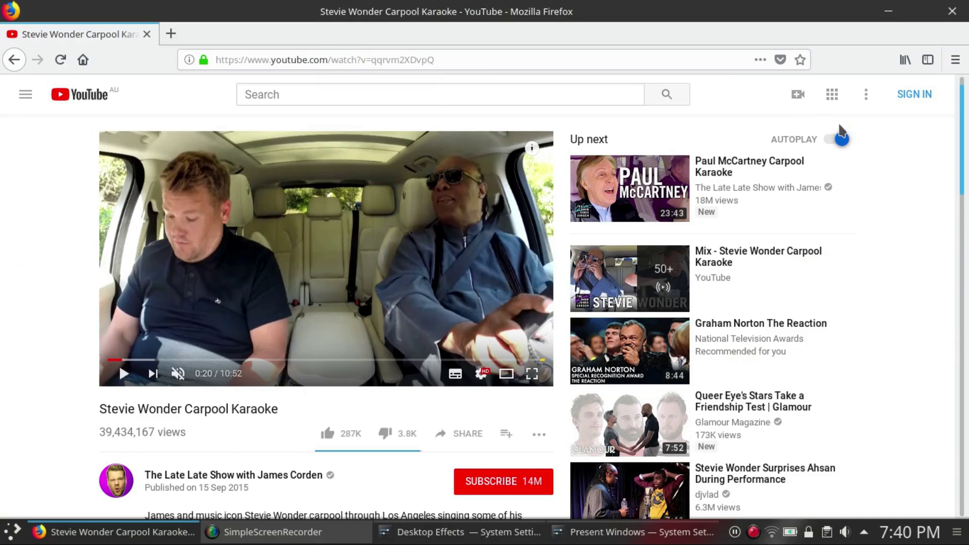
click(954, 11)
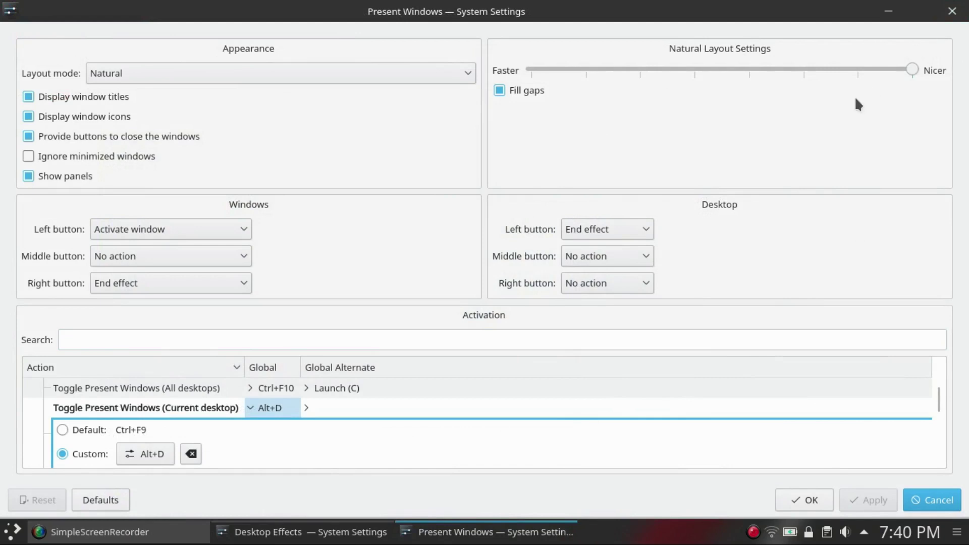
click(889, 11)
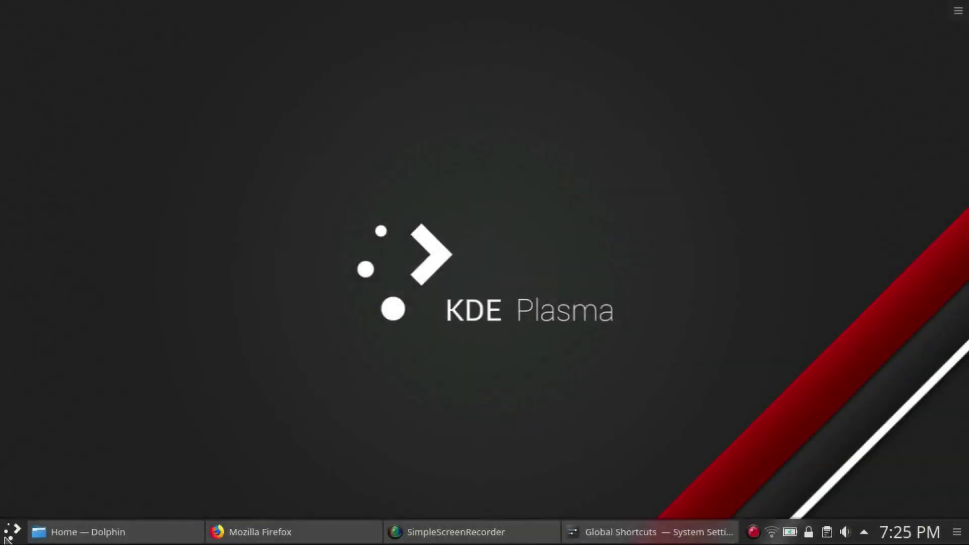
Show and dismiss the full-screen application launcher, and bring up the Firefox window and minimize it again.
click(5, 539)
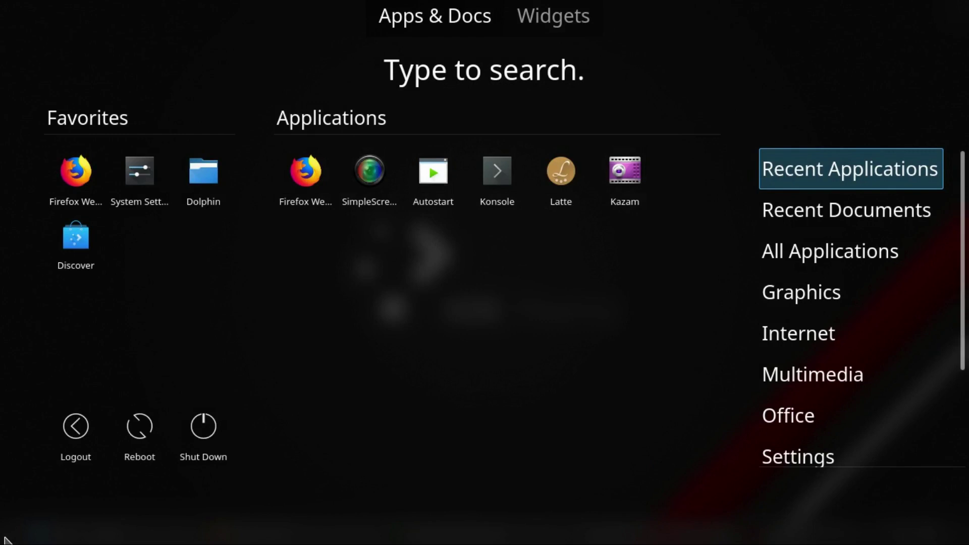
click(5, 540)
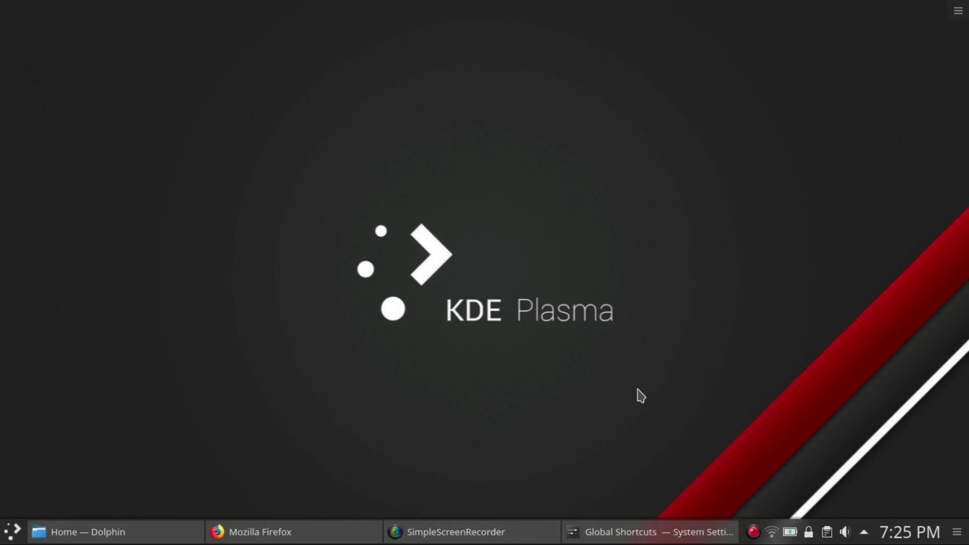
click(307, 536)
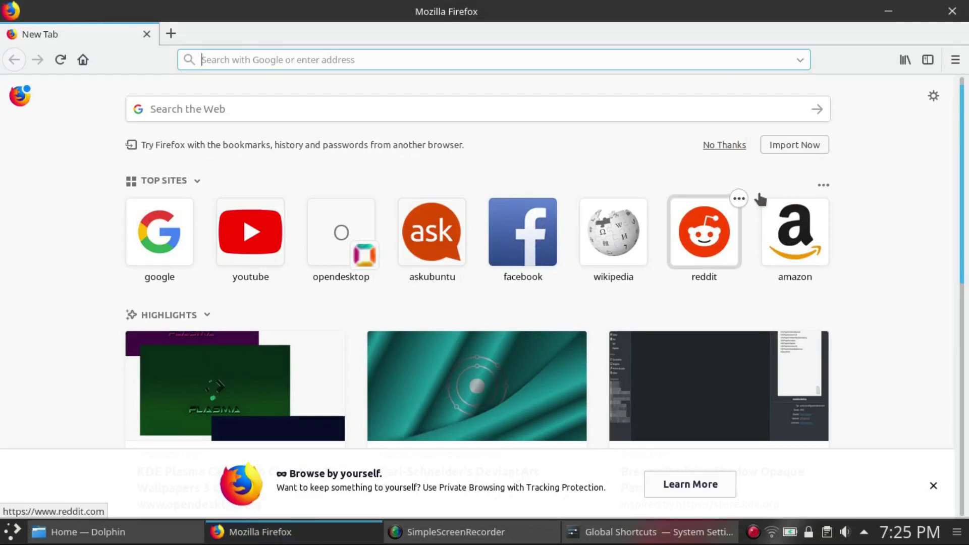
click(896, 17)
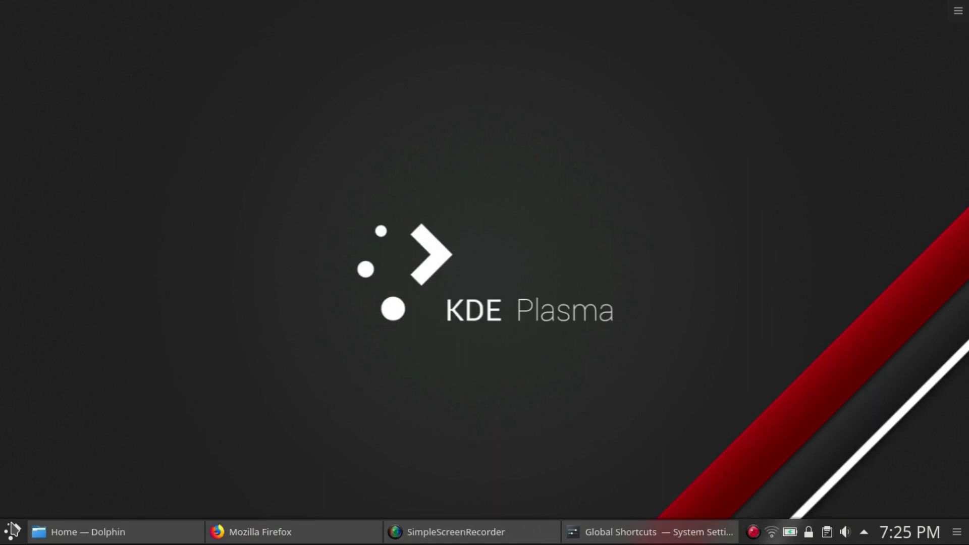
Search the application launcher for "info", open Info Center maximized to examine the system's software and hardware details, and close it.
click(12, 530)
text(in)
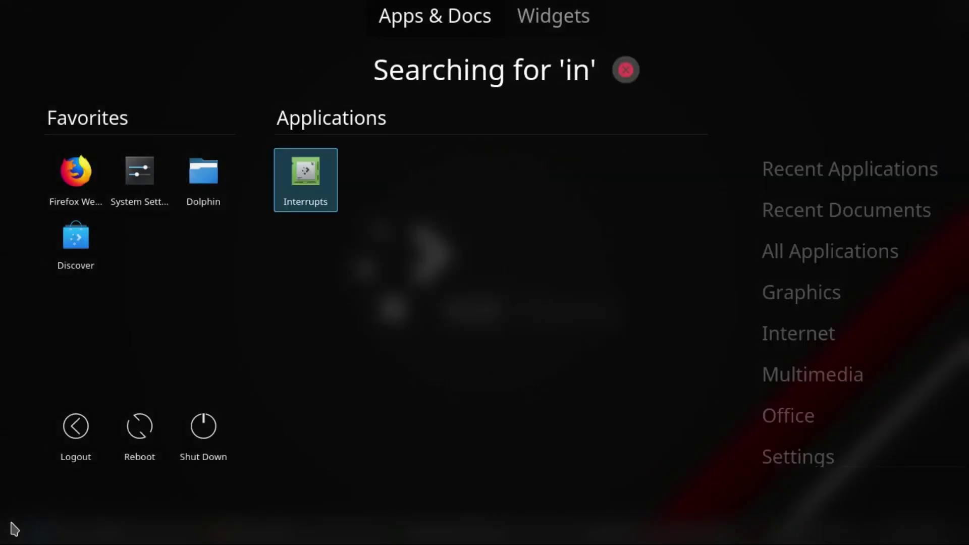
text(fo)
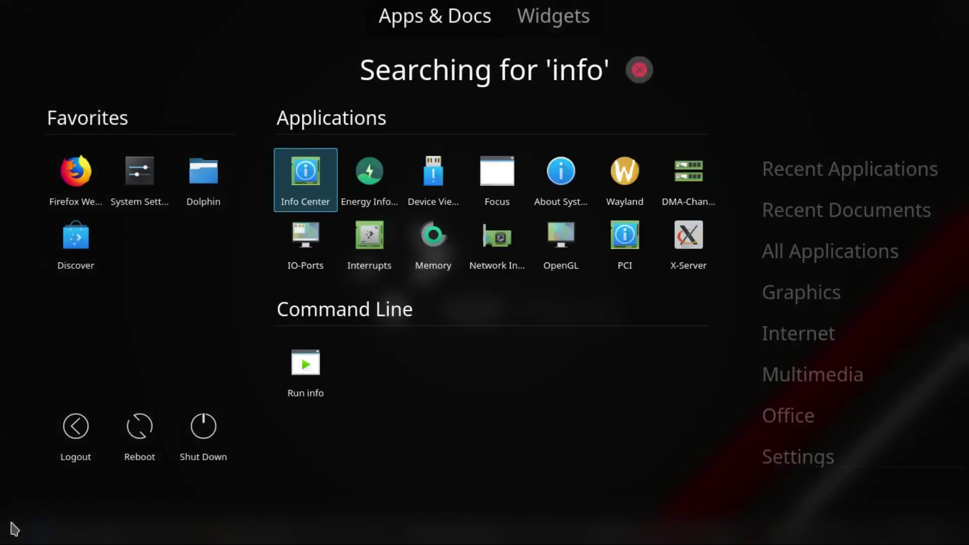
key(Return)
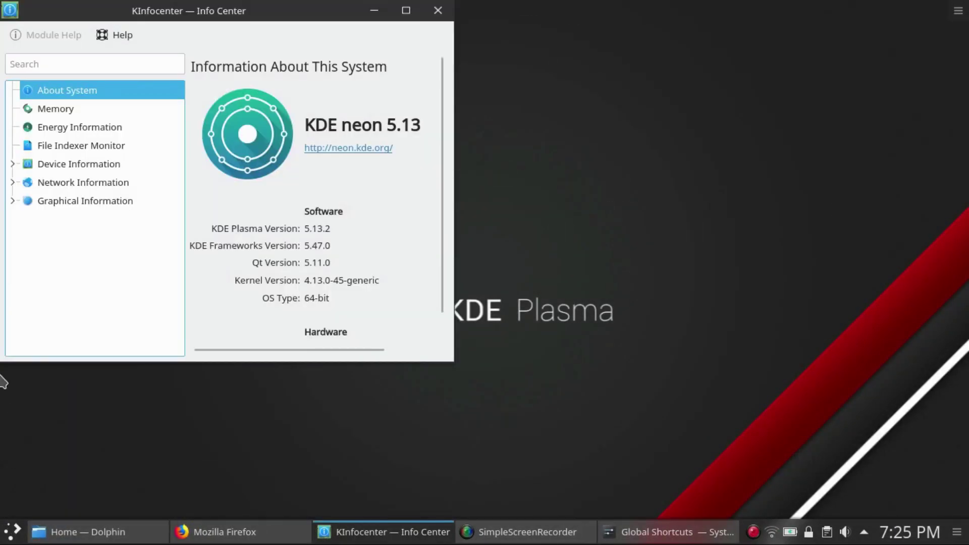
key(super+Page_Up)
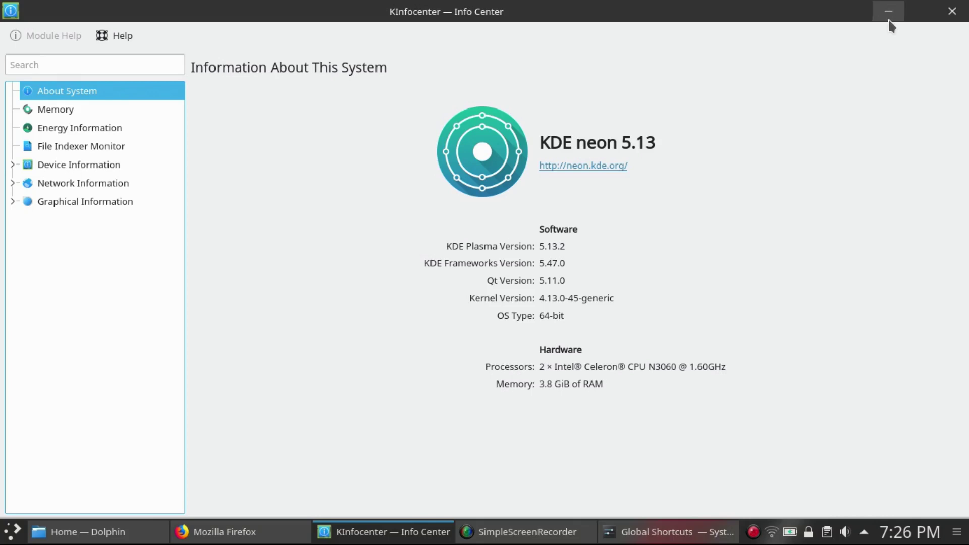
click(953, 11)
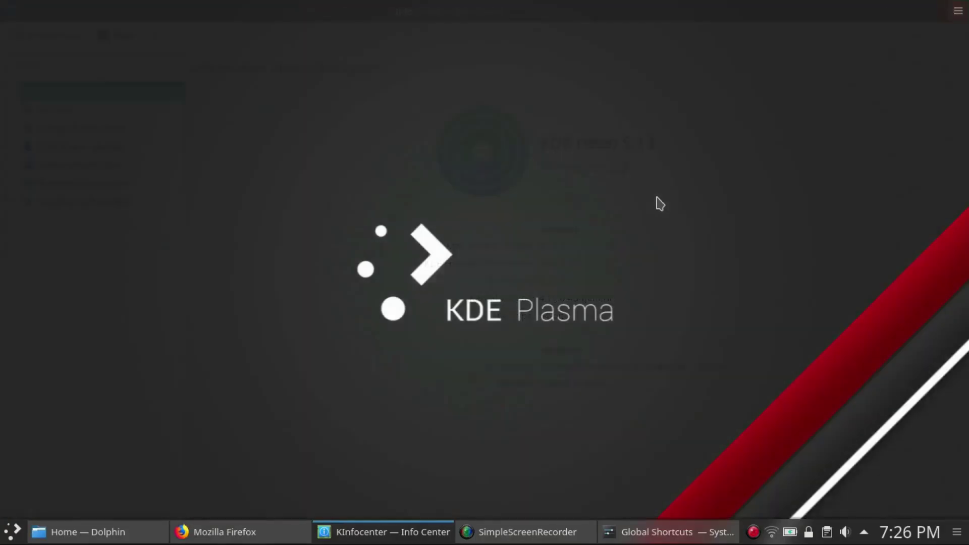